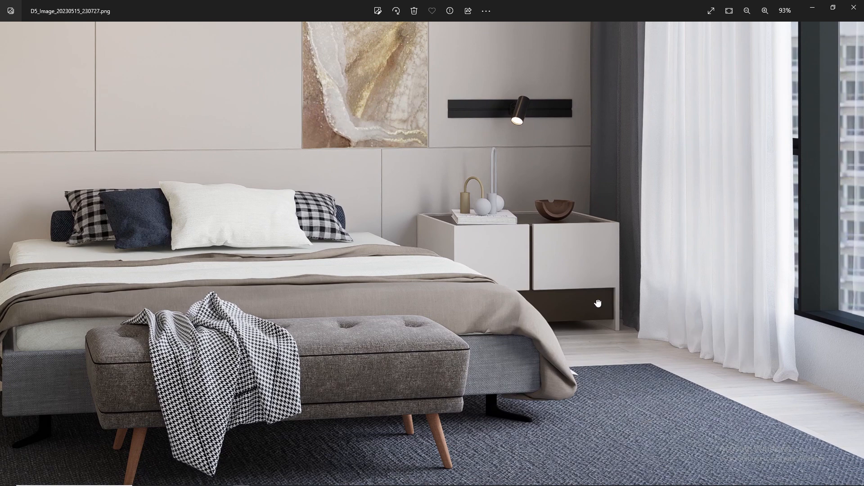
Examine the finished bedroom render up close, from the nightstand and curtains across to the pendant lamp and wood wall
drag(599, 252, 730, 467)
drag(614, 156, 687, 288)
drag(343, 320, 508, 364)
drag(371, 382, 421, 143)
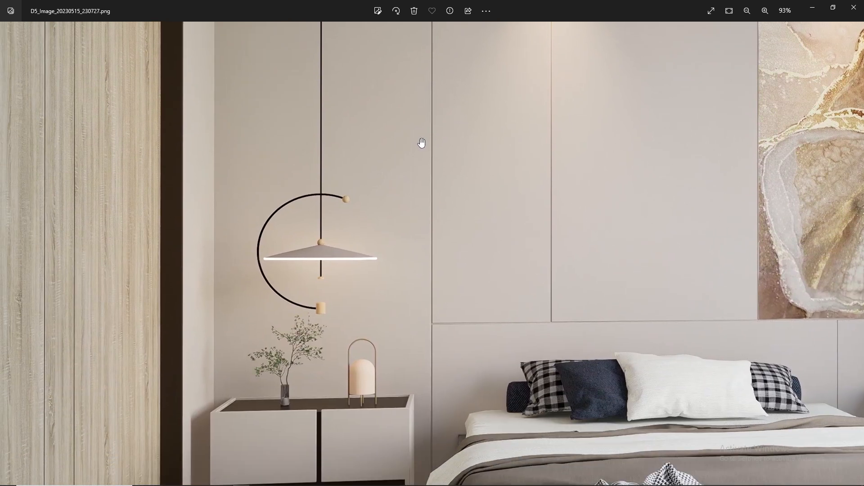
scroll(427, 288, down, 3)
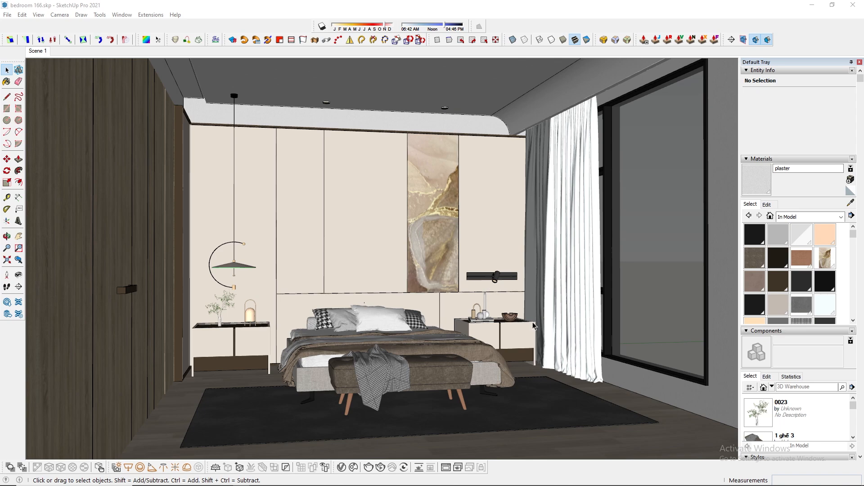
Switch to SketchUp, restore the Scene 1 view and purge the unused items from the bedroom model
middle_drag(533, 325, 426, 313)
click(33, 52)
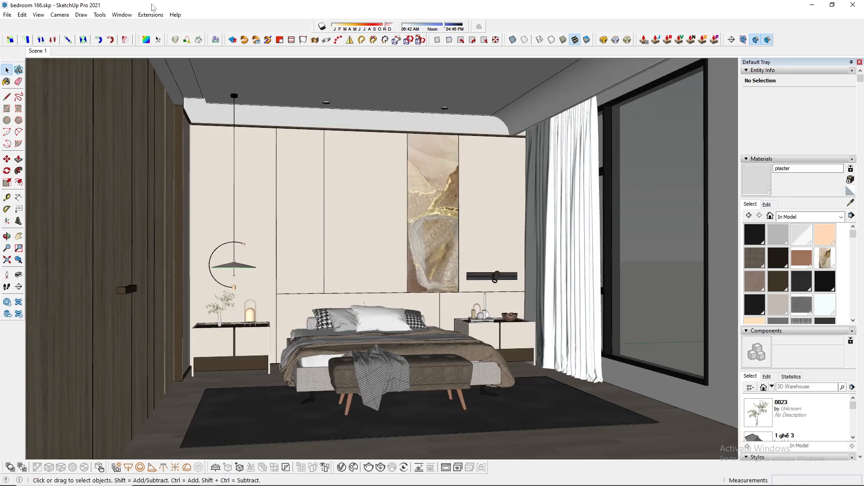
click(130, 16)
click(153, 58)
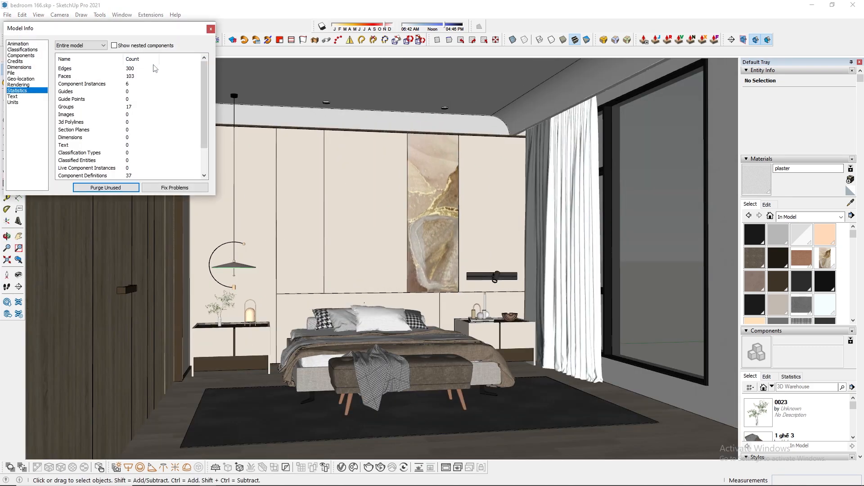
click(105, 188)
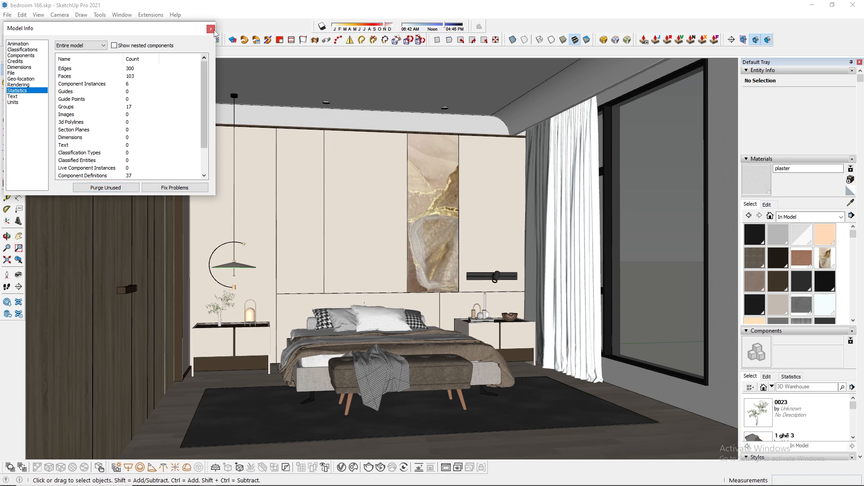
click(211, 29)
Unhide all hidden geometry in the bedroom model and save the file
click(22, 15)
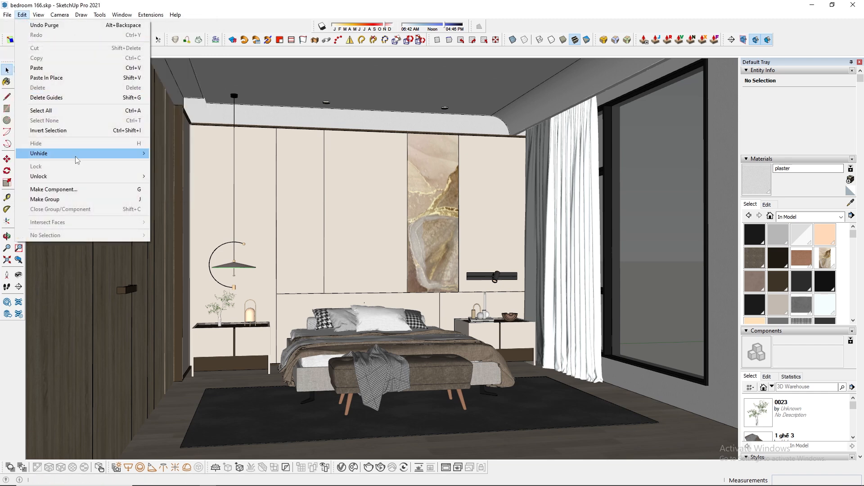
mouse_move(77, 153)
click(170, 174)
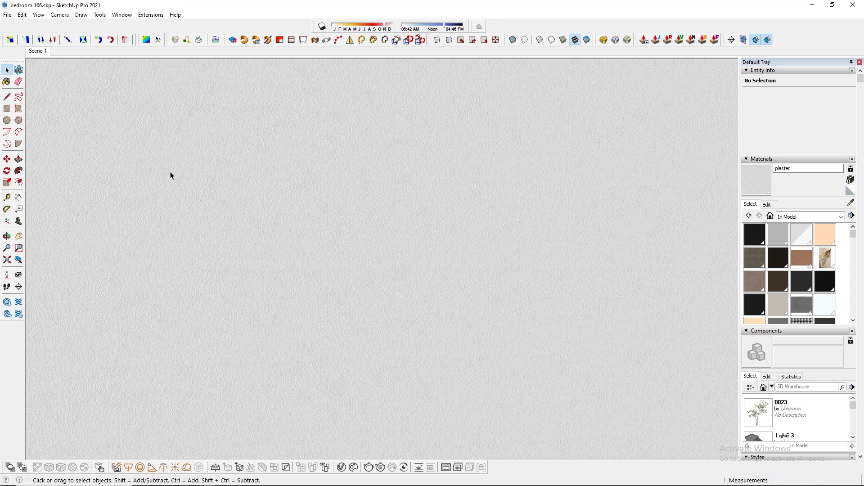
click(7, 15)
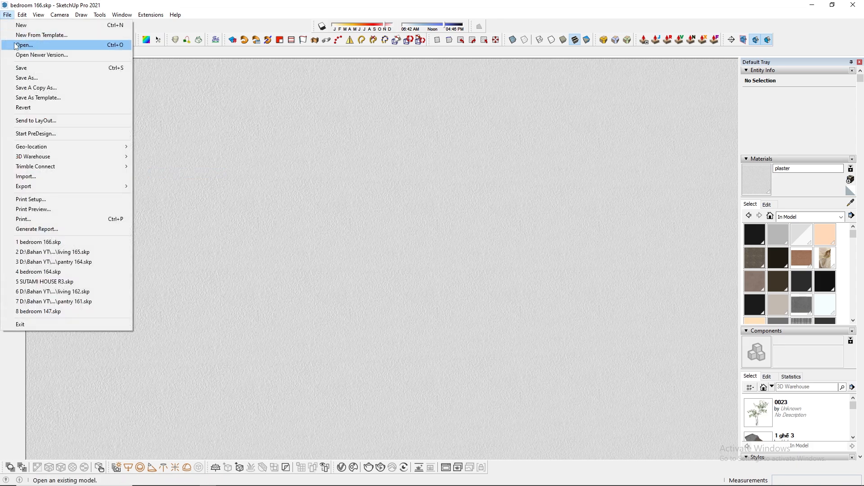
click(20, 68)
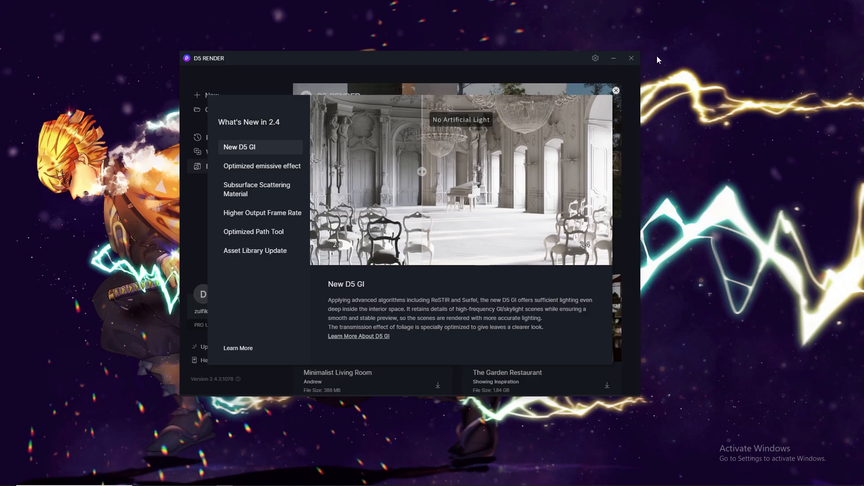
Switch to D5 Render, dismiss the release notes and open bedroom 166.skp from the #166 bedroom folder
click(617, 91)
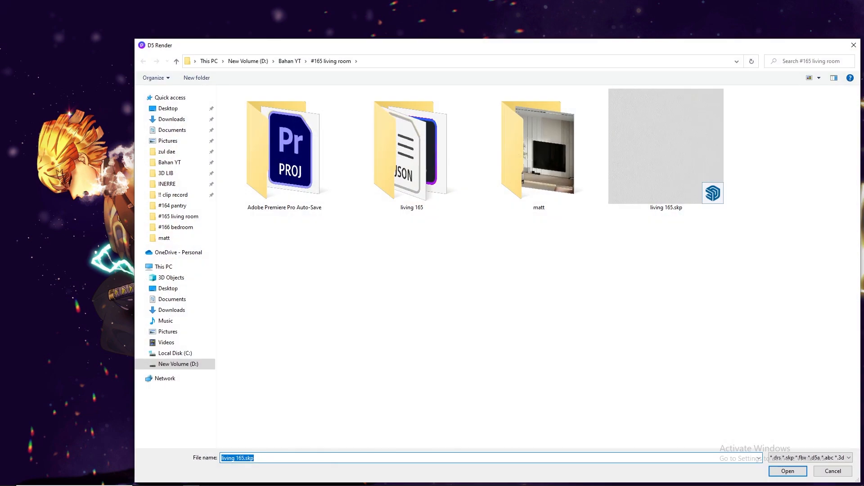
click(174, 226)
double_click(400, 96)
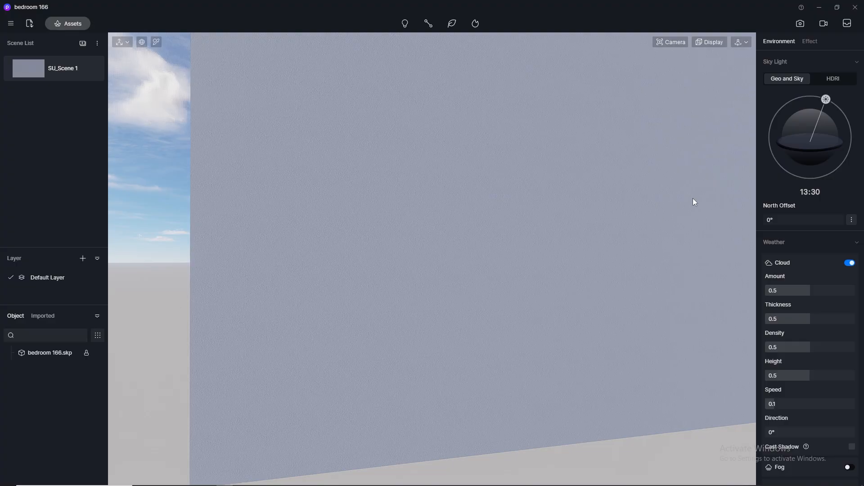
Switch navigation to Fly mode and set the camera clipping to 165 to view the bedroom through the wall
click(745, 45)
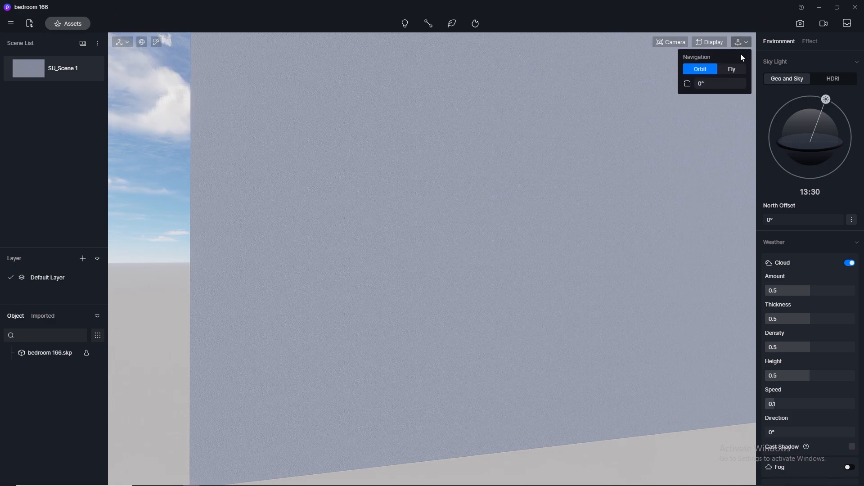
click(736, 67)
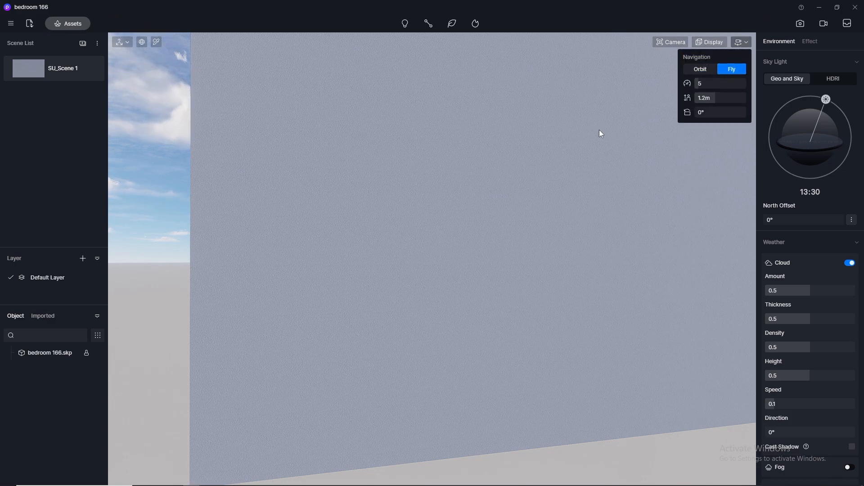
click(670, 42)
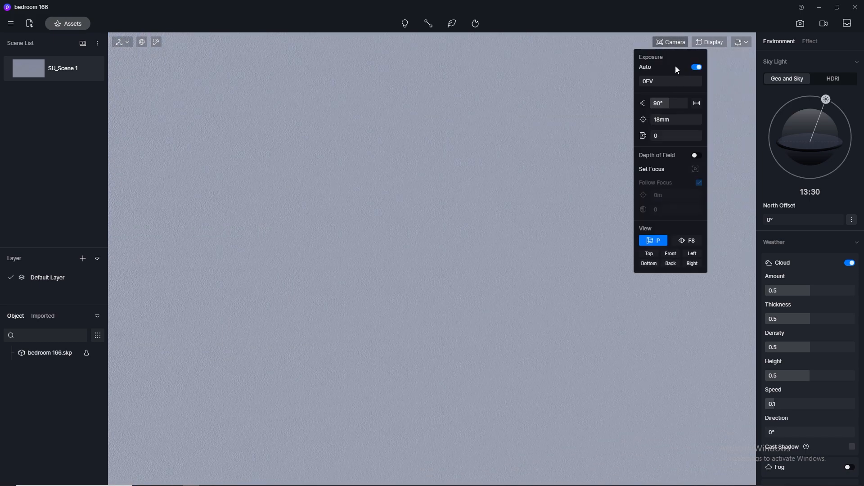
drag(656, 136, 658, 137)
key(s)
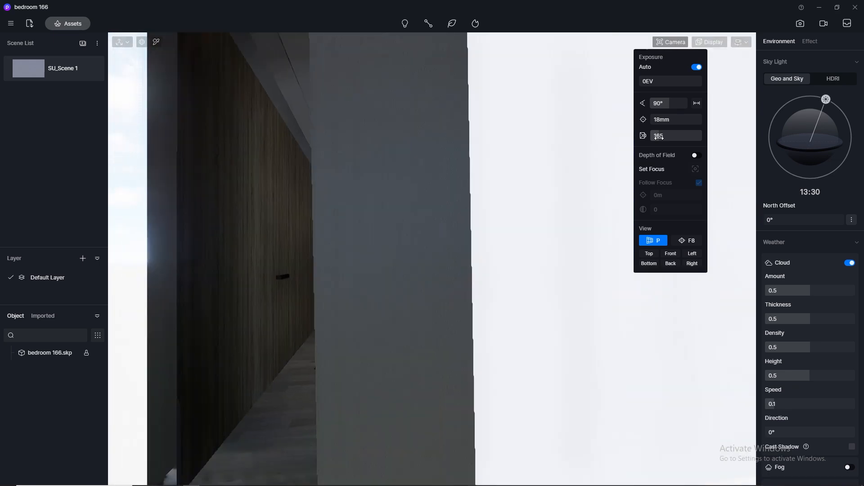
key(w)
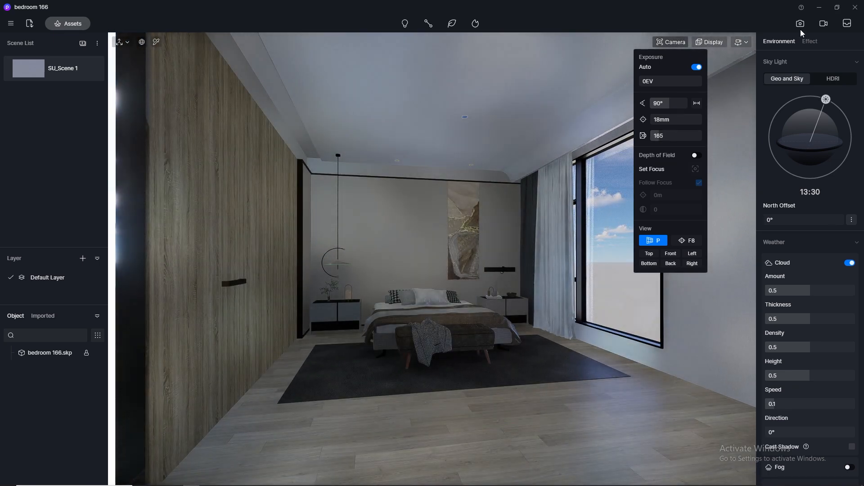
Enter image render mode and choose the 2K preset size for the output
click(800, 25)
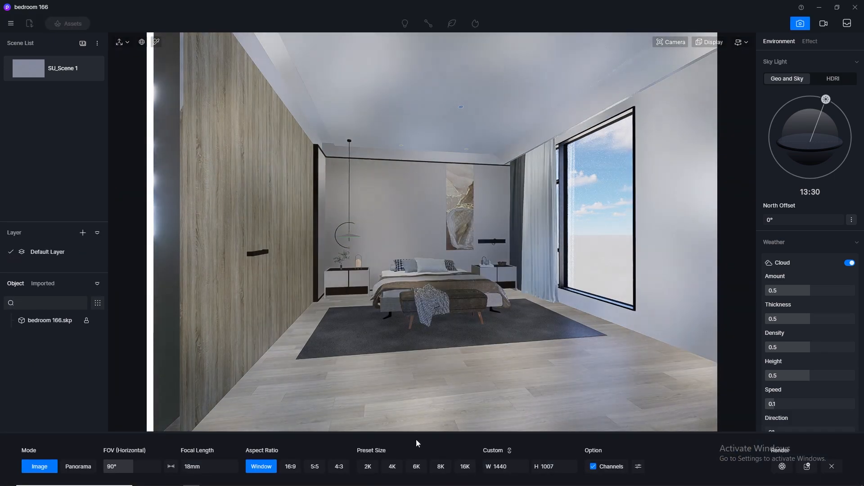
click(371, 469)
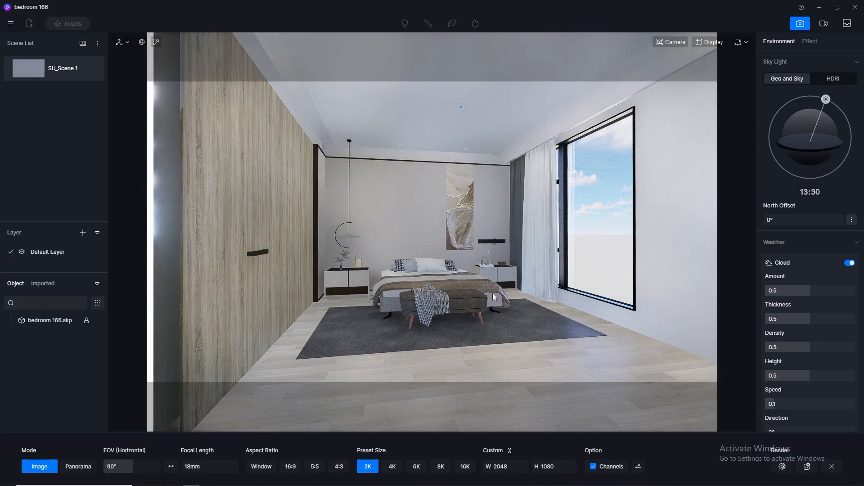
Set the camera's field of view to 65° after trying 80° and 60°
click(679, 43)
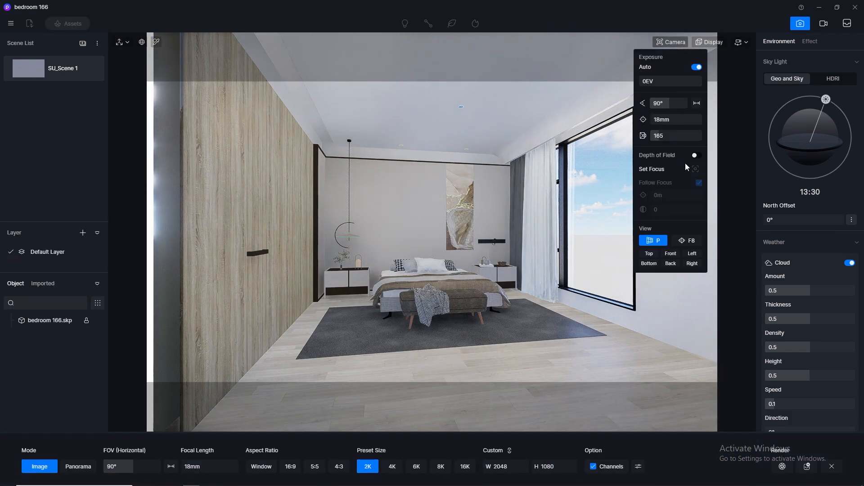
click(669, 104)
text(80)
key(Return)
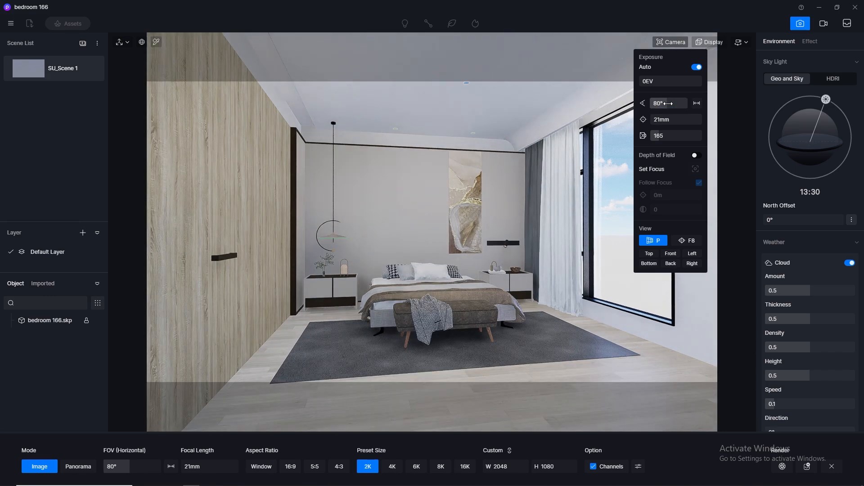
drag(670, 103, 662, 103)
click(663, 104)
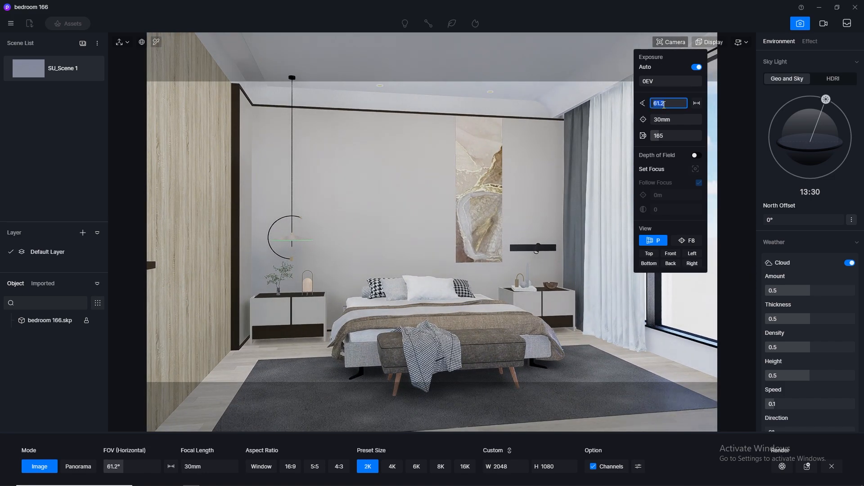
text(60)
key(Return)
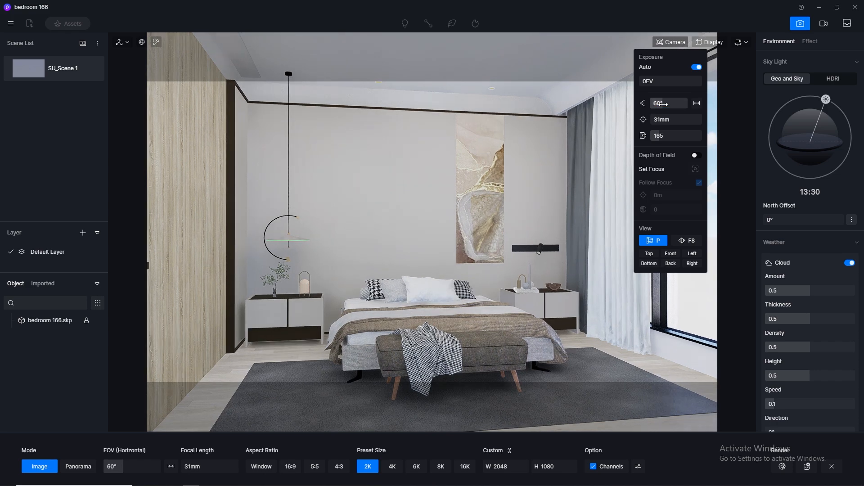
key(Return)
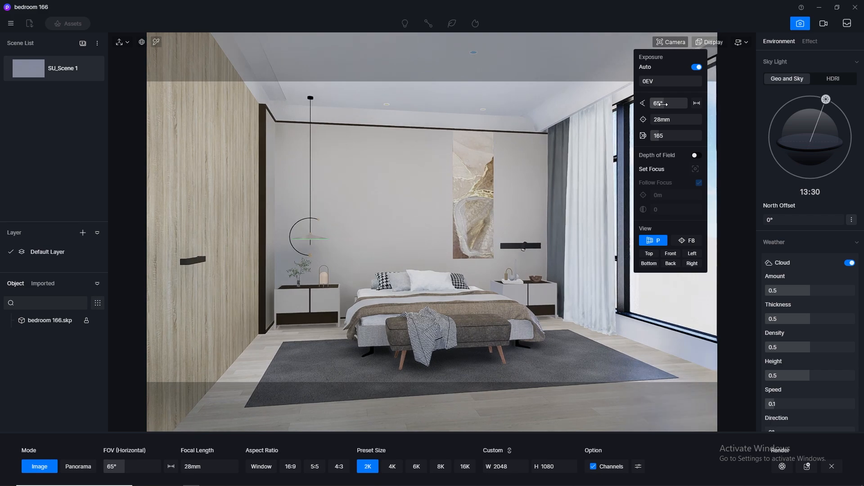
Fine-tune the camera height to about 1.17 m by moving the view up and down
key(e)
key(q)
key(q)
key(e)
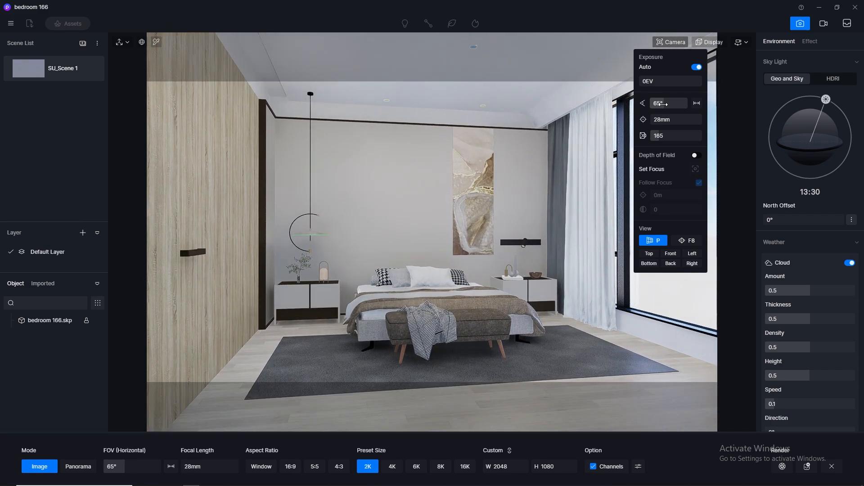
Set the fly speed to 1 and adjust the camera's distance from the bed by moving forward and backward
click(746, 42)
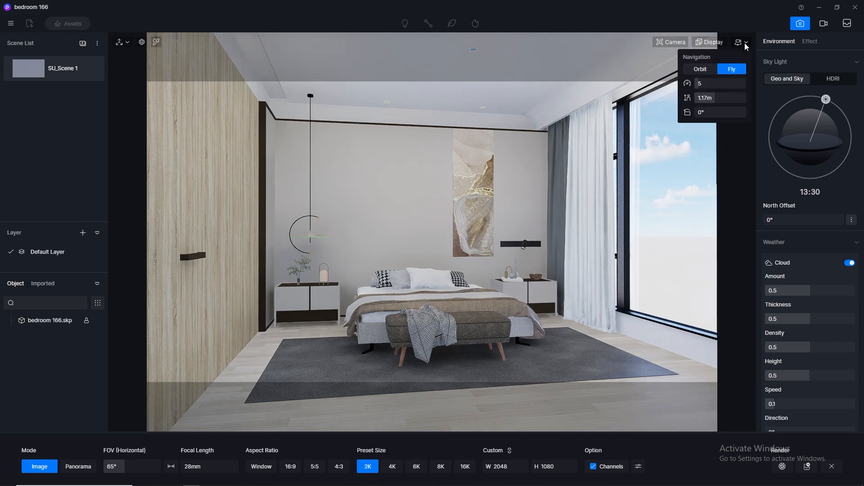
key(s)
key(w)
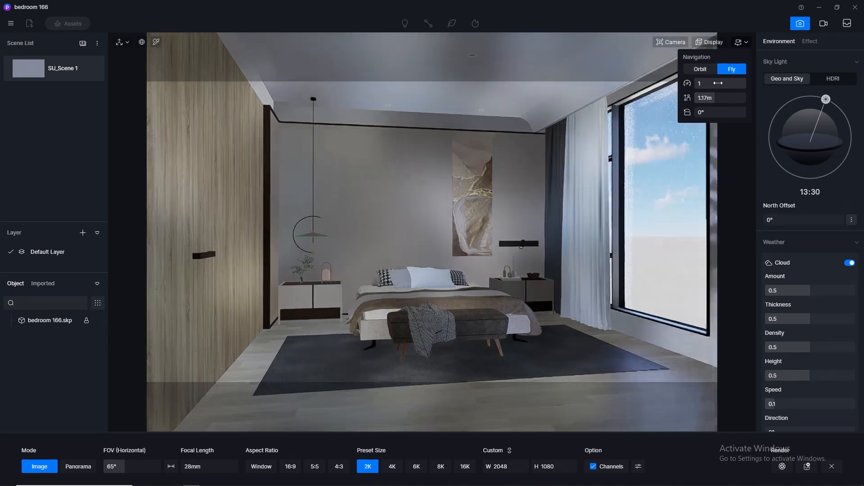
key(w)
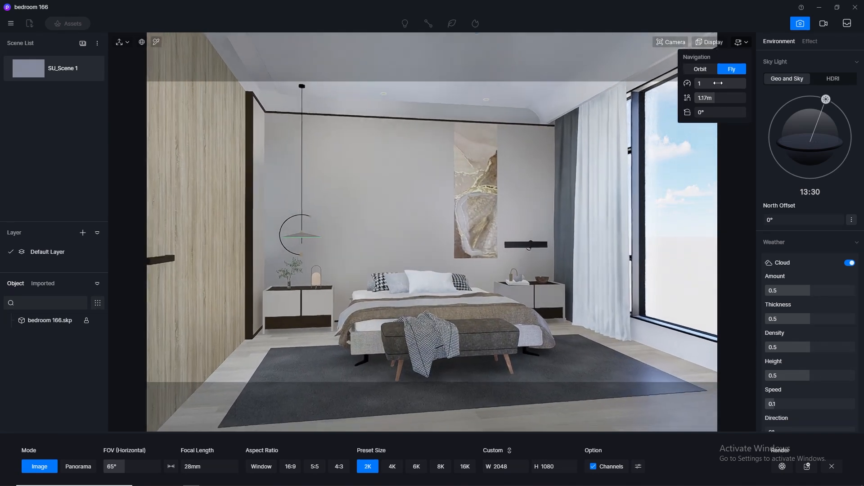
key(s)
click(675, 43)
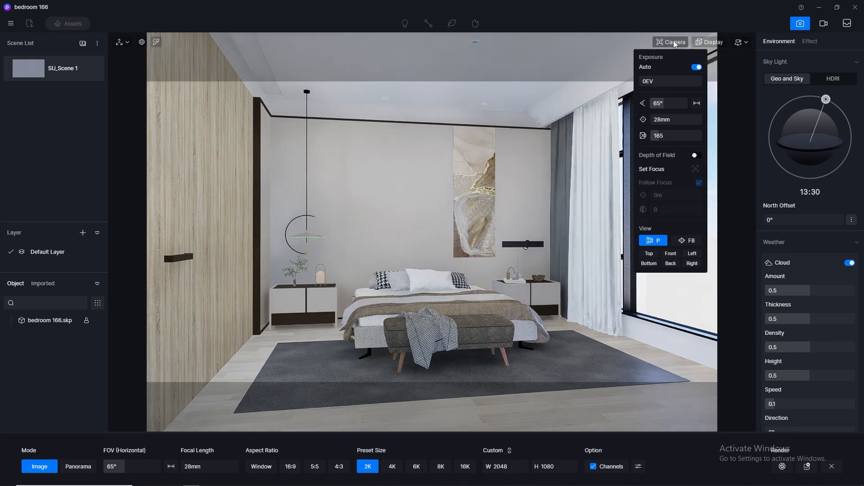
scroll(566, 121, down, 4)
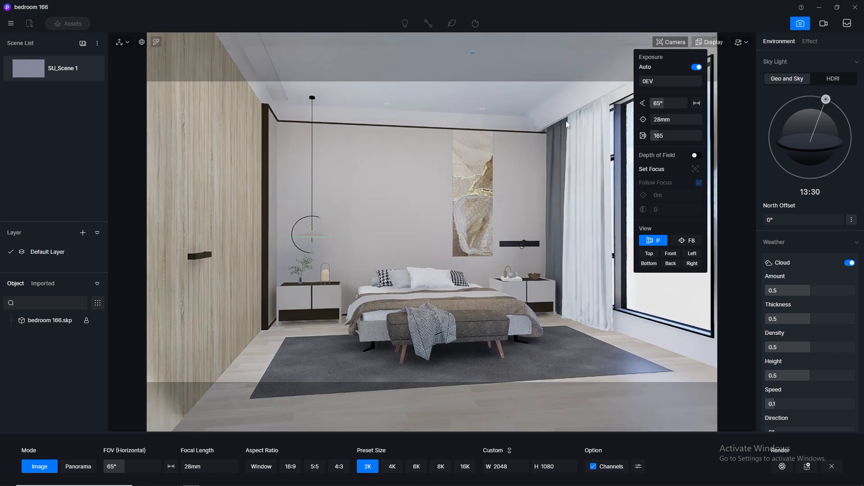
scroll(566, 121, up, 4)
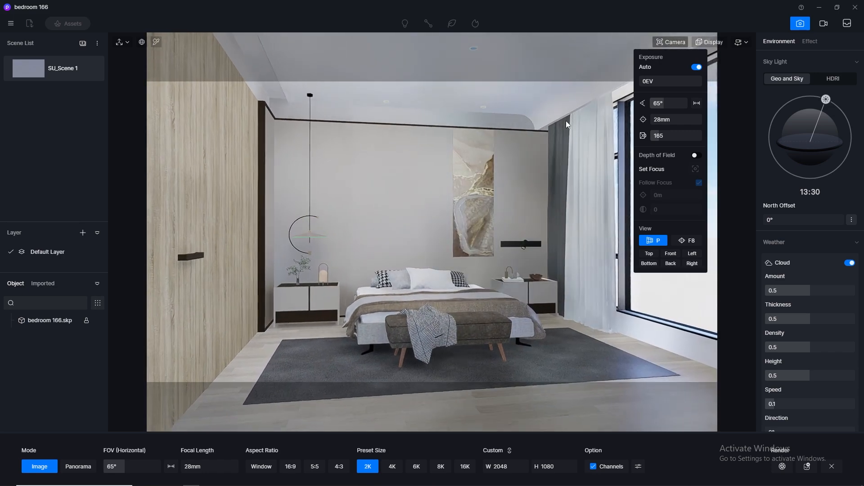
scroll(566, 121, down, 3)
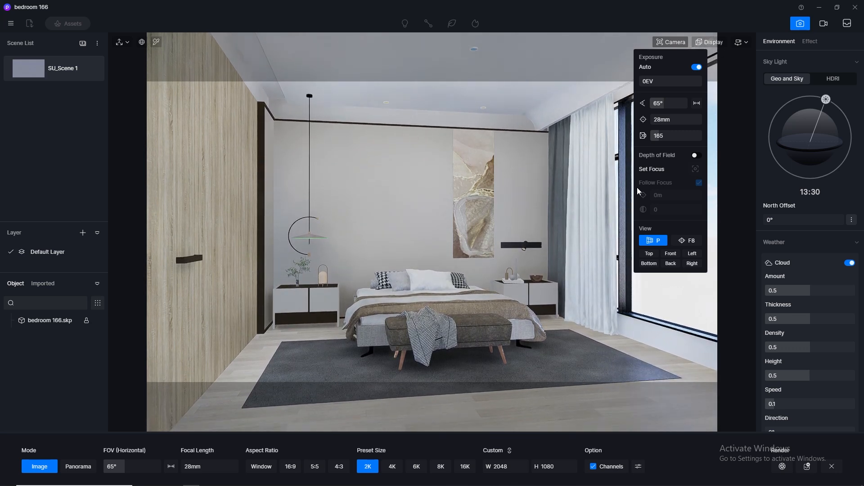
Try the camera's F8 view mode and return to Perspective view
click(688, 241)
click(657, 241)
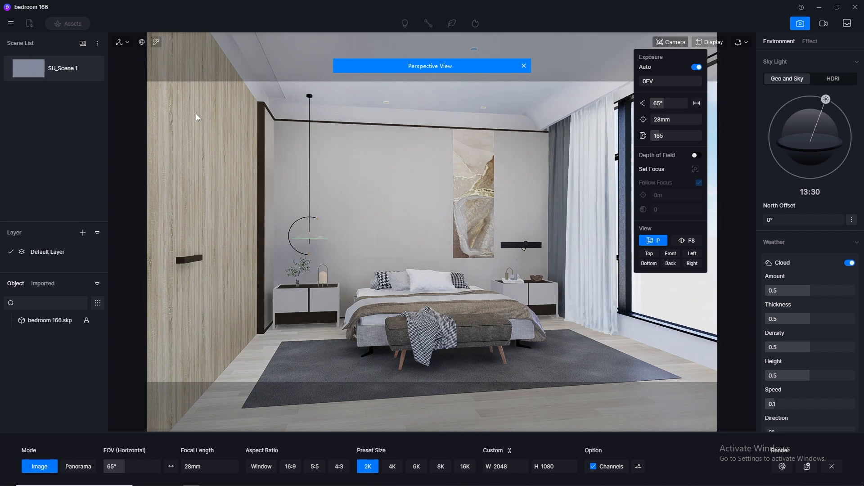
click(684, 41)
Shift the camera sideways to frame the bed together with the full window and the wood wardrobe wall
key(a)
key(d)
key(d)
key(d)
key(d)
key(a)
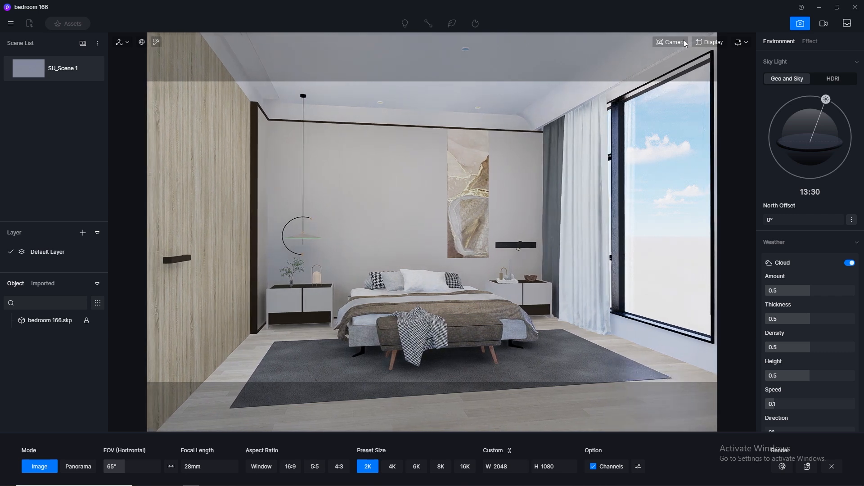
key(a)
key(a)
key(d)
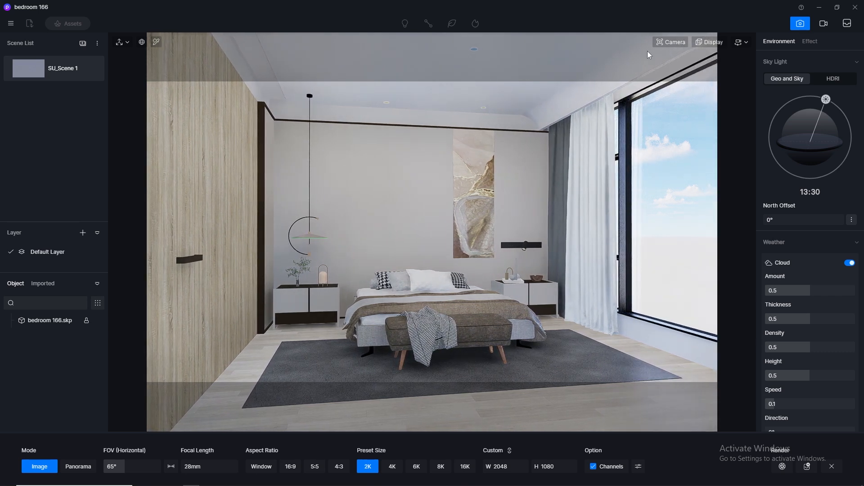
key(d)
key(d)
key(d)
key(a)
key(a)
key(d)
key(d)
key(a)
key(d)
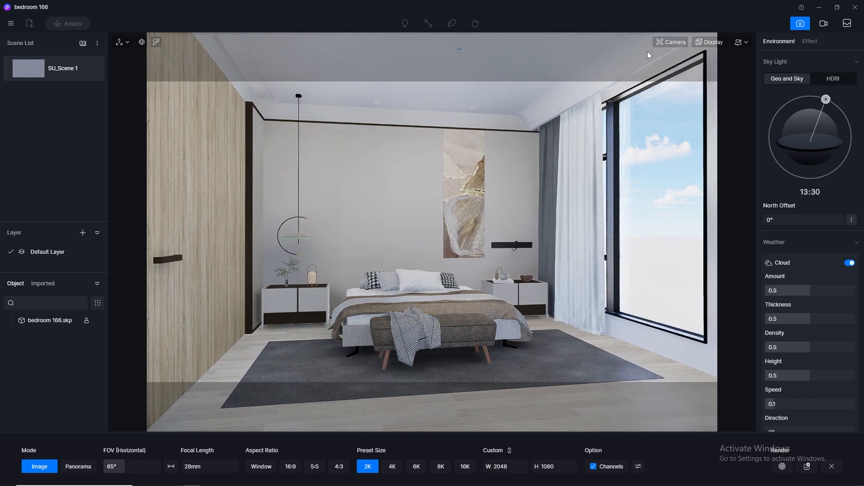
Nudge the camera slightly sideways, update SU_Scene 1 with this view and save the project
key(a)
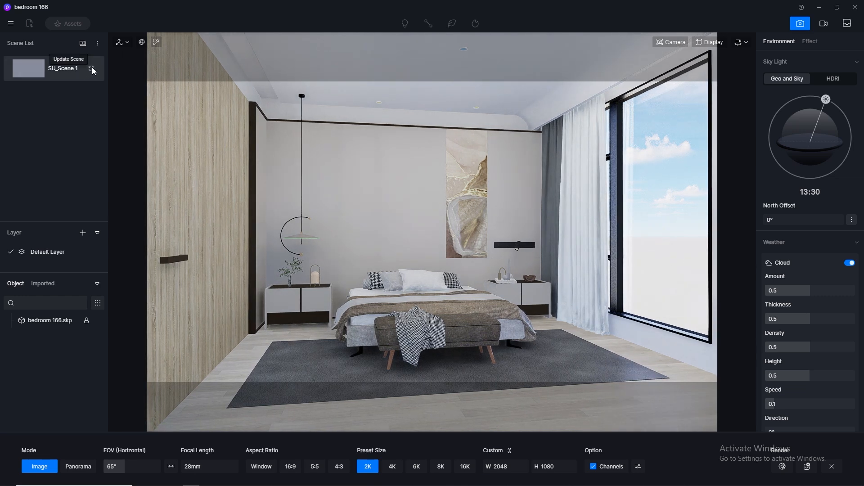
click(11, 23)
mouse_move(24, 43)
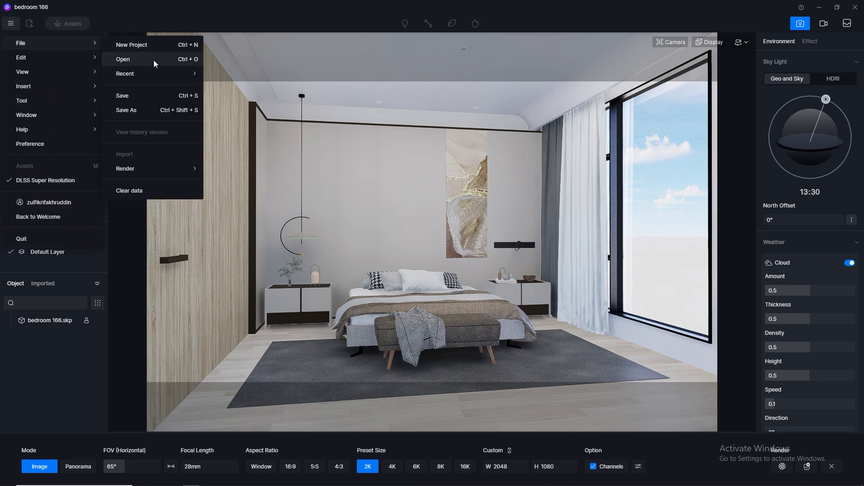
click(147, 96)
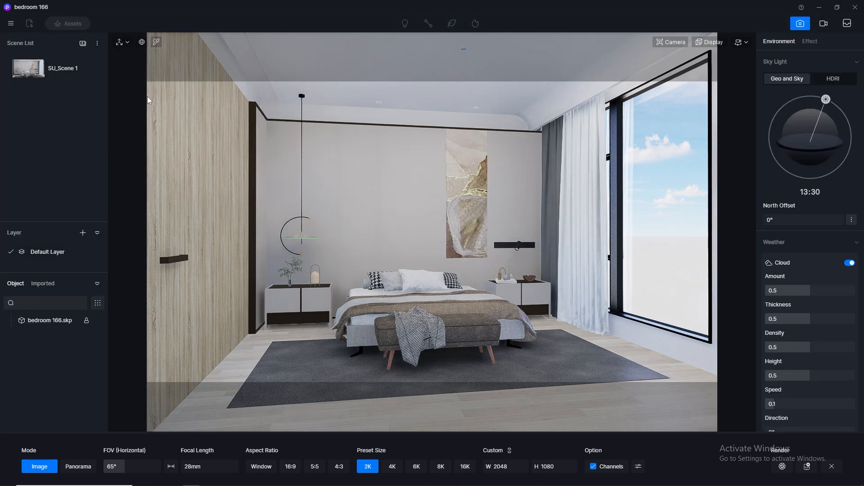
Leave image mode, switch the viewport navigation to Orbit and restore the SU_Scene 1 view
click(801, 26)
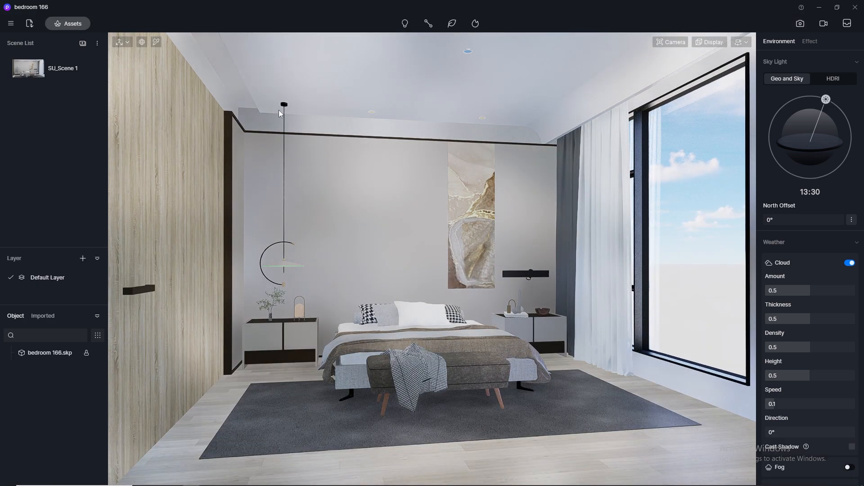
scroll(417, 240, up, 3)
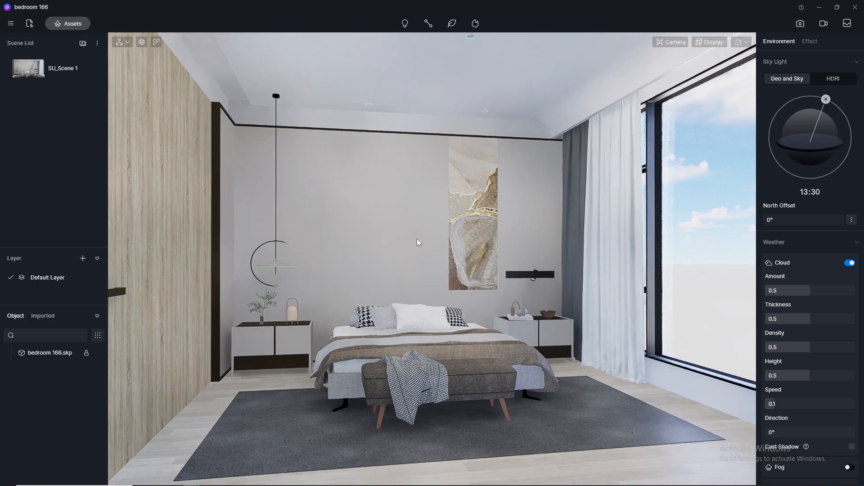
click(742, 42)
click(700, 69)
scroll(353, 210, up, 6)
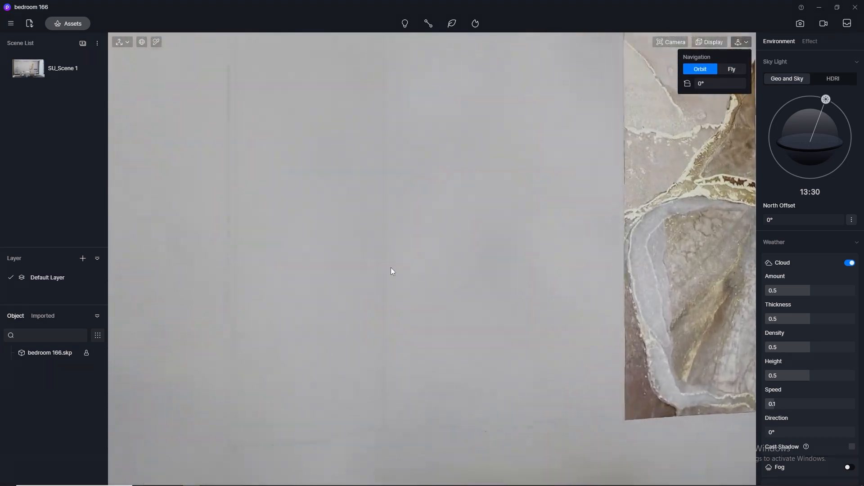
scroll(387, 269, down, 8)
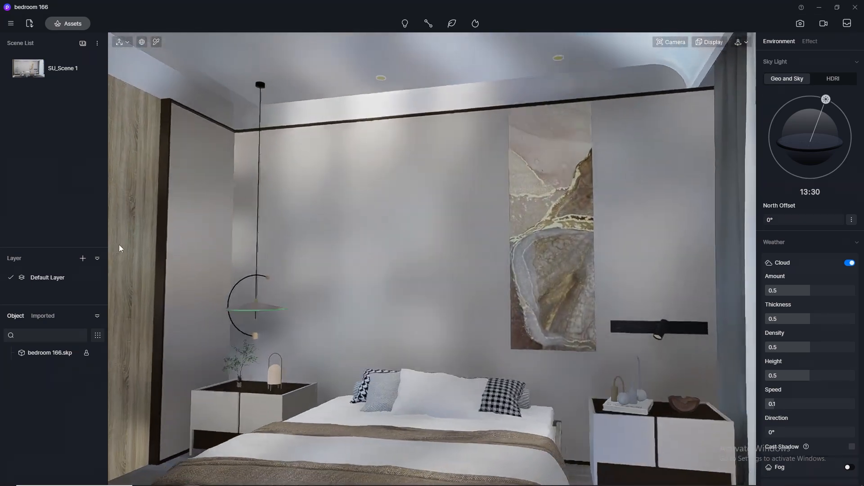
click(31, 64)
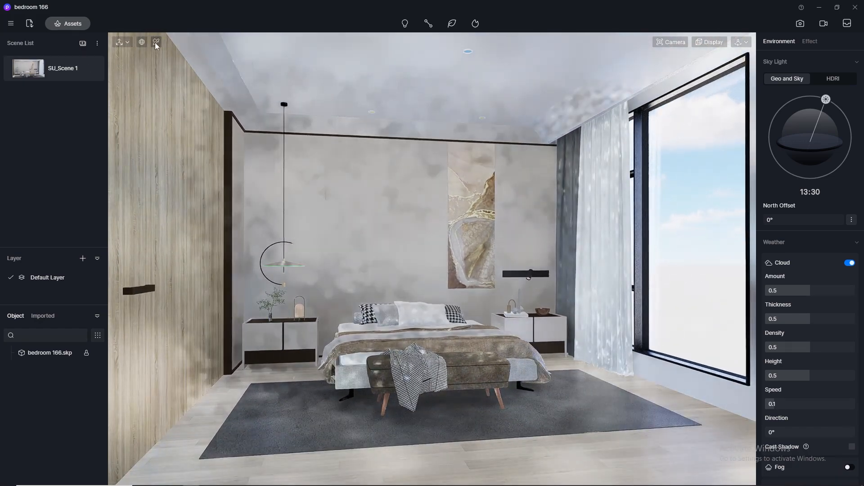
Pick the cream grey duco material on the wall behind the bed and set its specular to 0.5 and roughness to 0.3
click(156, 42)
click(351, 176)
click(804, 262)
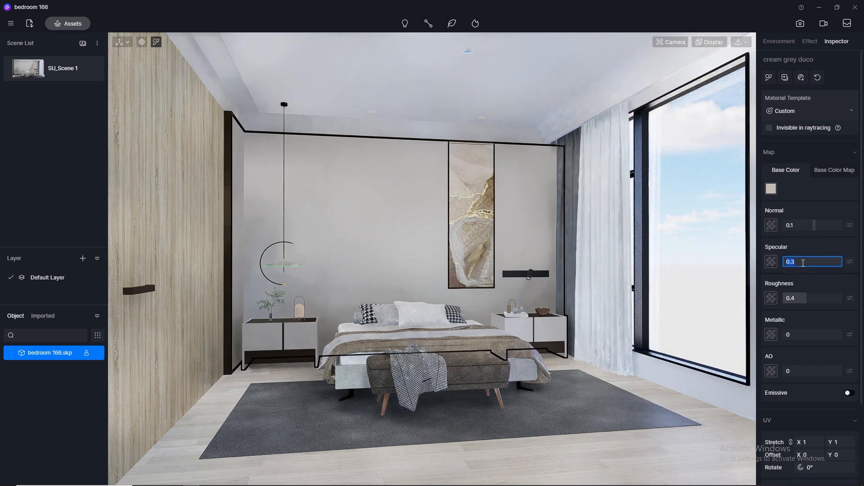
click(807, 299)
text(0.3)
Pick the parq floor material and copy its base color map into its normal map
click(691, 446)
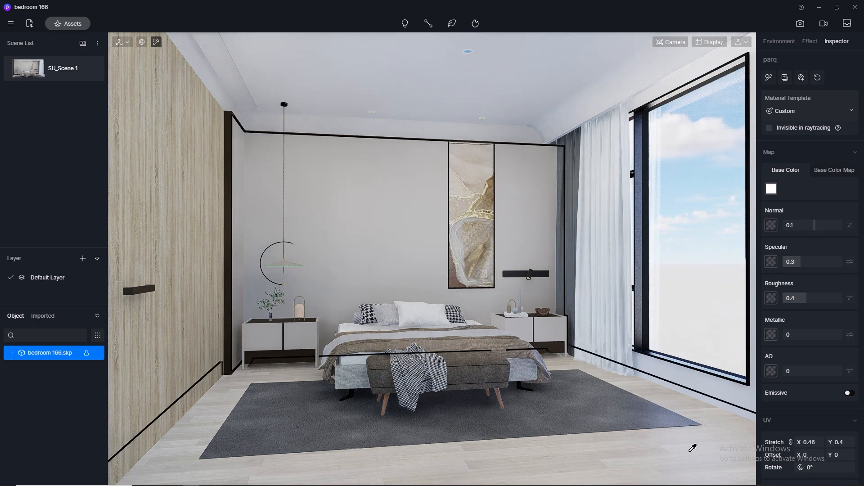
click(826, 171)
right_click(775, 185)
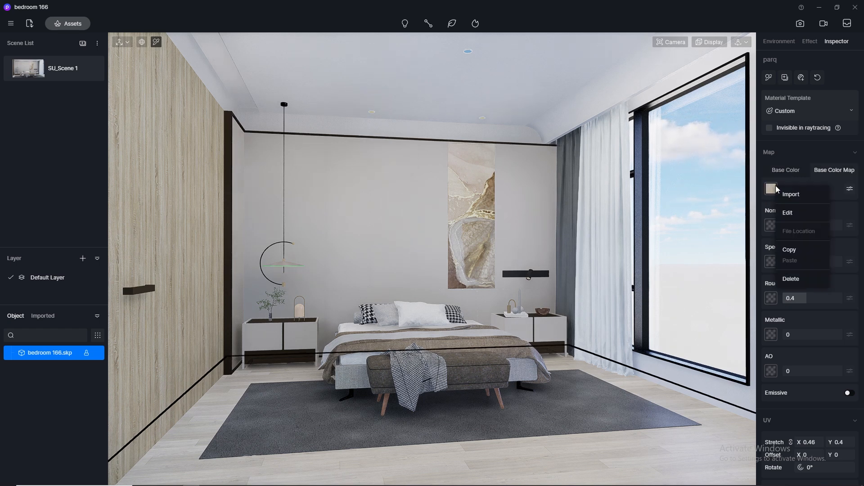
click(794, 251)
right_click(771, 226)
click(788, 295)
Set the parq floor material's specular to 0.5 and roughness to 0.3
click(807, 260)
text(0.5)
key(Return)
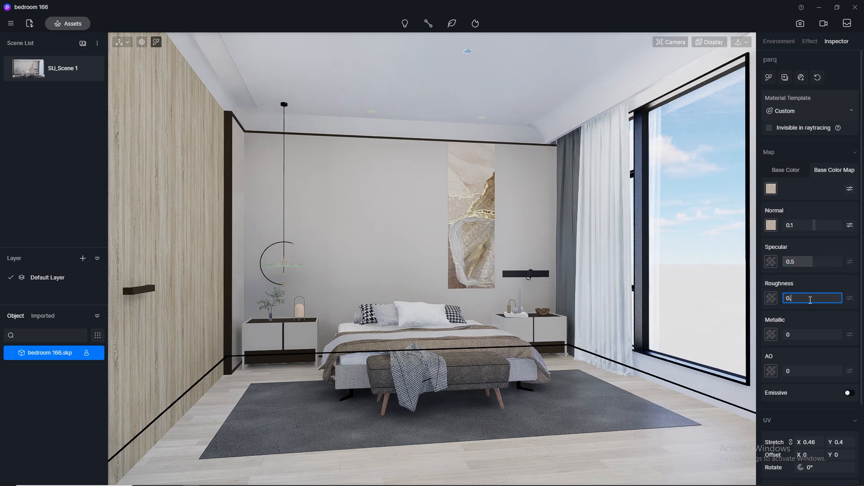
click(809, 300)
text(0.3)
key(Return)
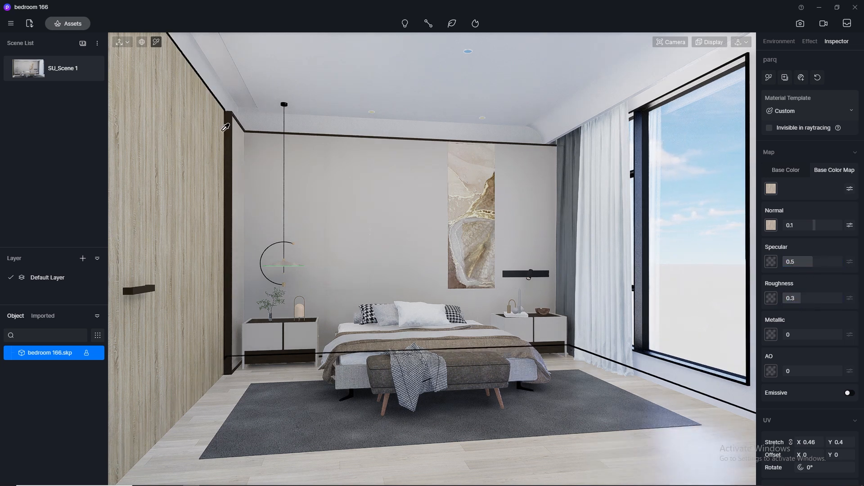
Pick the dark br duco trim material and set its specular to 0.5 and roughness to 0.3
click(234, 126)
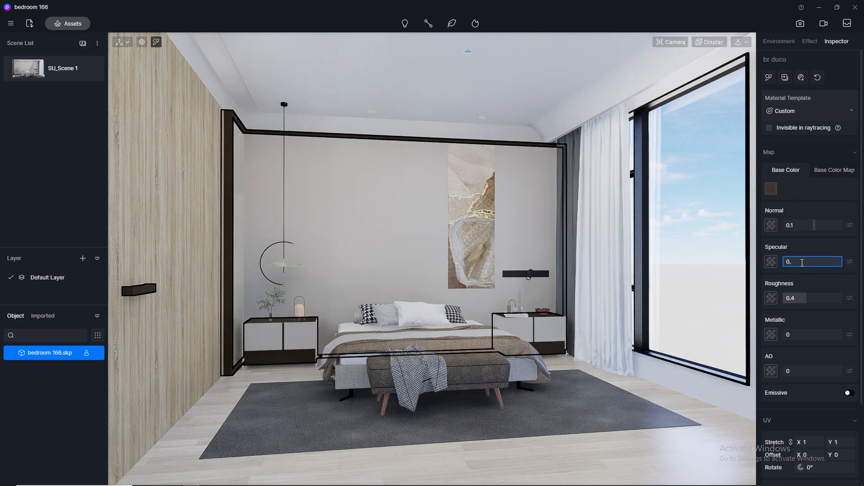
key(Return)
click(795, 301)
text(0.3)
key(Return)
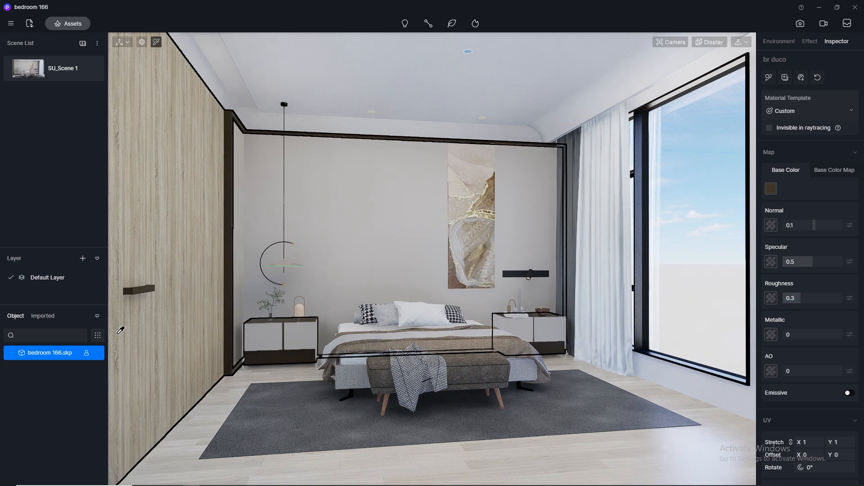
Copy the veneerwp wardrobe material's base color map into its normal map, with specular 0.5 and roughness 0.3
click(178, 329)
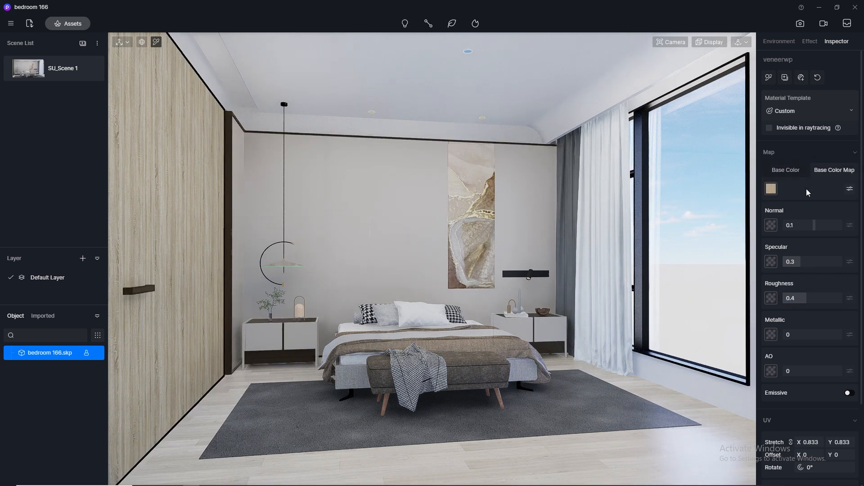
right_click(772, 214)
right_click(772, 225)
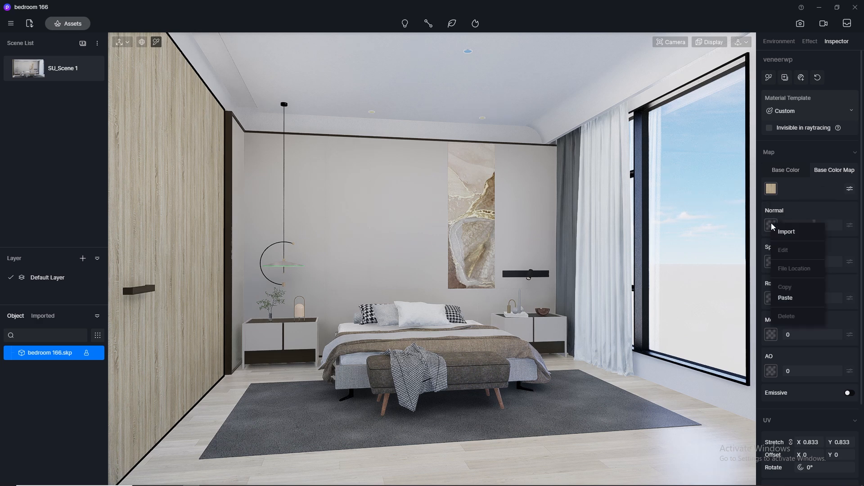
click(792, 299)
click(803, 262)
text(0.5)
key(Return)
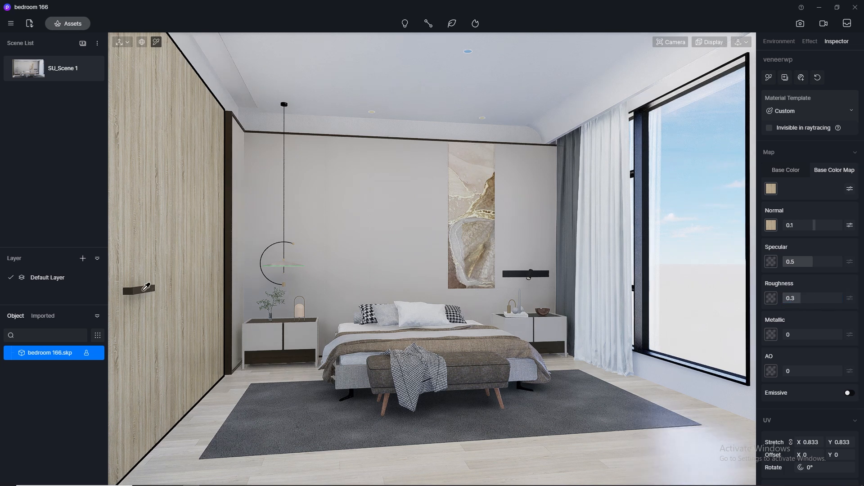
Pick the ceiling's plaster material, copy its base color map into its normal map and set its roughness to 0.8
click(278, 338)
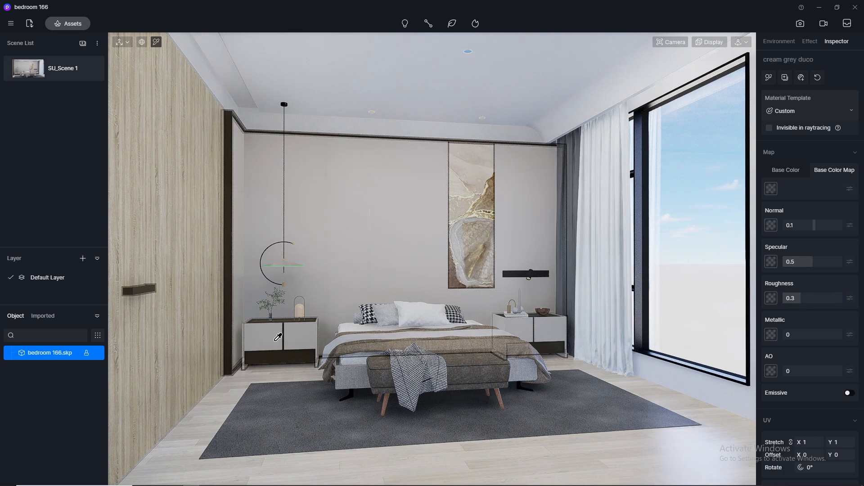
click(439, 63)
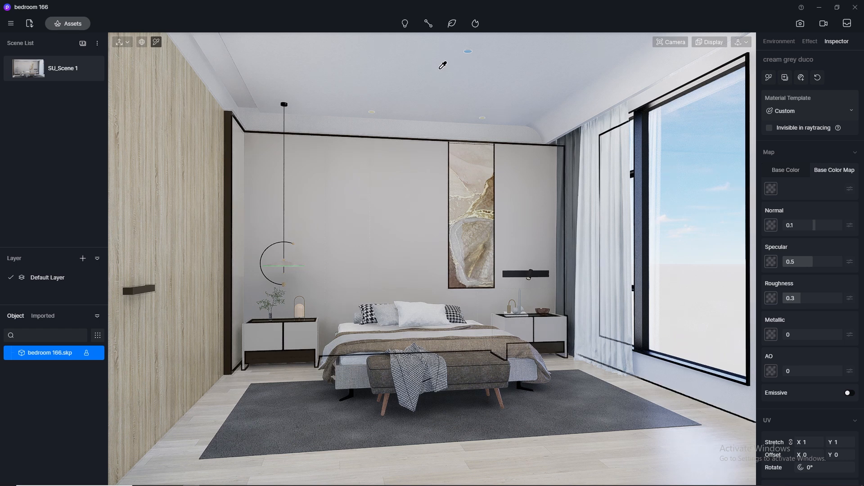
click(831, 171)
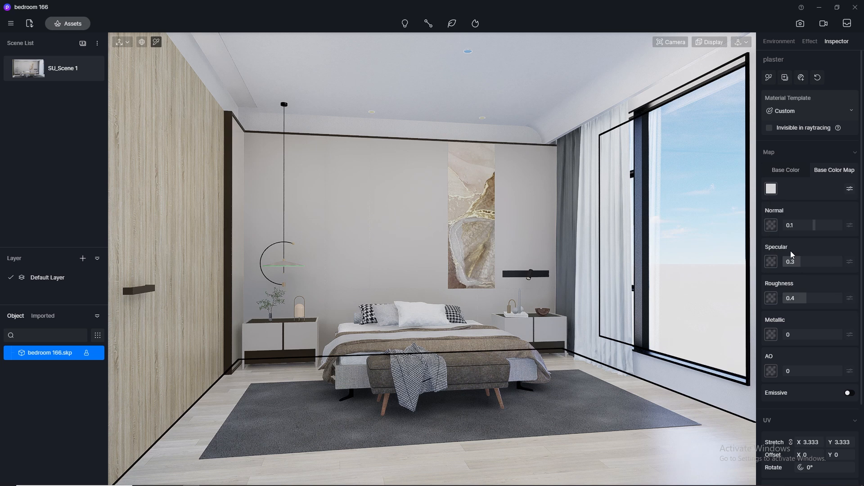
click(771, 225)
click(788, 300)
click(801, 299)
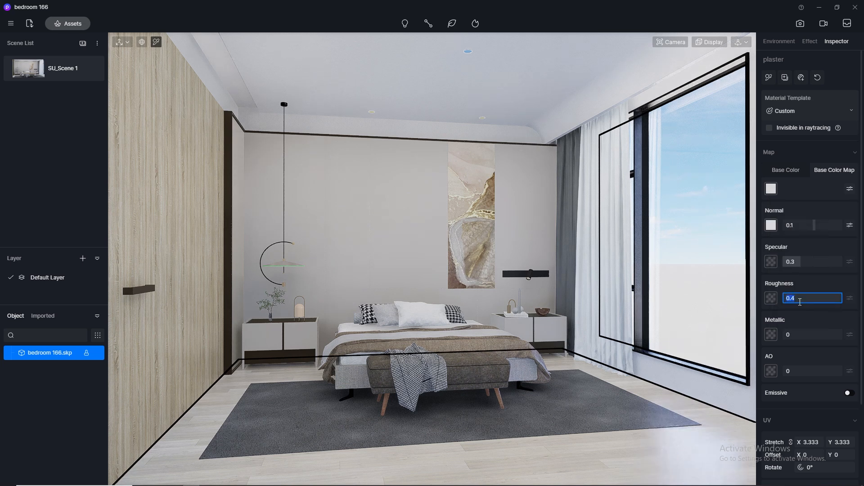
key(Return)
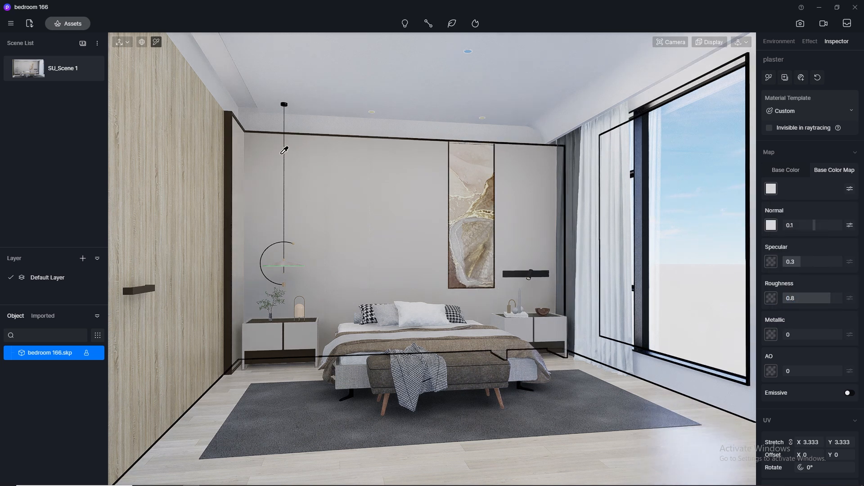
Pick the duco bg material on the black wall lamp and set its specular to 0.5 and roughness to 0.3
click(518, 271)
click(789, 259)
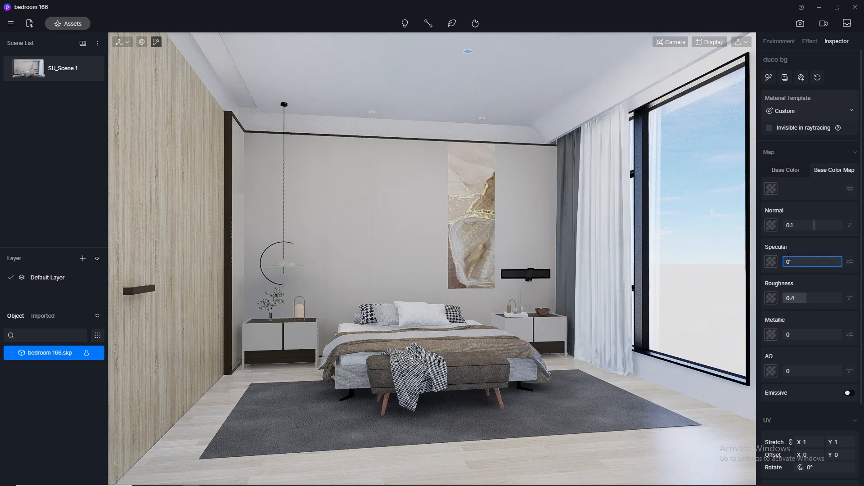
key(Return)
click(813, 303)
text(0.3)
key(Return)
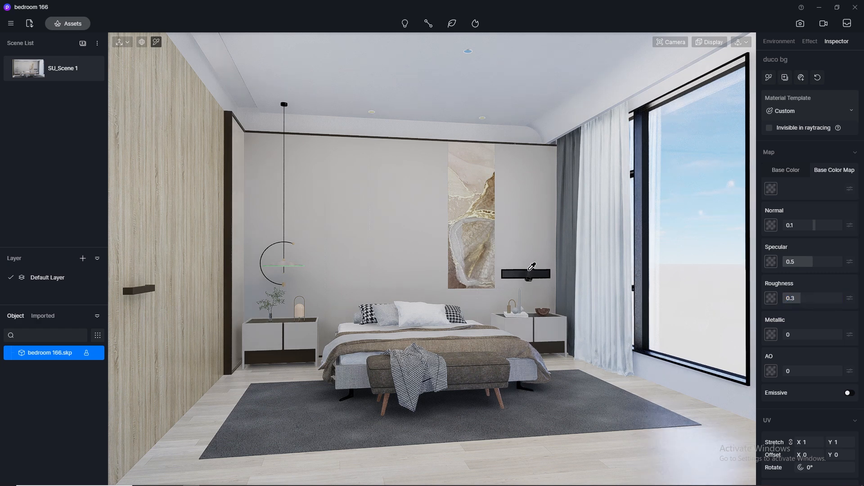
Set the specular of the window frame's black dof material to 0.5 and save the project
click(531, 267)
click(819, 263)
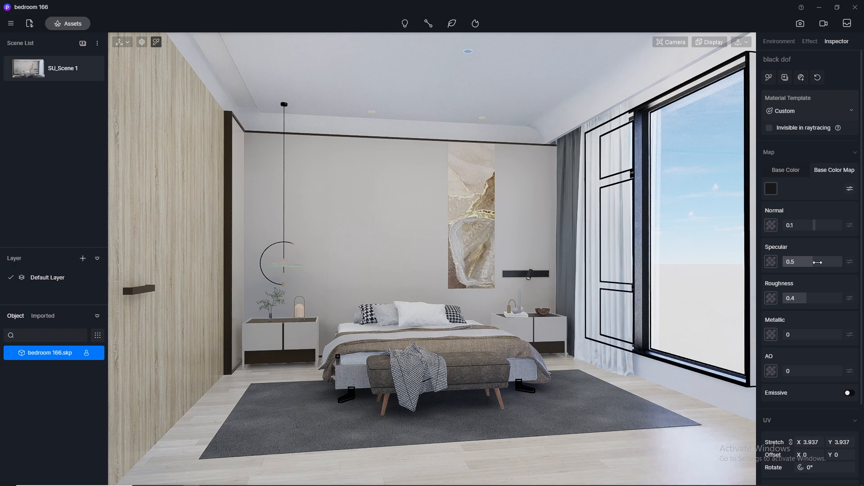
mouse_move(39, 43)
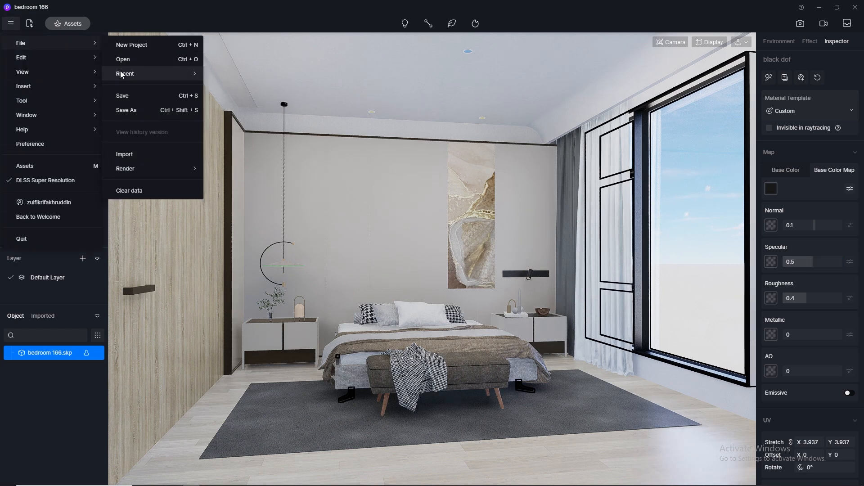
click(124, 92)
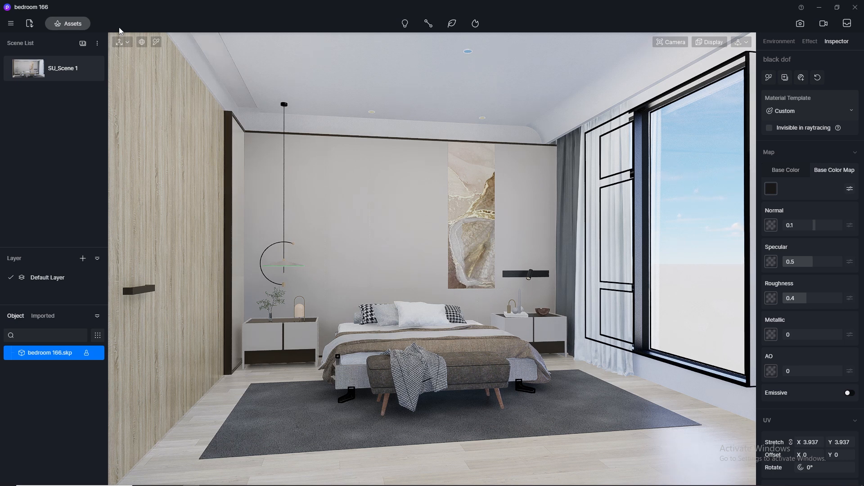
Apply the Normal Glass material from the online Glass assets to the window pane
click(75, 24)
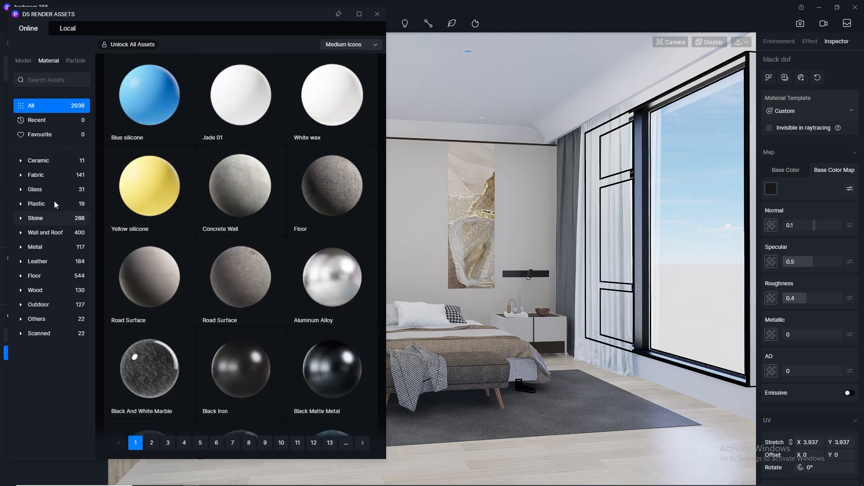
click(52, 189)
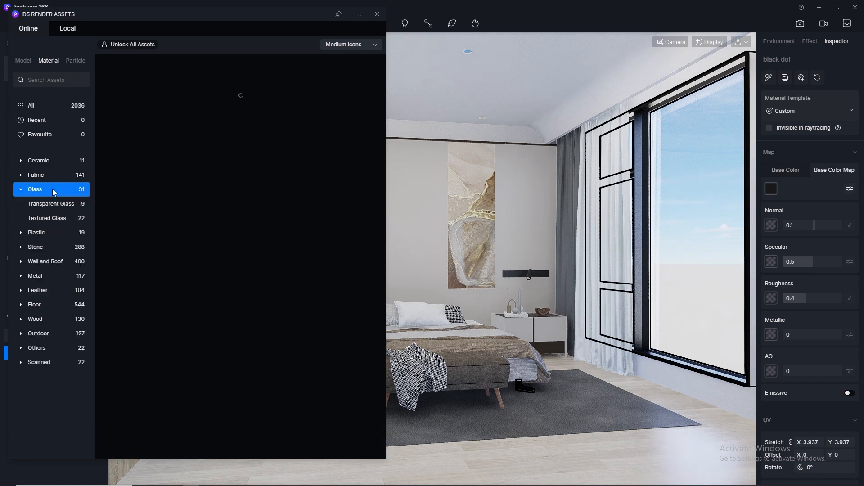
drag(240, 284, 706, 268)
Apply the favourite materials Grey Gauze Curtain to the dark drape and White Gauze Curtain3 to the sheer curtain
click(39, 135)
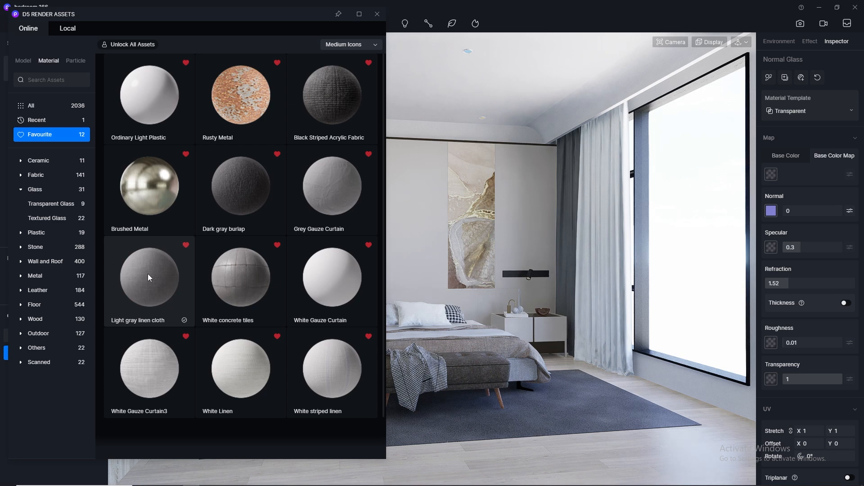
drag(314, 161, 568, 153)
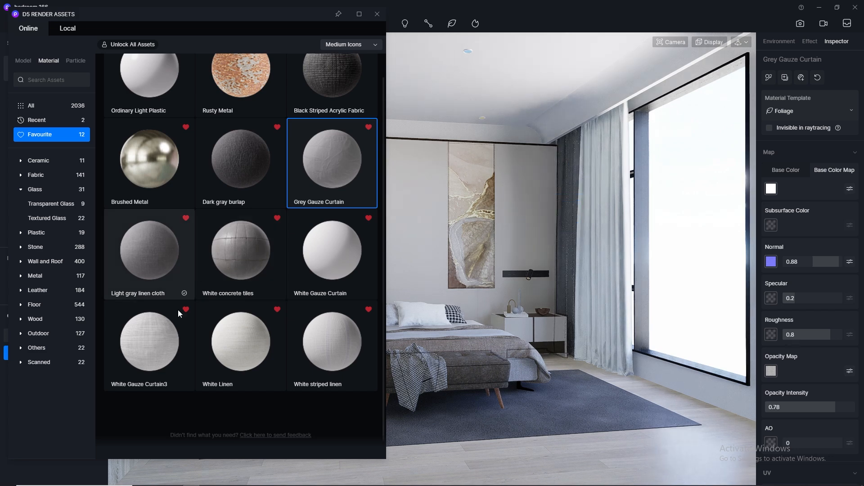
drag(153, 355, 634, 216)
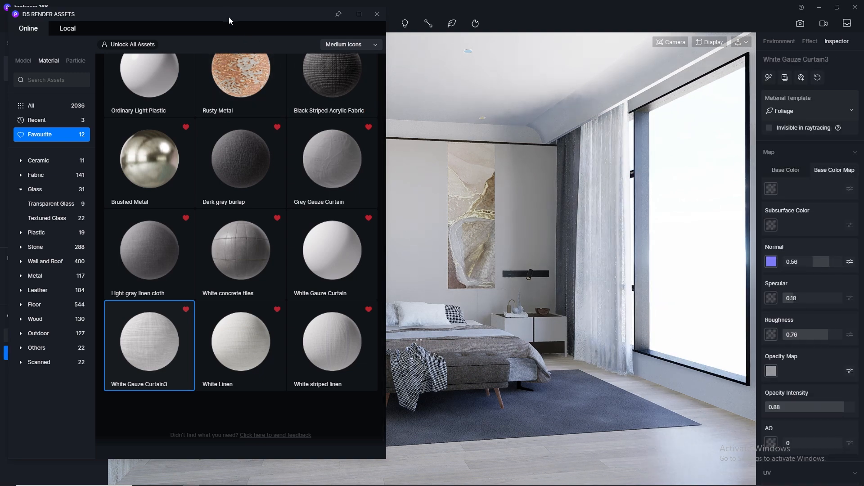
drag(226, 13, 221, 132)
click(372, 133)
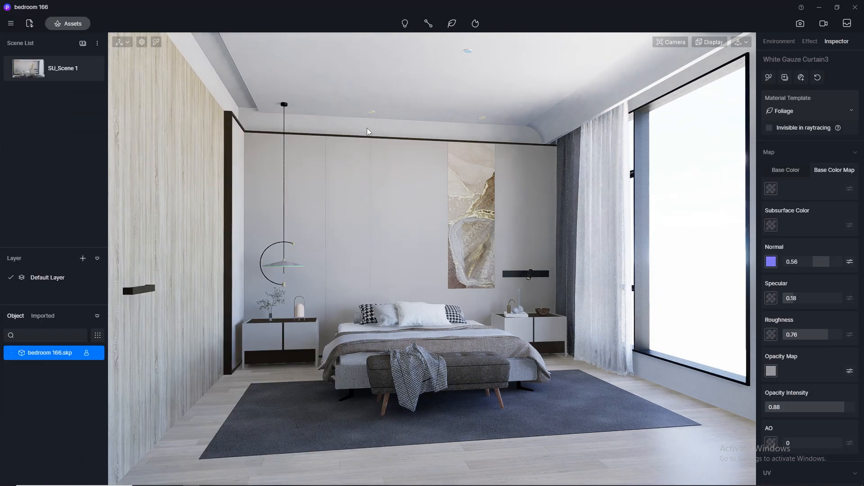
Pick the art panel material on the wall behind the bed and set its specular to 0.5
click(156, 42)
click(471, 216)
click(814, 262)
key(Return)
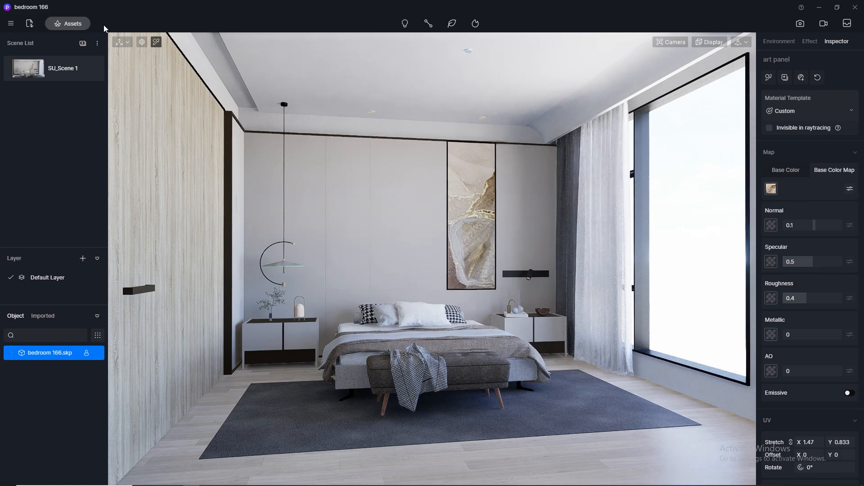
Apply the favourite material Light gray linen cloth to the bed frame
click(75, 23)
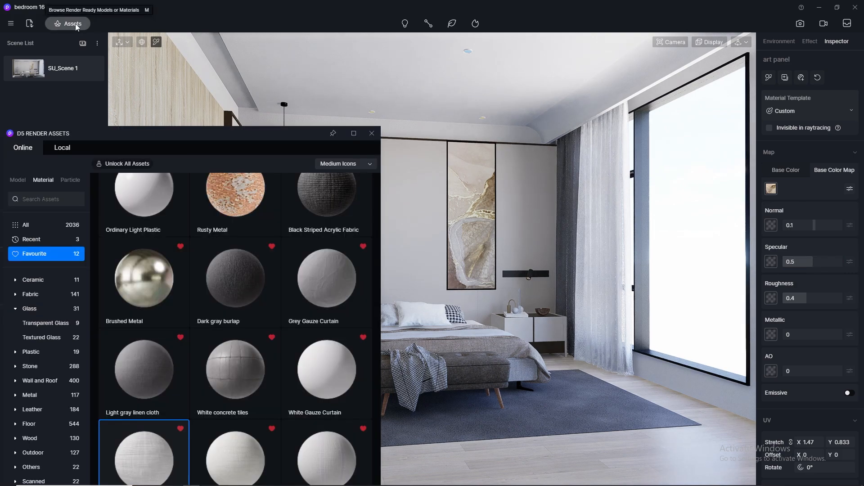
drag(146, 374, 527, 372)
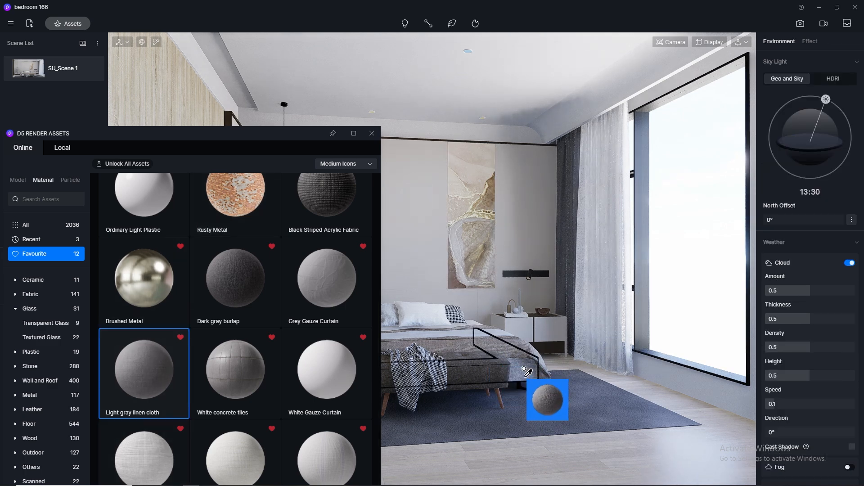
click(524, 369)
key(Escape)
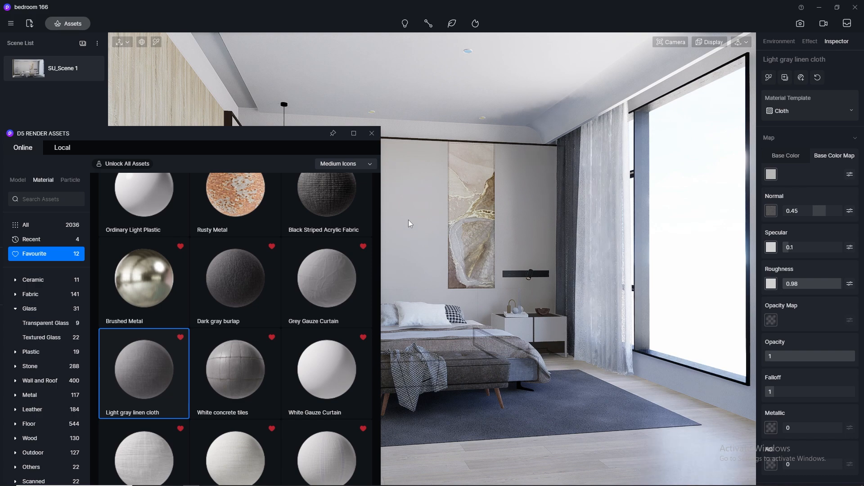
Set the UV stretch of the bed frame's Light gray linen cloth to 10
click(455, 304)
scroll(523, 380, up, 5)
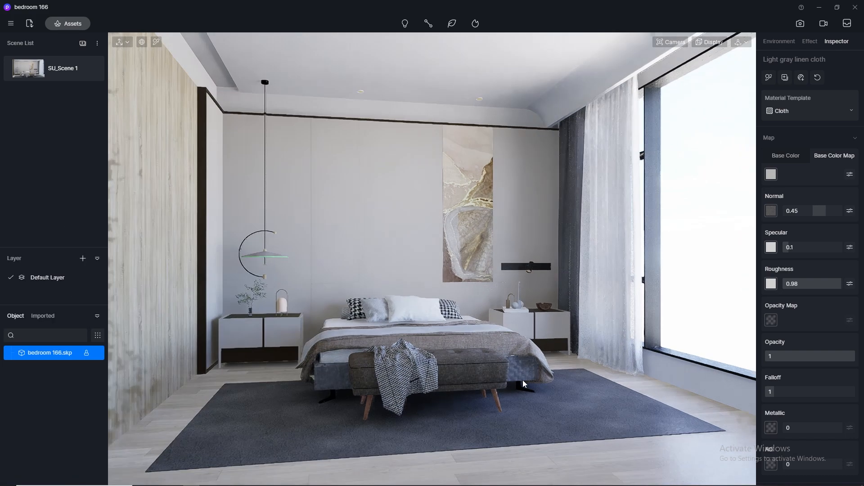
scroll(795, 402, down, 3)
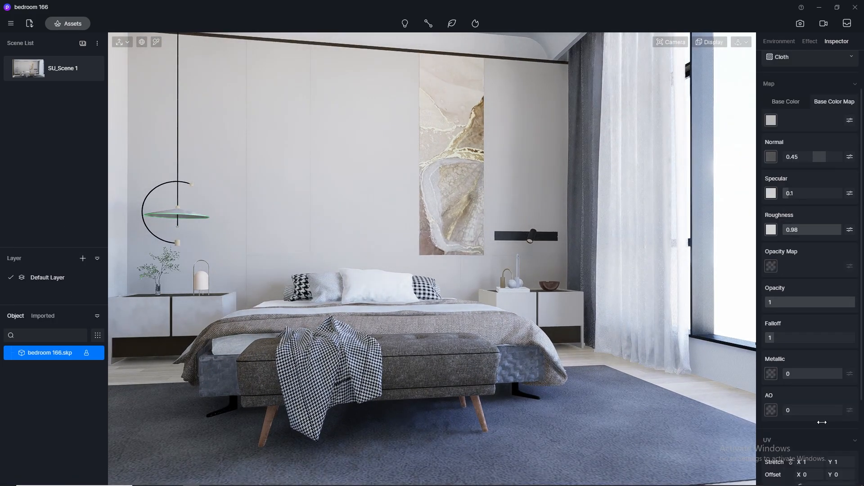
click(803, 409)
text(3)
key(Return)
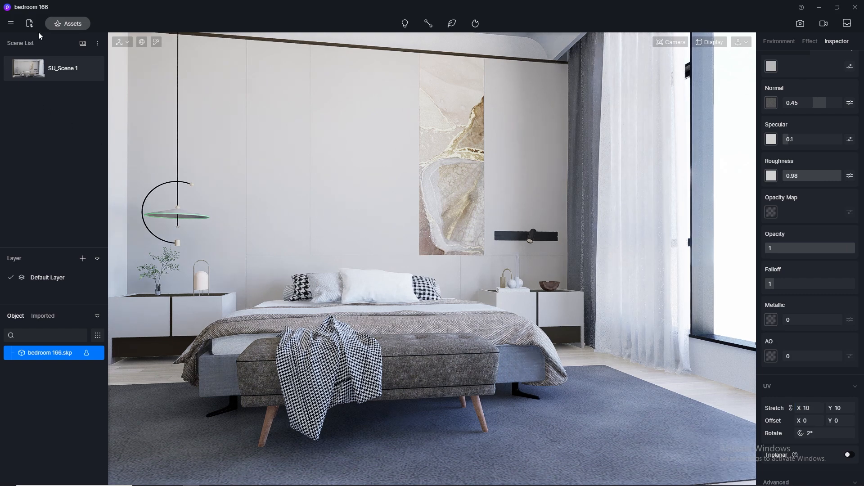
Apply the favourite material White Linen to the mattress and set its UV stretch to 30
click(67, 25)
drag(228, 135, 686, 64)
drag(696, 399, 233, 343)
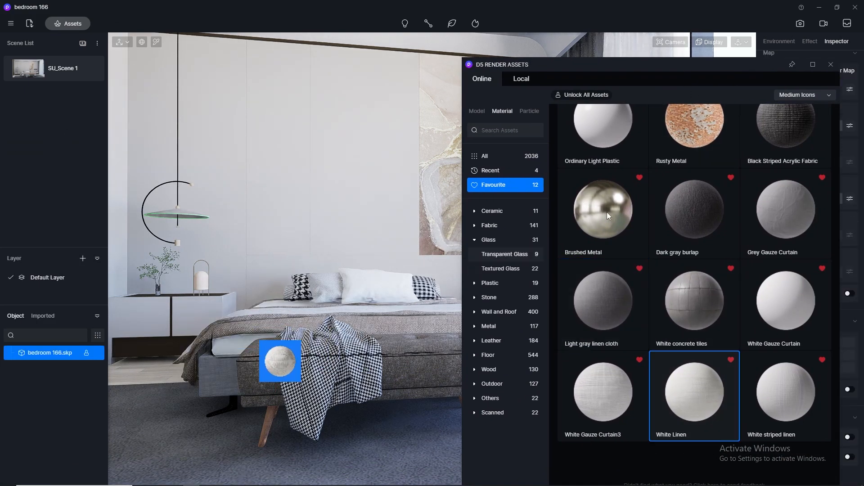
click(831, 64)
click(812, 344)
key(Return)
click(812, 344)
key(Return)
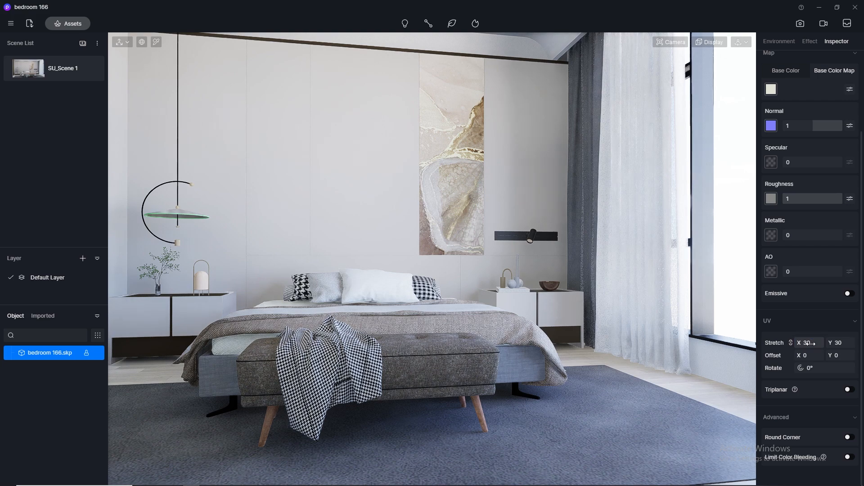
Apply the Solid Cotton and Linen material from the online Fabric assets to the brown blanket at the foot of the bed
key(i)
click(234, 134)
middle_drag(377, 250, 455, 269)
scroll(276, 355, up, 3)
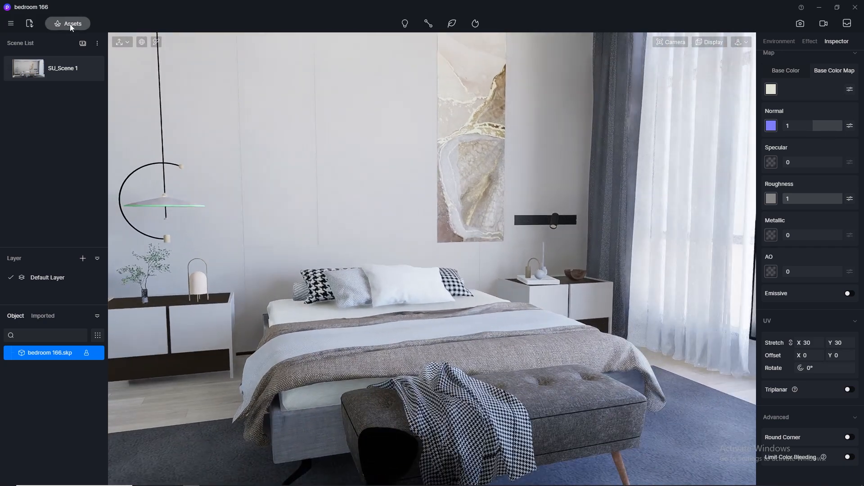
click(68, 23)
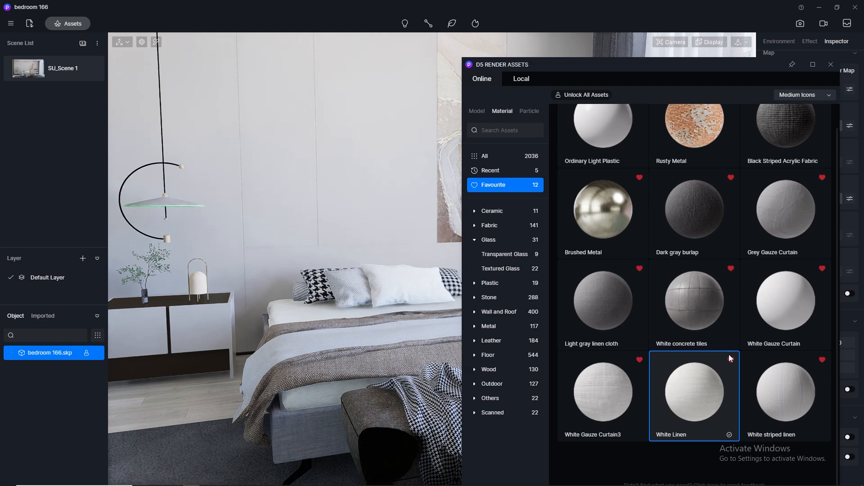
click(515, 226)
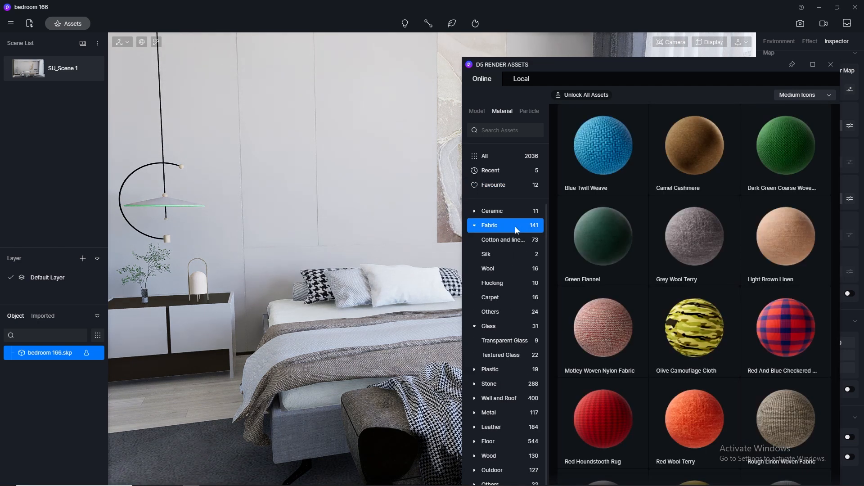
scroll(691, 317, down, 5)
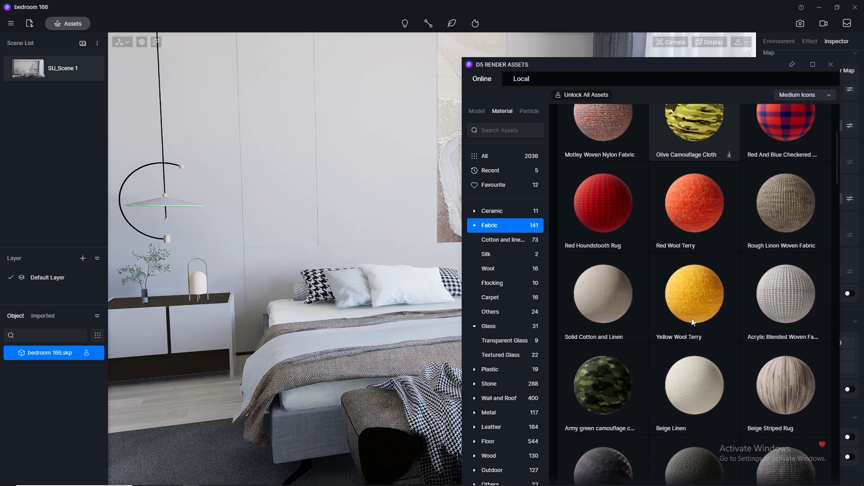
scroll(691, 318, down, 2)
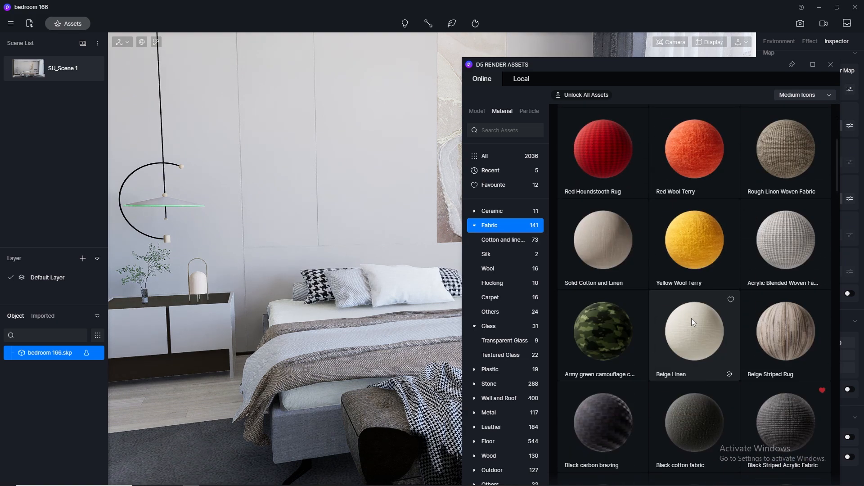
mouse_move(607, 249)
mouse_down()
mouse_move(392, 359)
mouse_move(360, 358)
mouse_up()
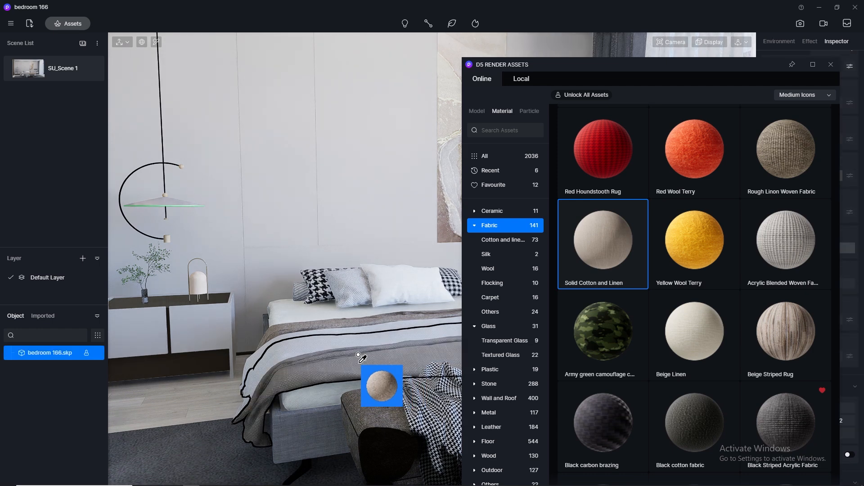
click(831, 65)
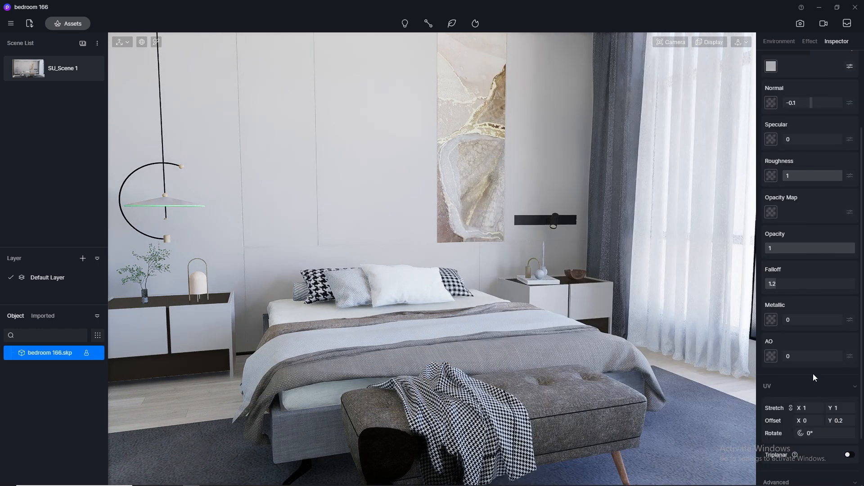
Set the UV stretch of the blanket's Solid Cotton and Linen material to 6
key(Return)
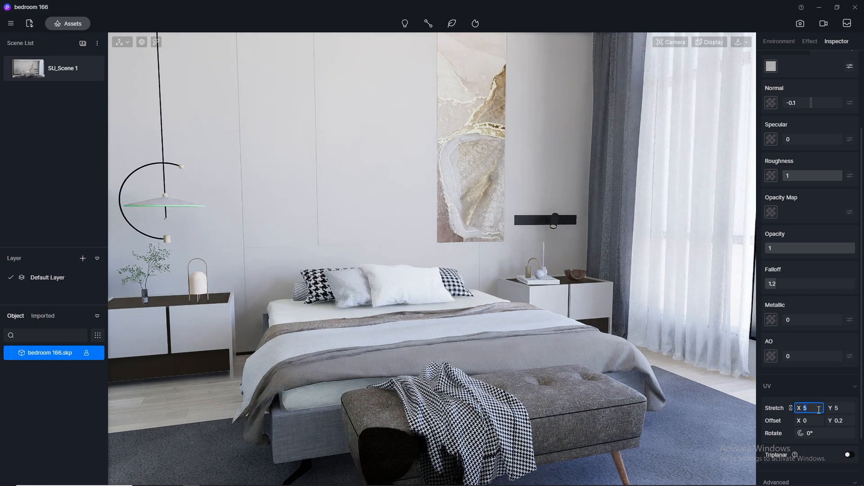
key(Return)
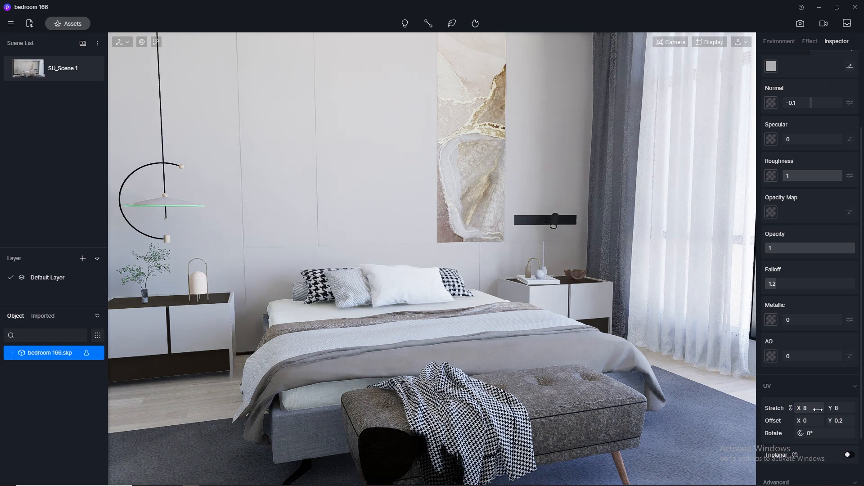
click(819, 409)
text(6)
key(Return)
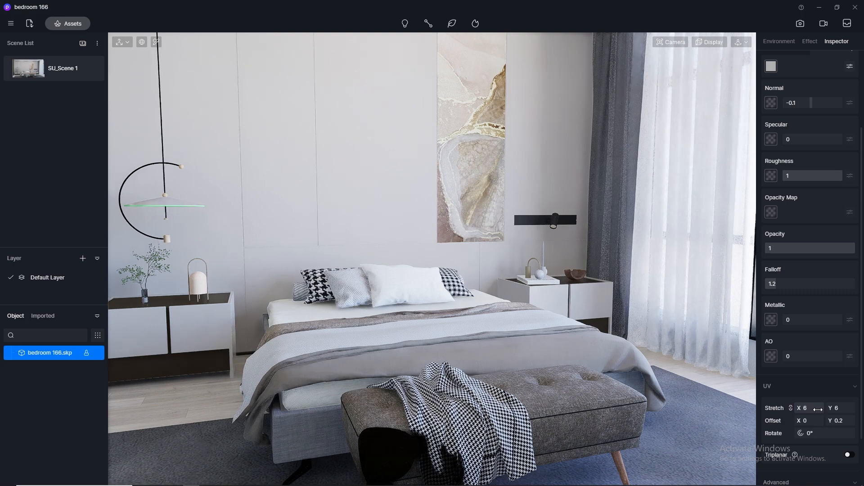
key(Return)
key(Escape)
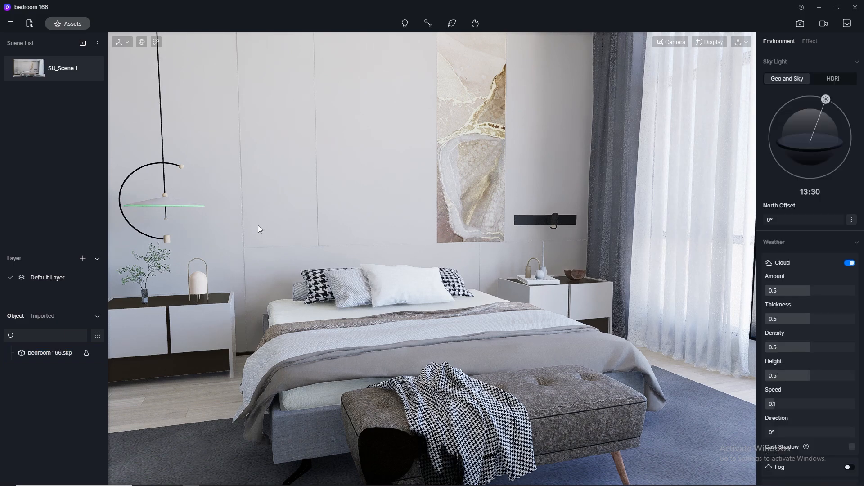
Apply Solid Cotton and Linen to the narrow brown blanket fold nearer the pillows and set its UV stretch to 5
click(67, 24)
drag(557, 266, 298, 318)
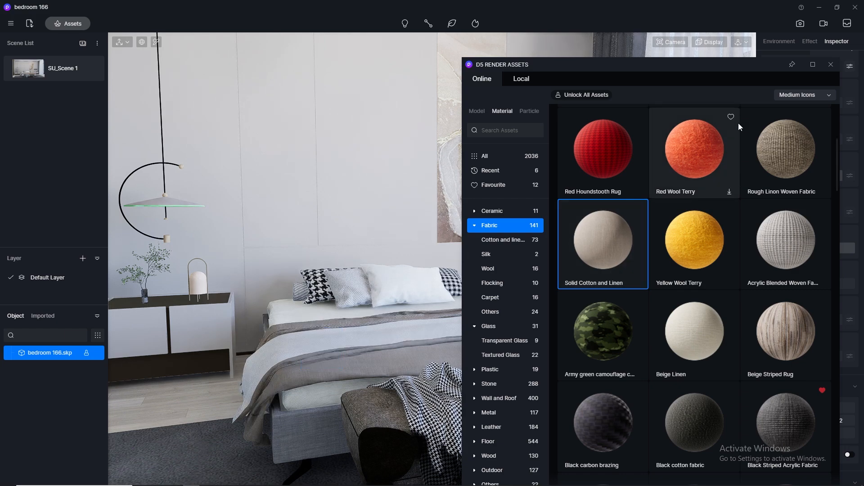
click(831, 64)
click(819, 408)
text(5)
key(Return)
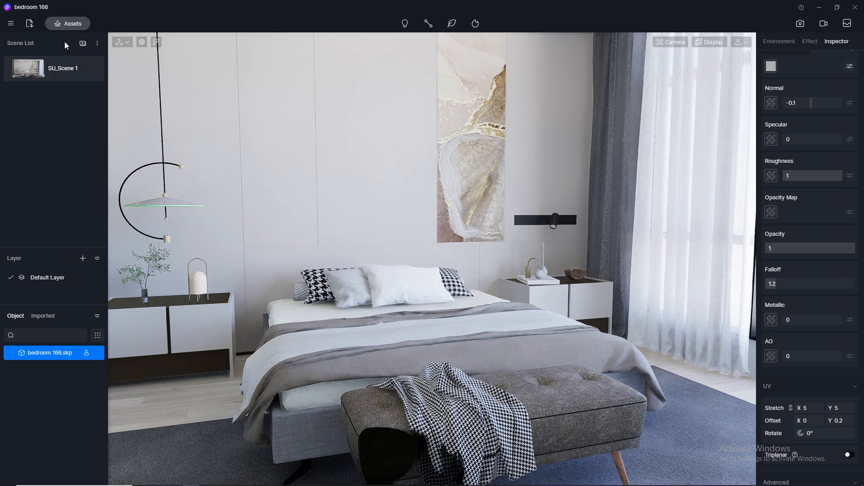
Browse the online Fabric materials for a suitable cloth for the white part of the bedding
click(67, 24)
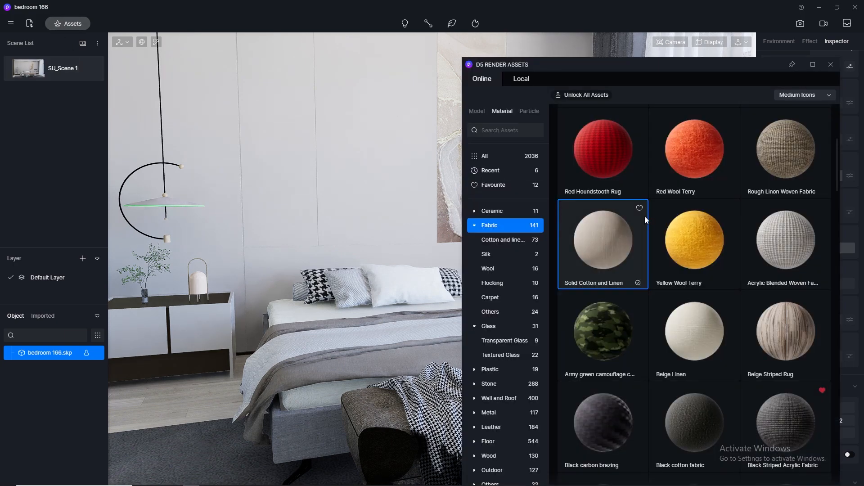
scroll(696, 253, up, 4)
scroll(696, 253, down, 6)
scroll(696, 253, down, 2)
scroll(696, 253, up, 6)
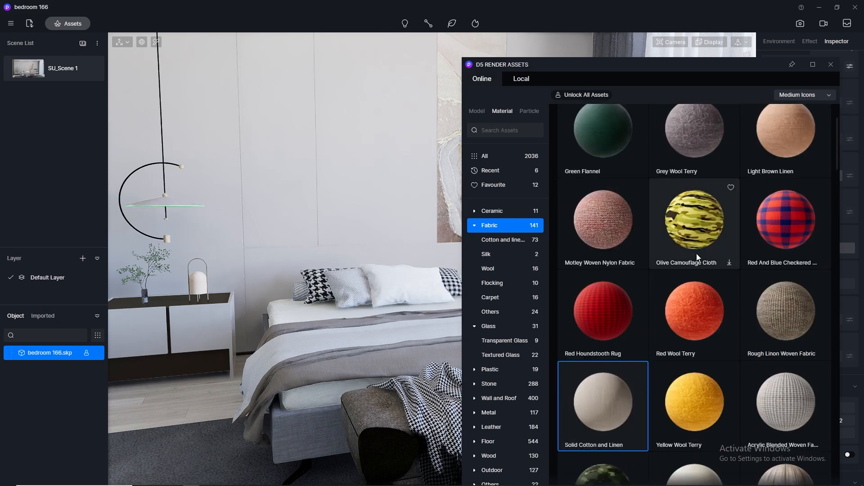
scroll(696, 253, up, 1)
scroll(696, 253, down, 15)
scroll(696, 253, down, 13)
scroll(696, 253, down, 3)
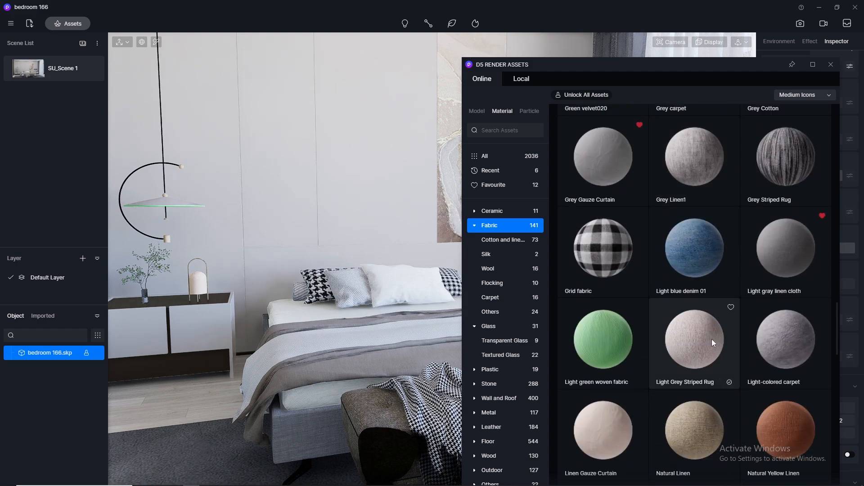
scroll(712, 342, down, 3)
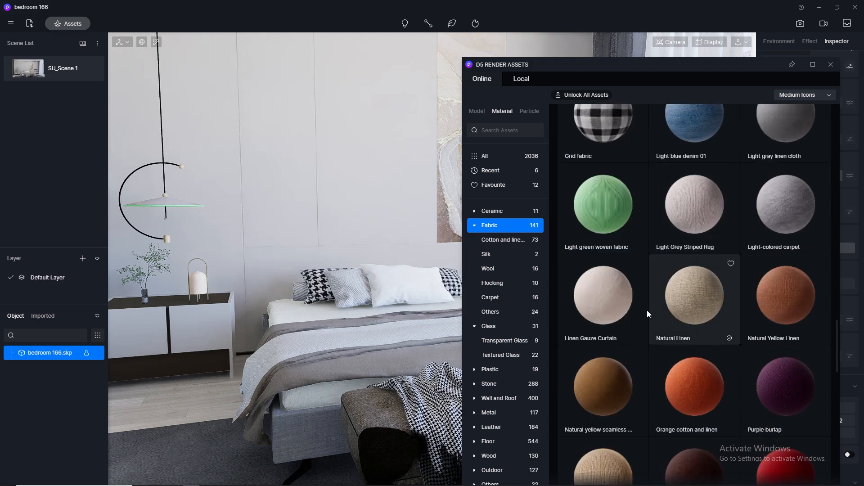
Apply the favourite material White Linen to the white duvet band between the grey blanket folds
click(504, 184)
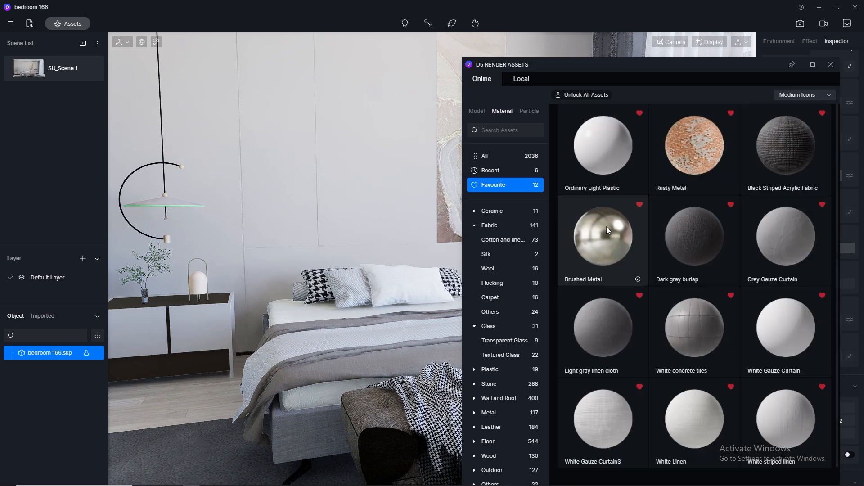
drag(688, 399, 343, 329)
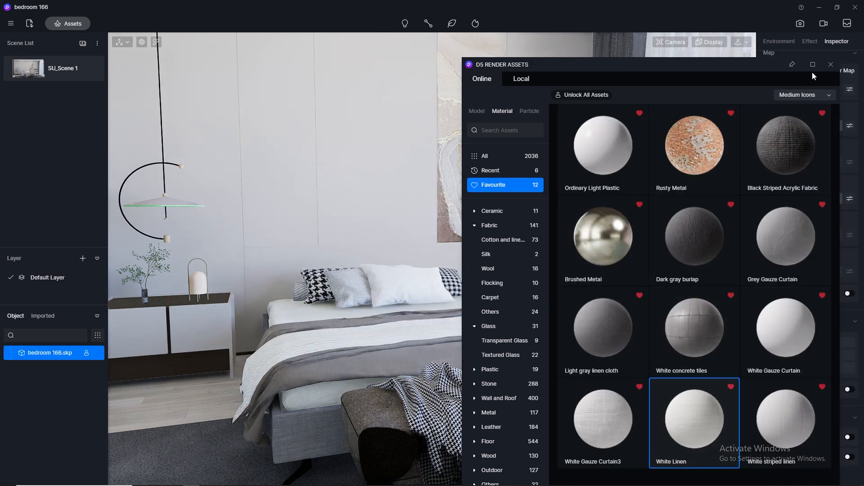
click(830, 66)
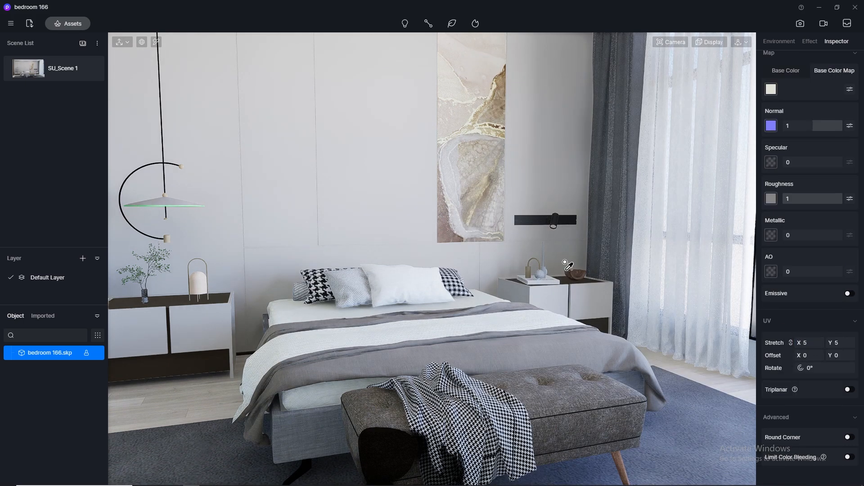
Apply the same White Linen material to the large white pillow and set its UV stretch to 200
click(417, 279)
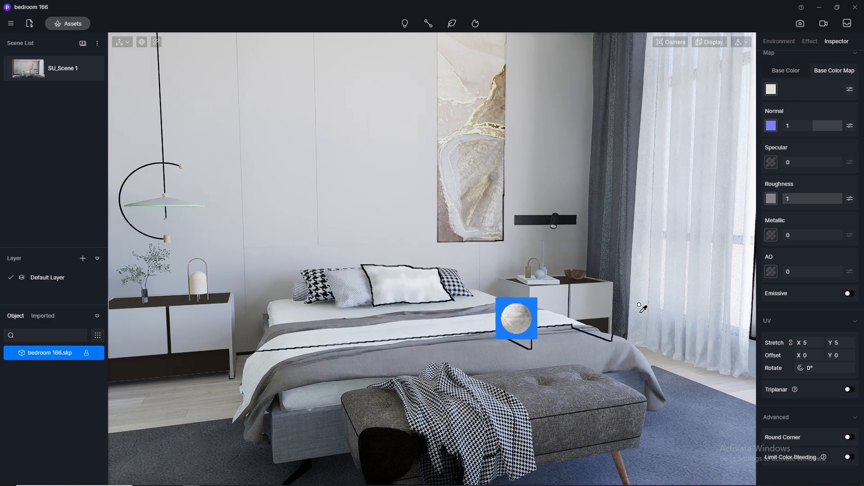
click(806, 341)
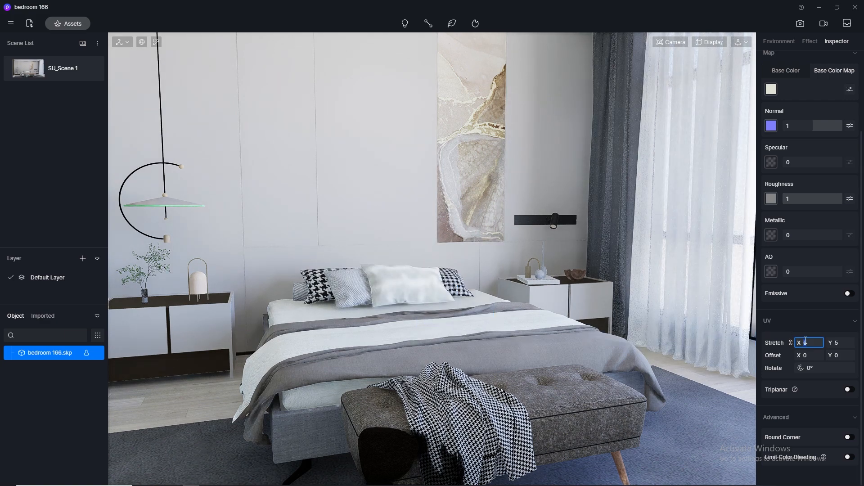
text(100)
key(Return)
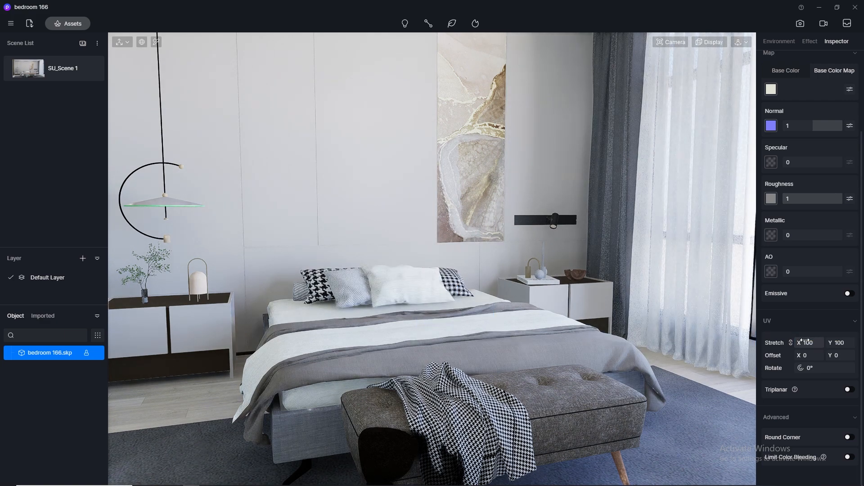
text(200)
key(Return)
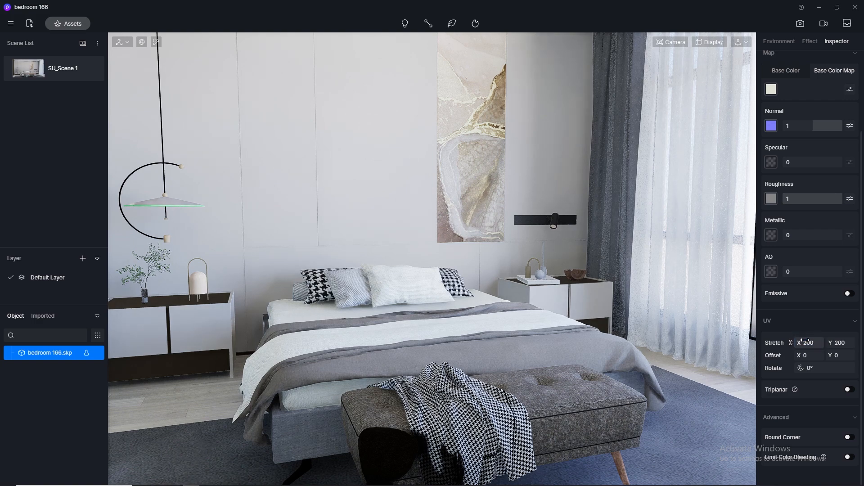
Apply the online Fabric material Grid fabric to the patterned pillow behind the large white pillow, on the window side of the bed
scroll(423, 279, down, 3)
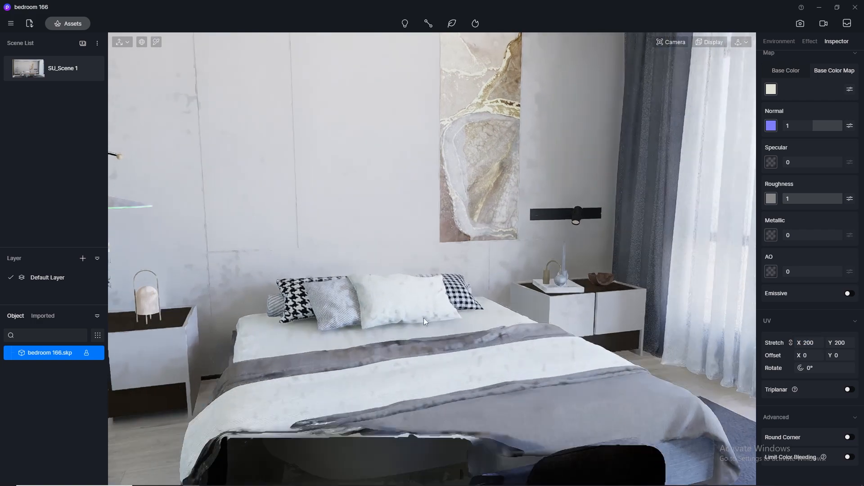
click(67, 20)
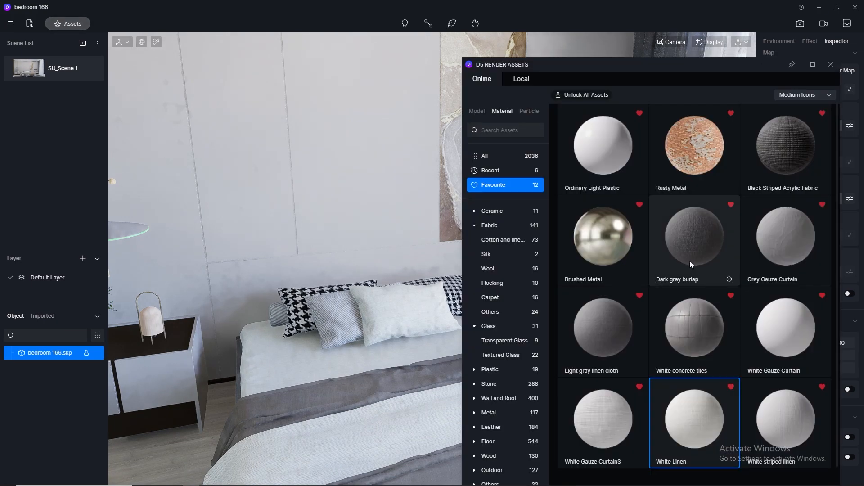
scroll(687, 377, down, 1)
click(508, 226)
scroll(753, 277, down, 5)
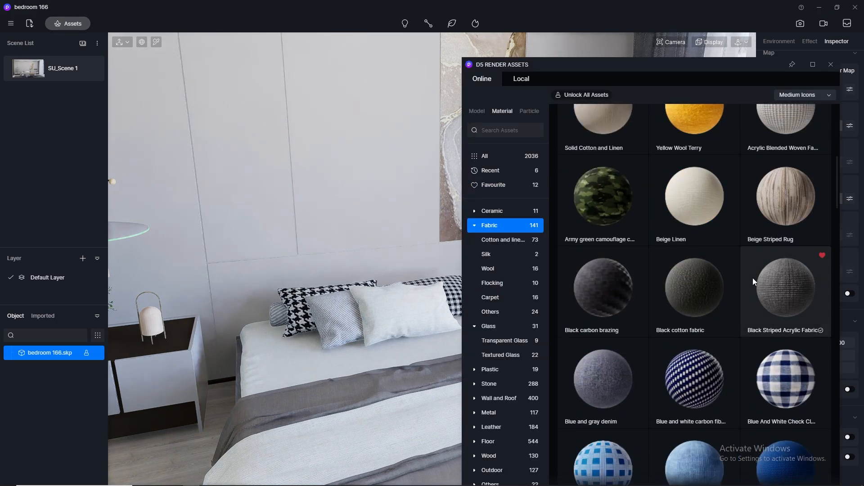
scroll(732, 327, down, 5)
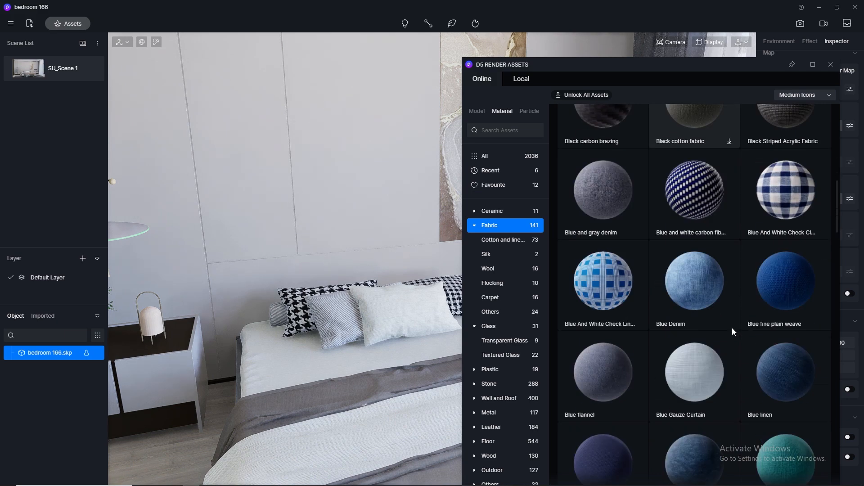
scroll(699, 252, down, 8)
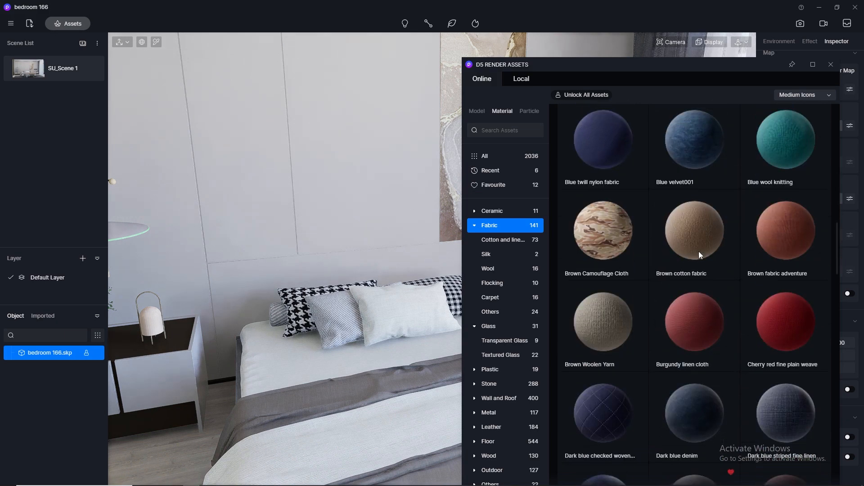
scroll(699, 254, down, 3)
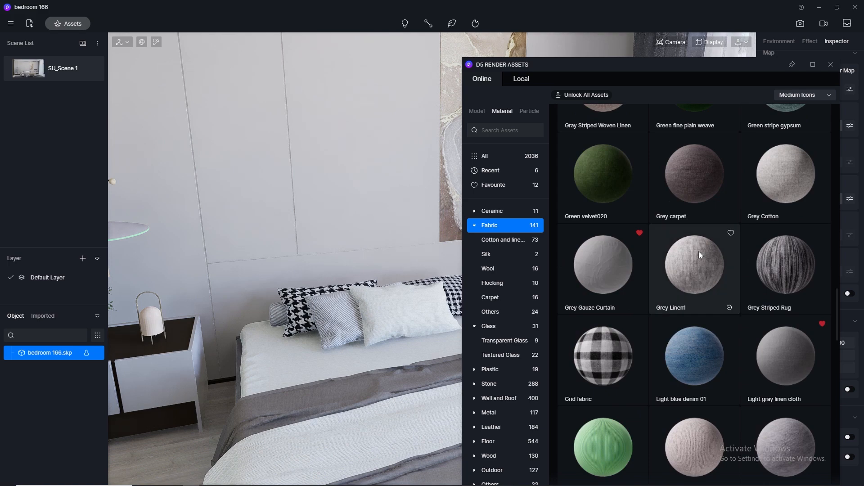
scroll(699, 251, down, 2)
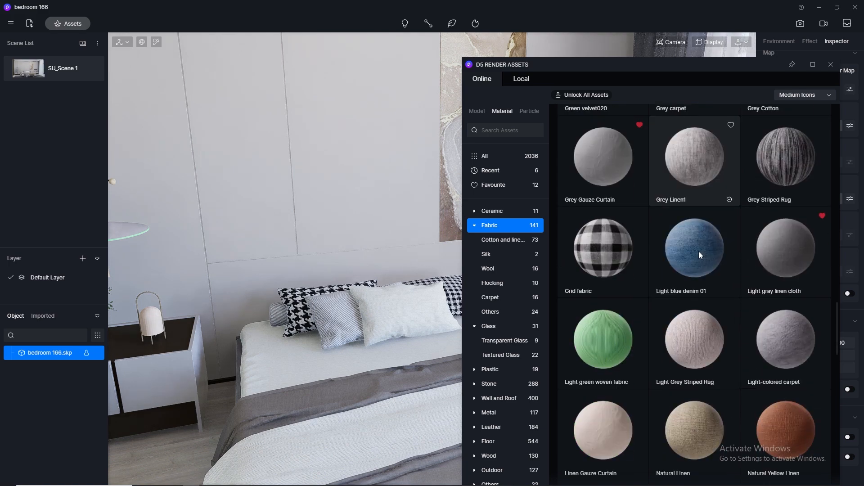
drag(601, 258, 450, 282)
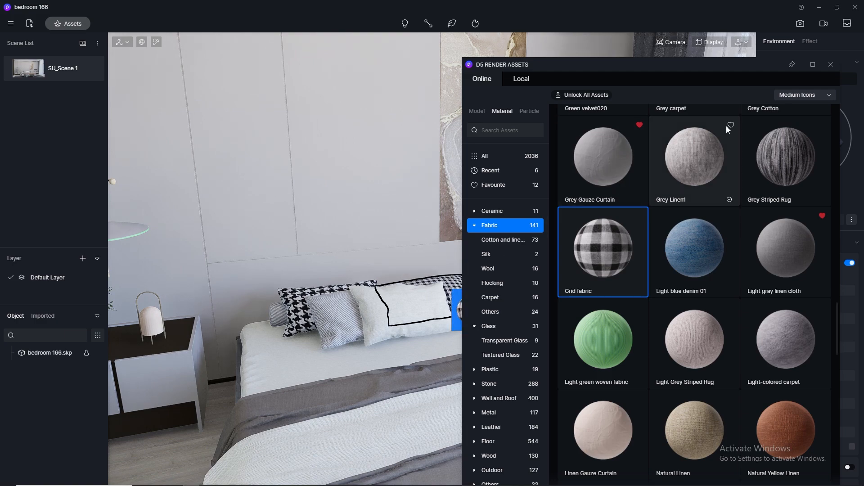
click(831, 64)
Set the Grid fabric's UV stretch on the window-side pillow to 150, after trying 100 and 200
click(811, 344)
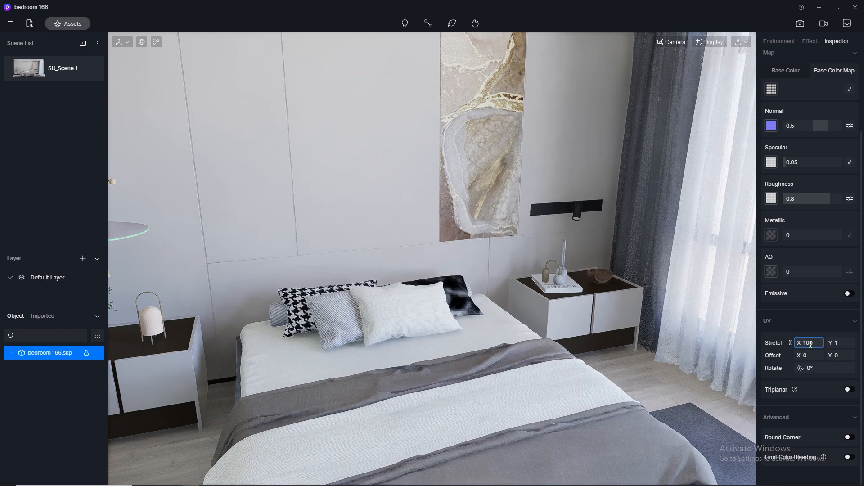
key(Return)
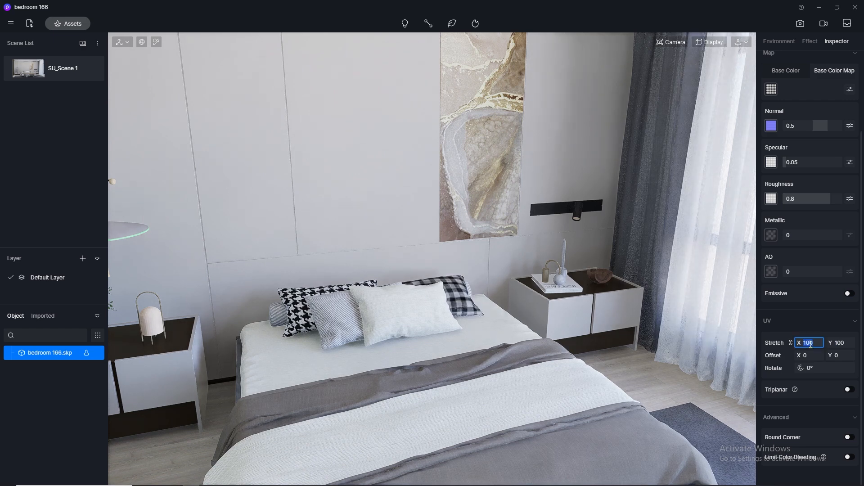
click(811, 344)
text(200)
key(Return)
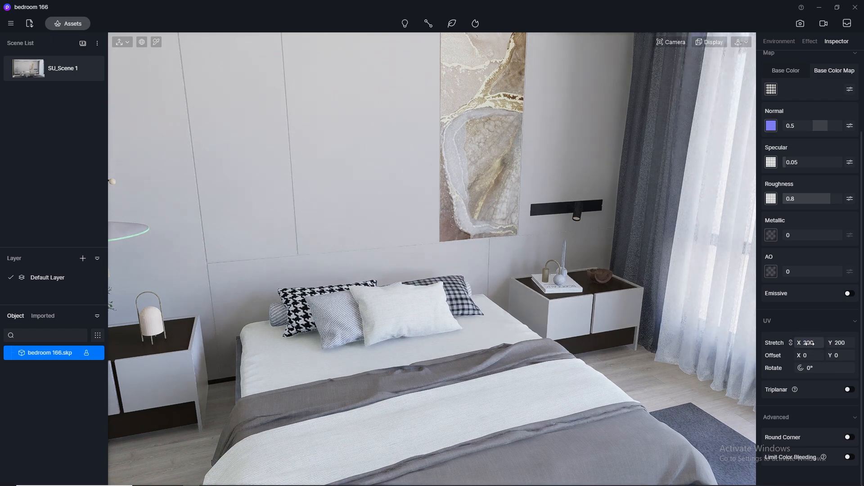
click(811, 343)
text(150)
key(Return)
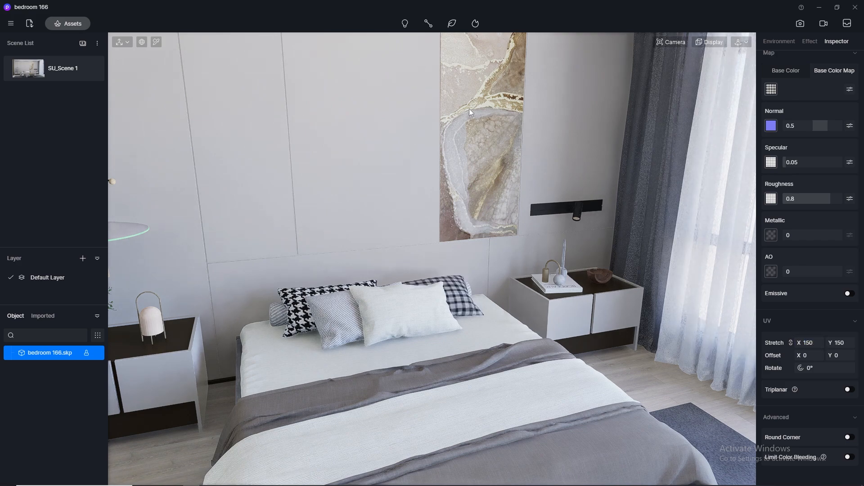
Apply Grid fabric to the black-and-white houndstooth pillow on the lamp side of the bed and set its UV stretch to 200
click(67, 23)
drag(603, 250, 270, 337)
click(831, 65)
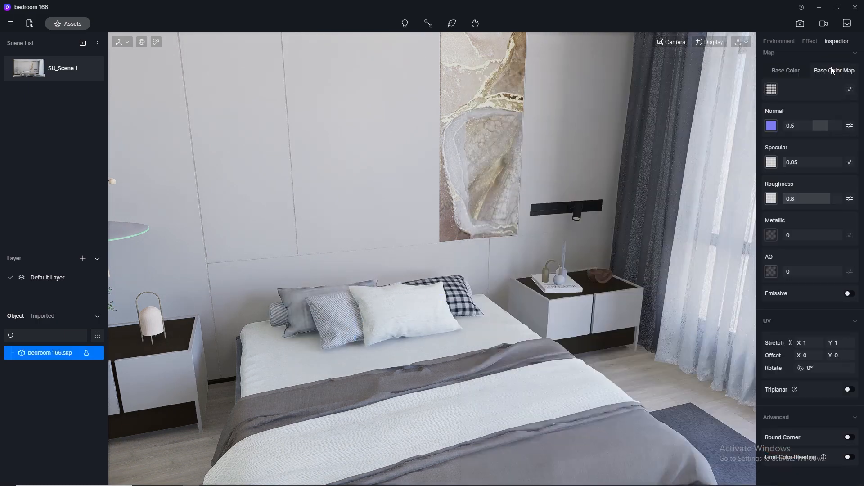
text(50)
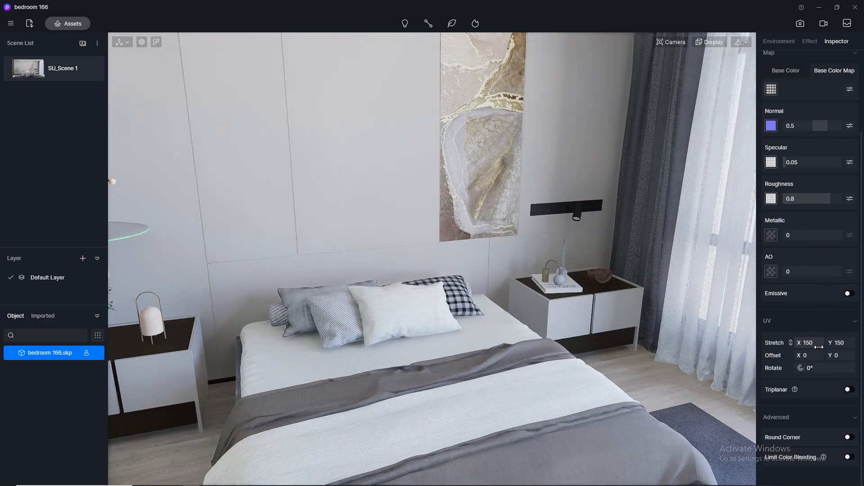
key(Return)
click(819, 347)
text(20)
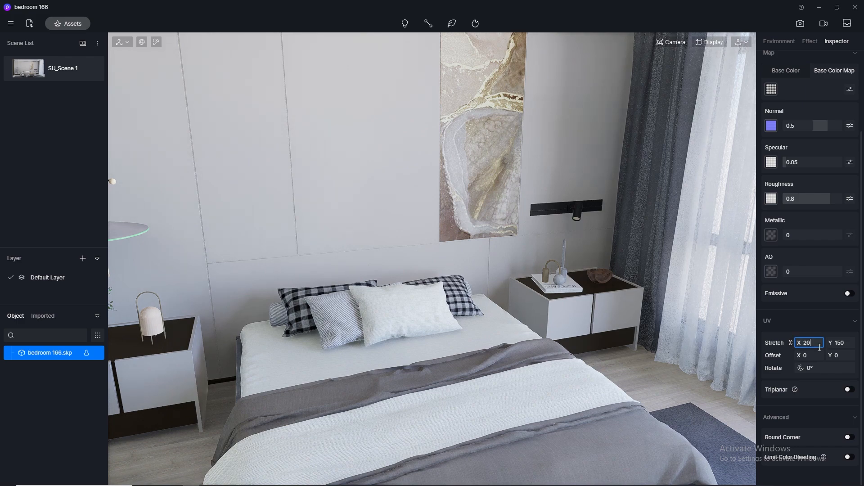
text(0)
key(Return)
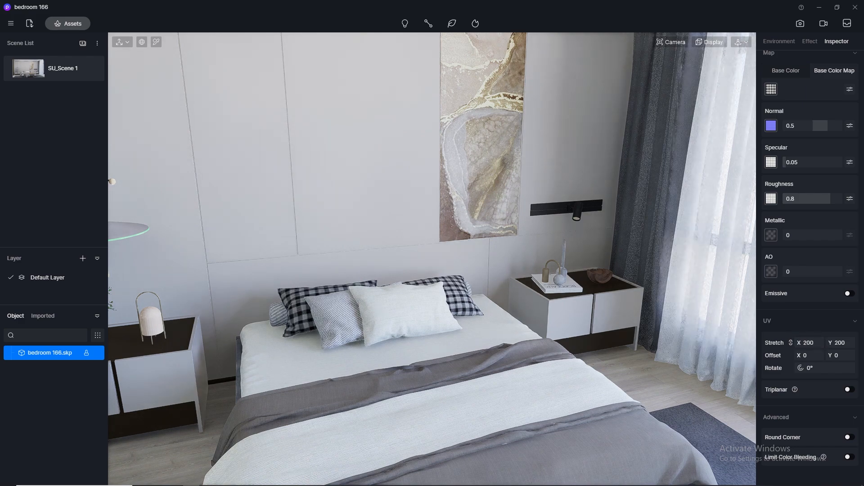
Apply the Fabric material Blue flannel to the small finely patterned grey pillow beside the large white pillow
click(61, 27)
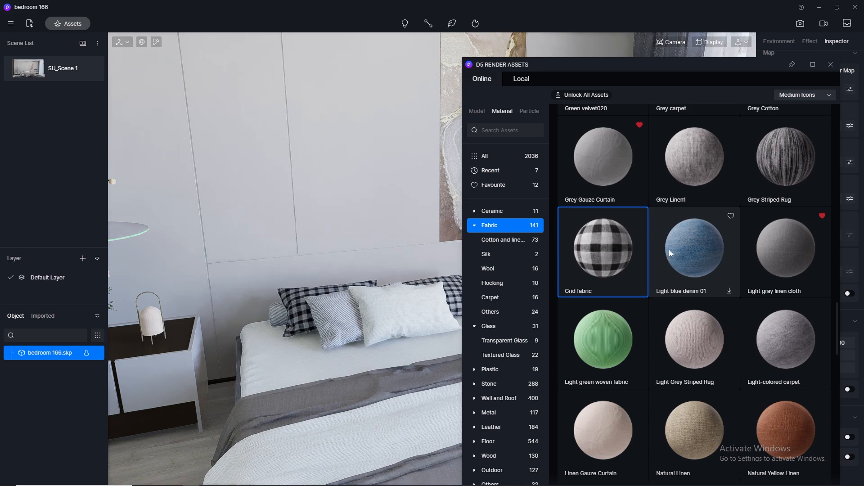
scroll(684, 262, down, 4)
scroll(800, 294, down, 2)
scroll(796, 298, down, 8)
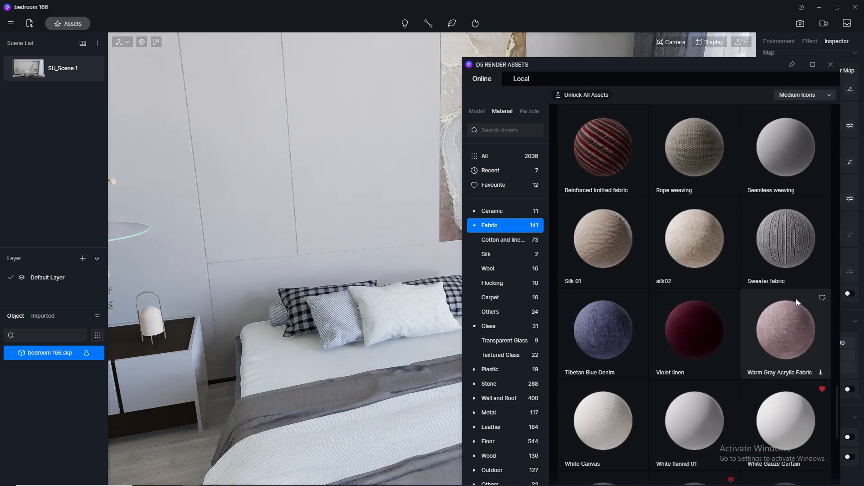
scroll(797, 303, up, 14)
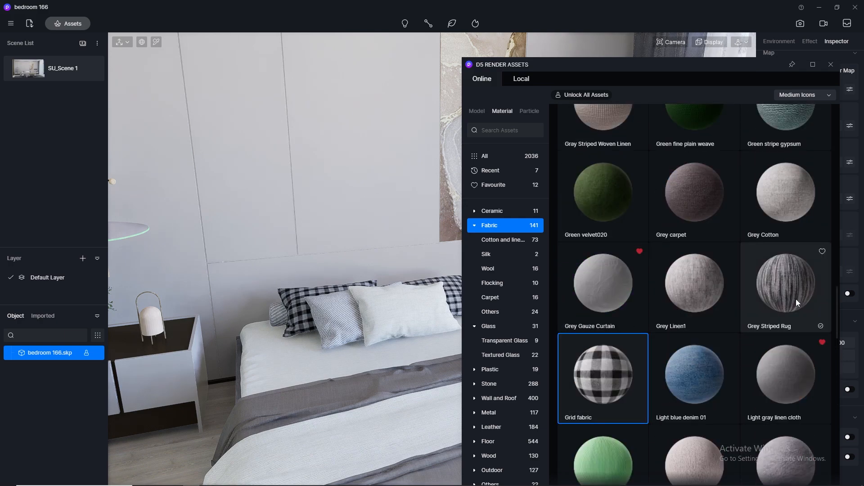
scroll(698, 365, up, 3)
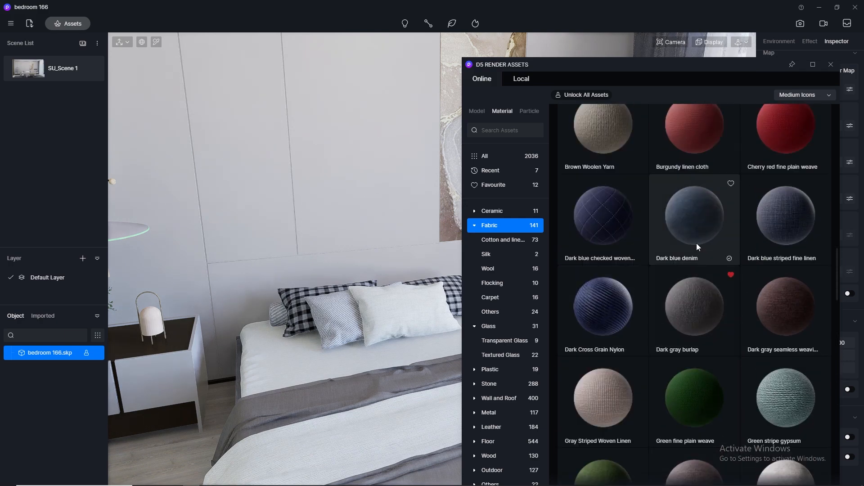
scroll(702, 239, up, 4)
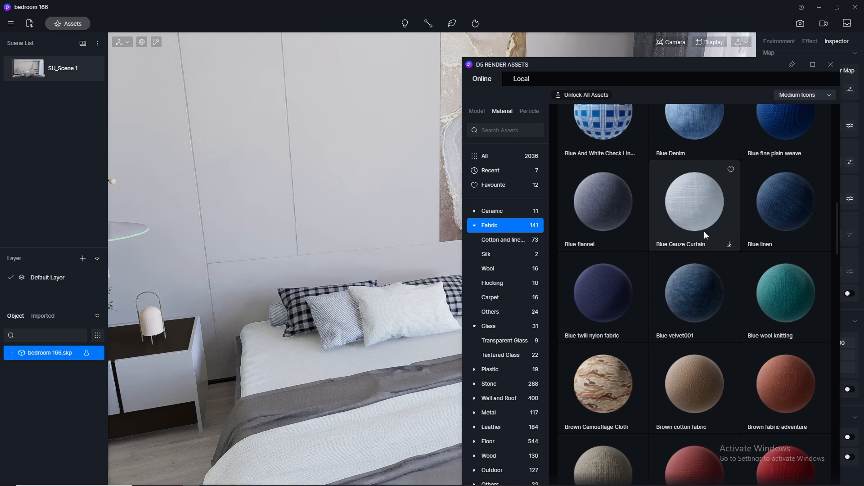
drag(607, 212, 347, 319)
click(831, 64)
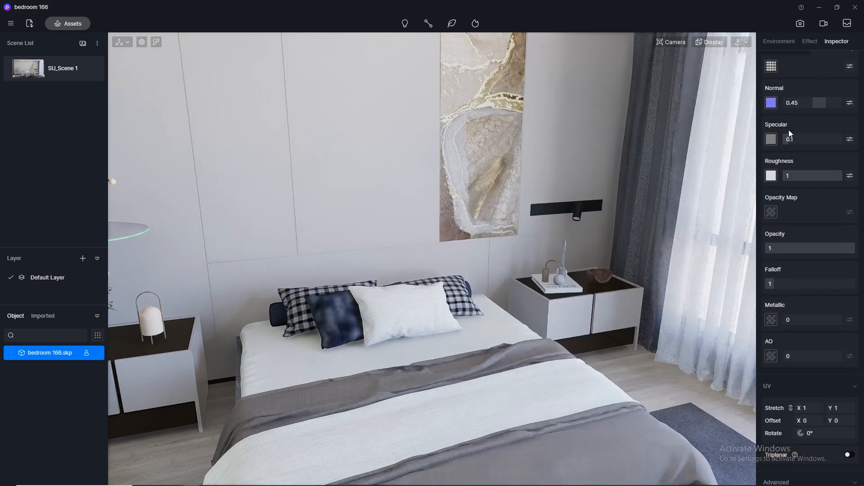
Set the Blue flannel's UV stretch to 30 and deselect the pillow material
click(814, 409)
text(3)
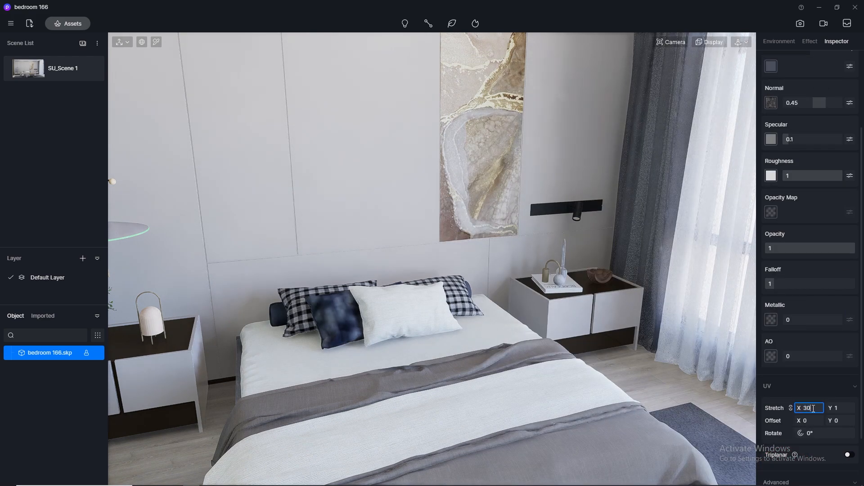
text(0)
key(Return)
key(Return)
key(Escape)
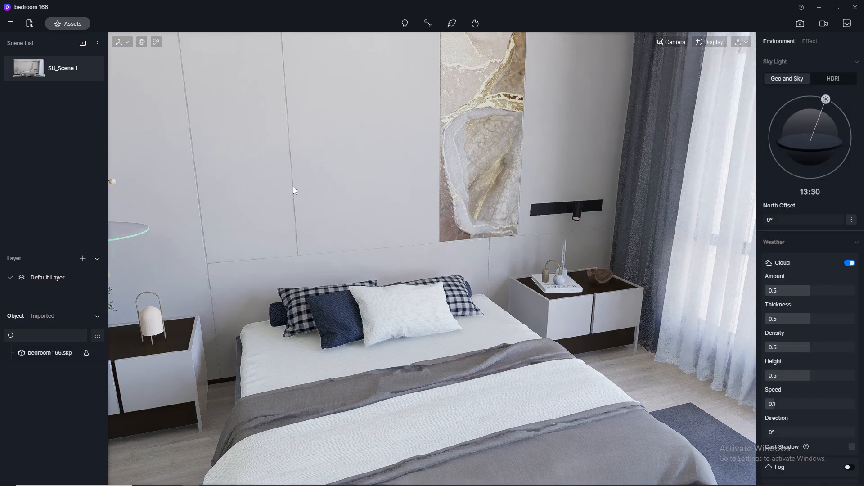
Return to the saved SU_Scene 1 view and disable the Channels option in the image render settings
click(29, 77)
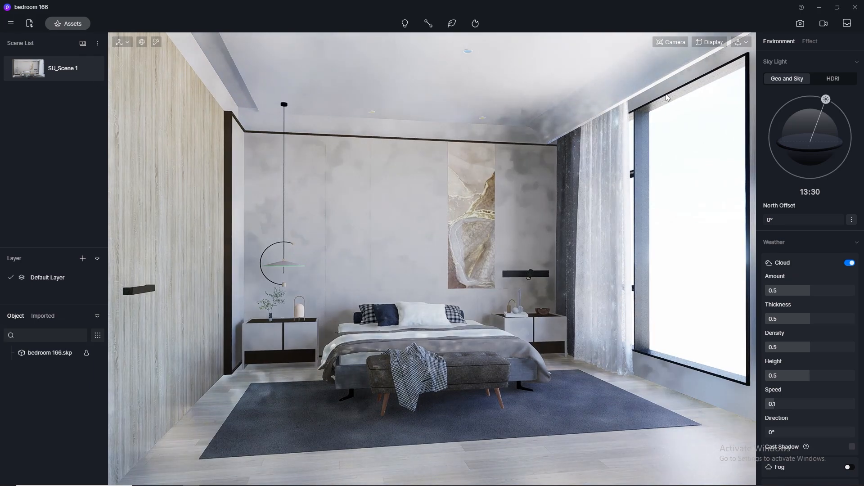
click(801, 24)
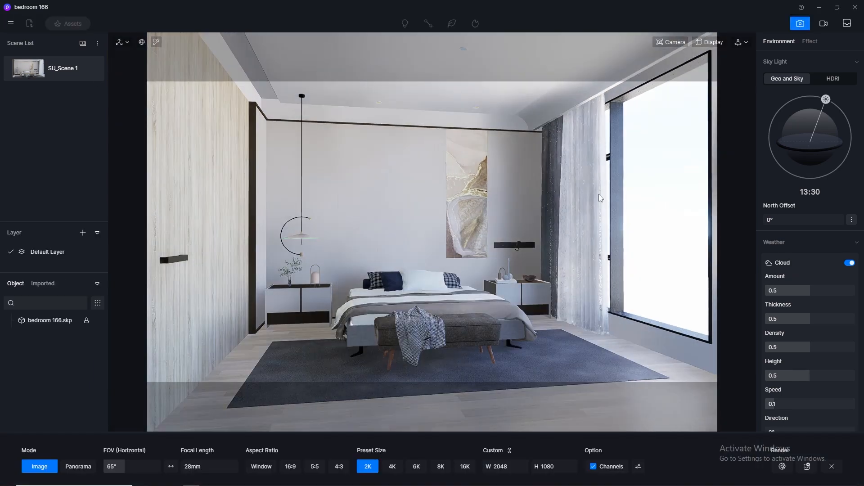
click(593, 466)
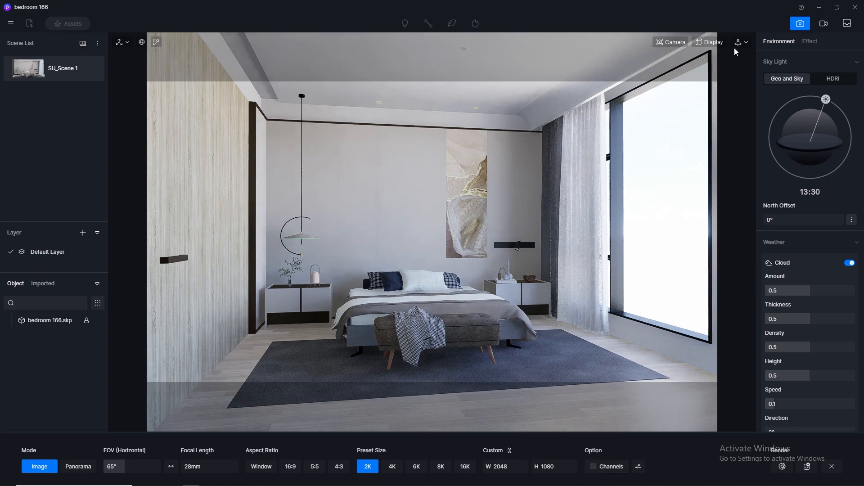
Look through the Carpet and Fabric materials and try to apply Black Striped Acrylic Fabric to the rug under the bed
click(67, 24)
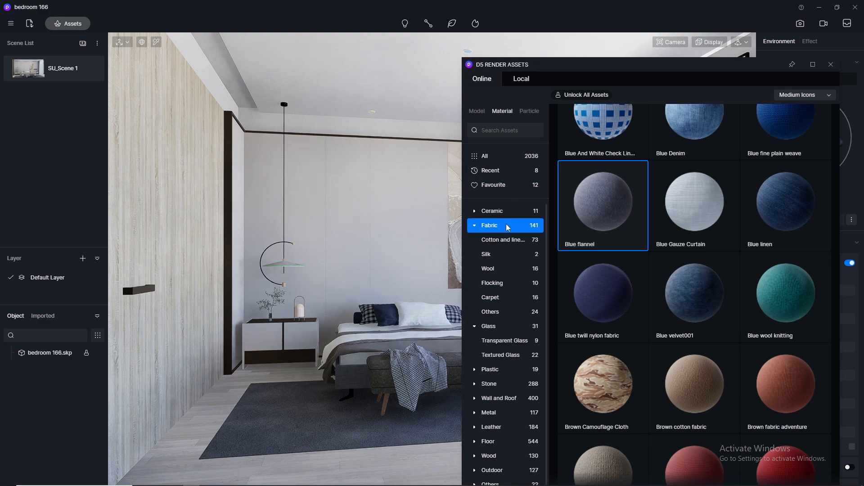
click(501, 299)
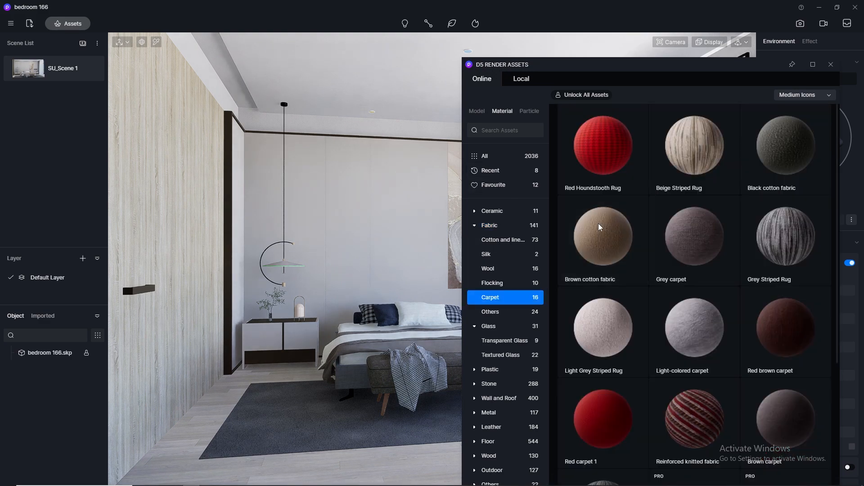
scroll(643, 284, down, 4)
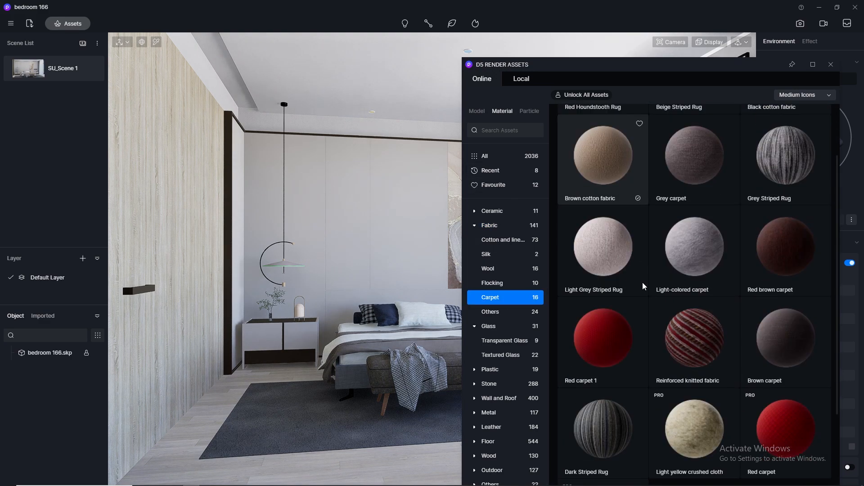
scroll(639, 279, up, 4)
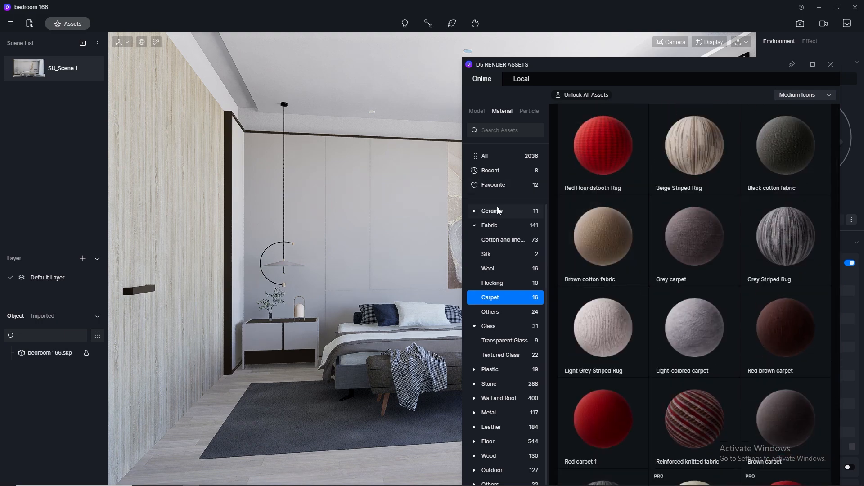
click(496, 226)
scroll(768, 250, down, 8)
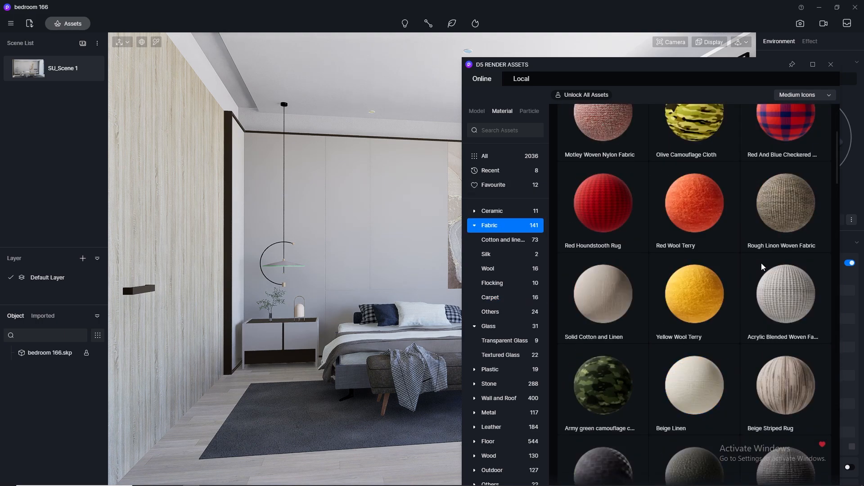
scroll(763, 266, down, 2)
drag(773, 231, 297, 455)
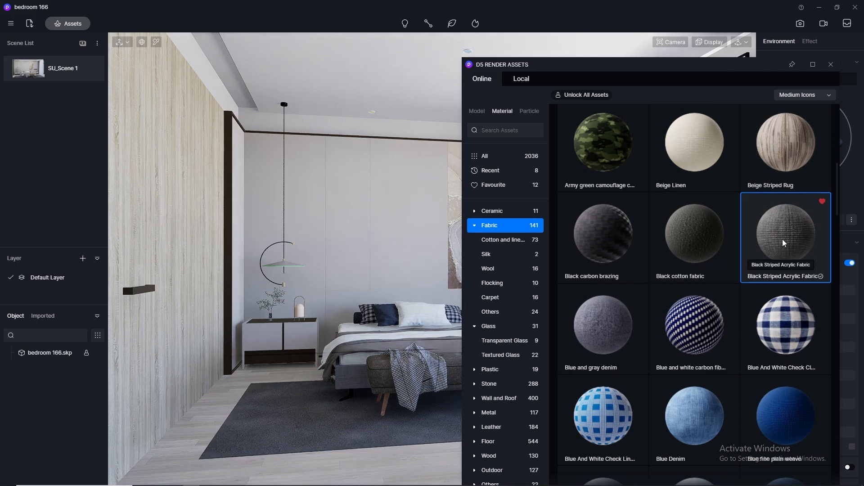
Apply the Fabric material Dark gray burlap to the rug under the bed
scroll(780, 244, down, 14)
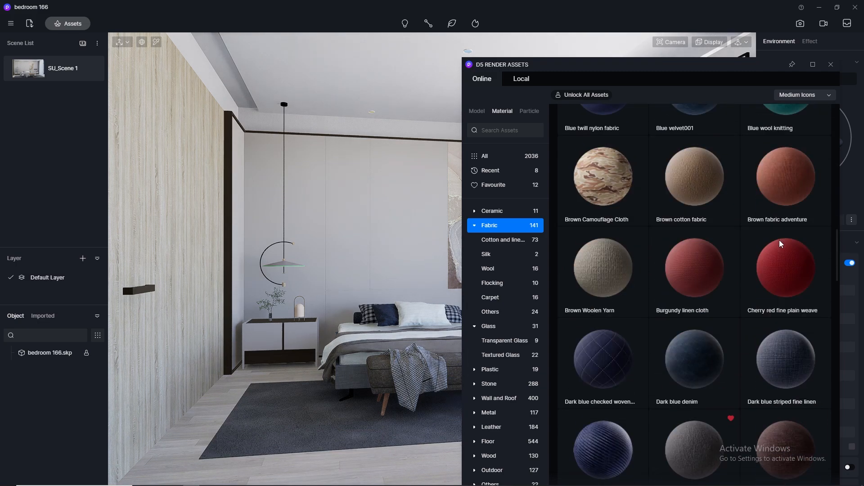
drag(696, 297, 313, 396)
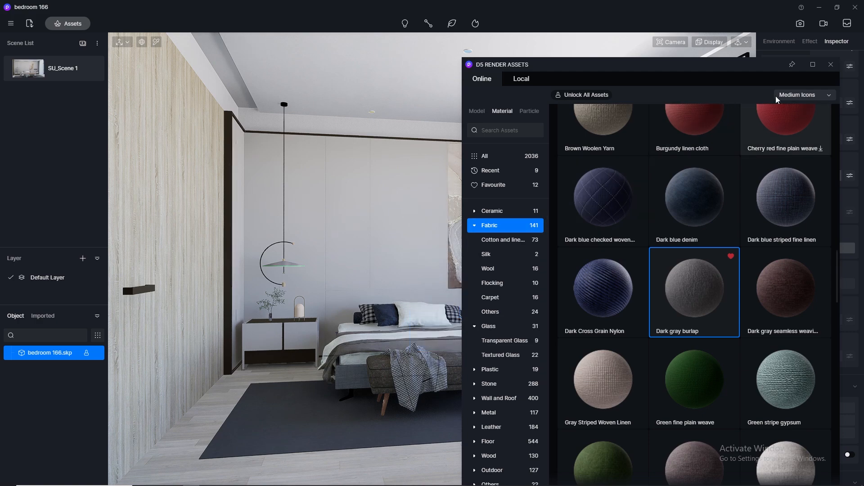
Try UV stretch values of 0.5 and 0.1 on the rug's burlap material, and settle on 0.3
click(831, 64)
click(812, 405)
text(0.5)
key(Return)
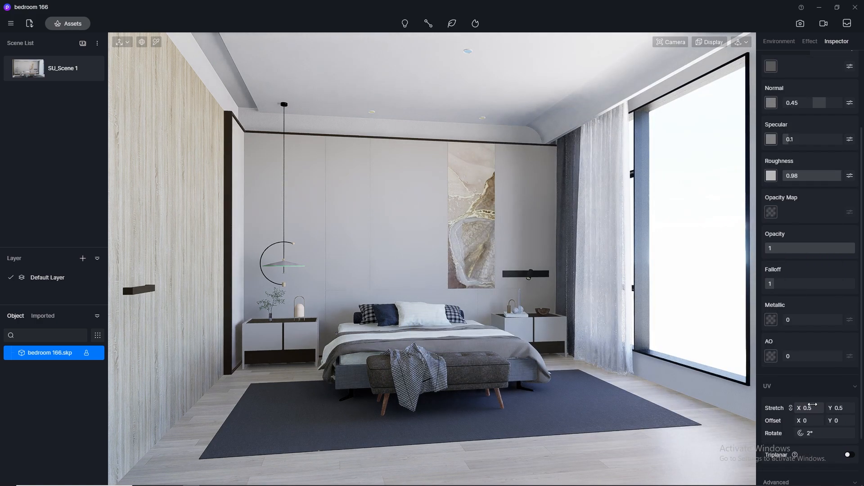
click(812, 405)
text(0.1)
key(Return)
click(813, 404)
text(0.3)
key(Return)
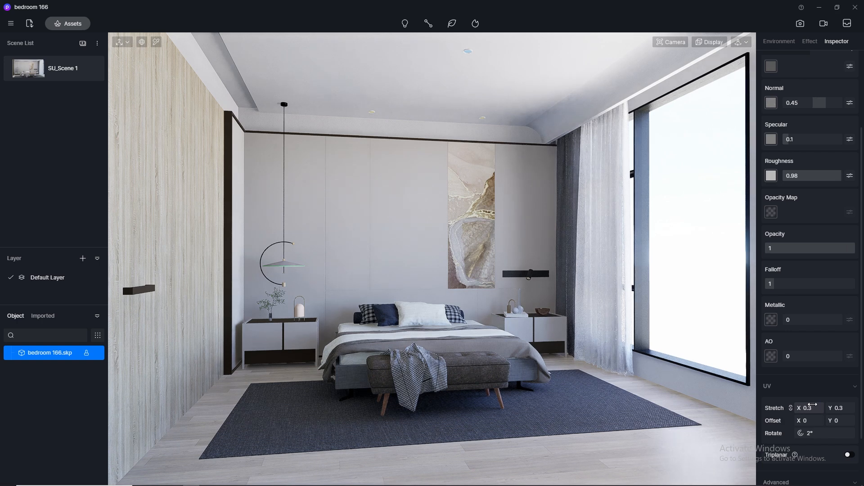
Open the image render settings and switch the environment's sky light from Geo and Sky to HDRI
click(799, 24)
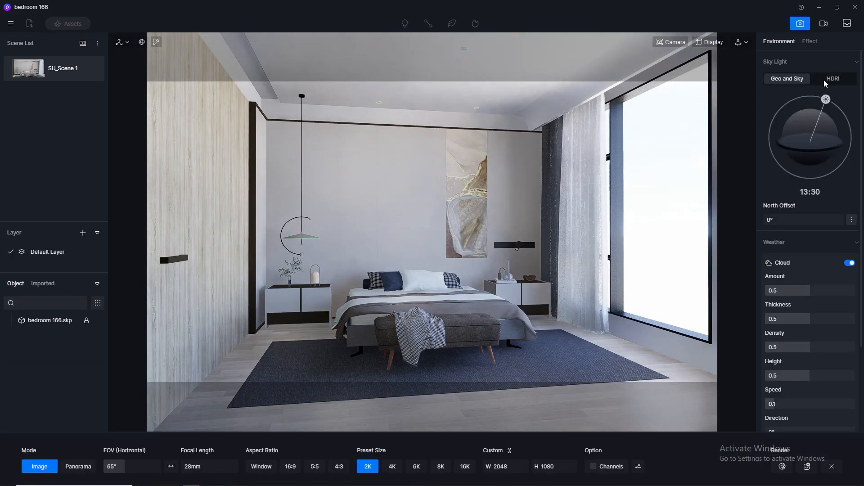
click(826, 80)
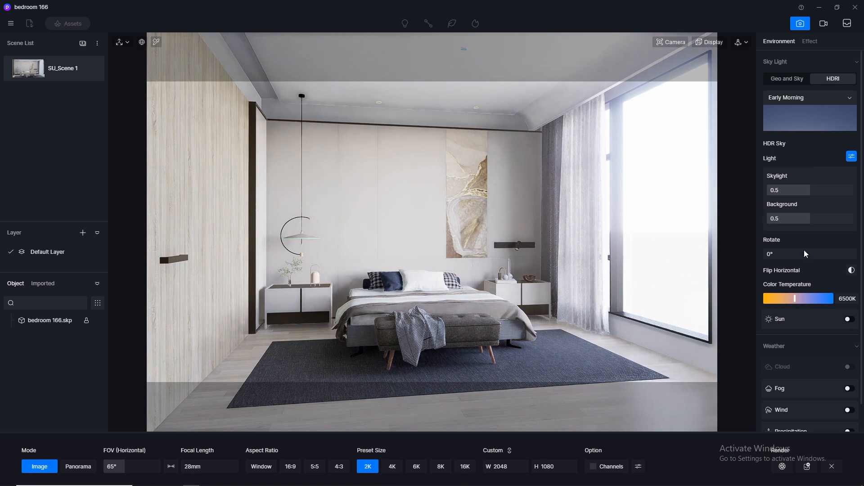
click(853, 158)
click(847, 158)
scroll(792, 288, down, 2)
scroll(793, 287, up, 2)
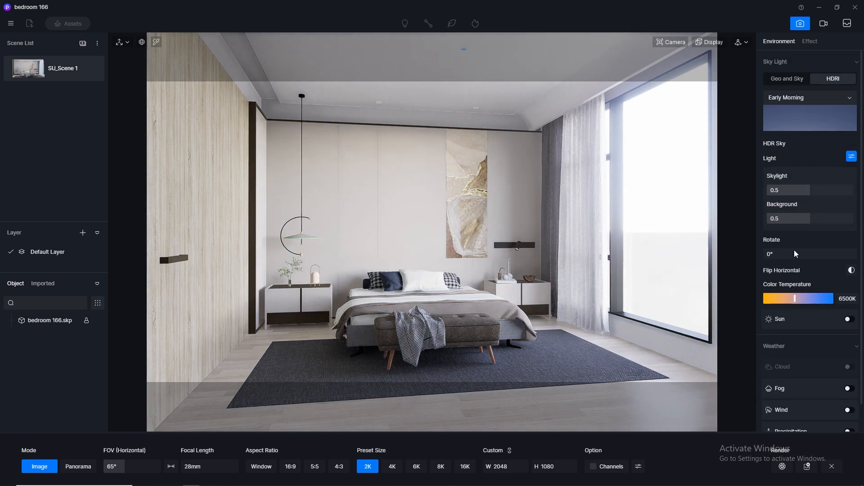
Choose the custom HDR map btrr 8000×4000 as the HDRI sky
click(806, 99)
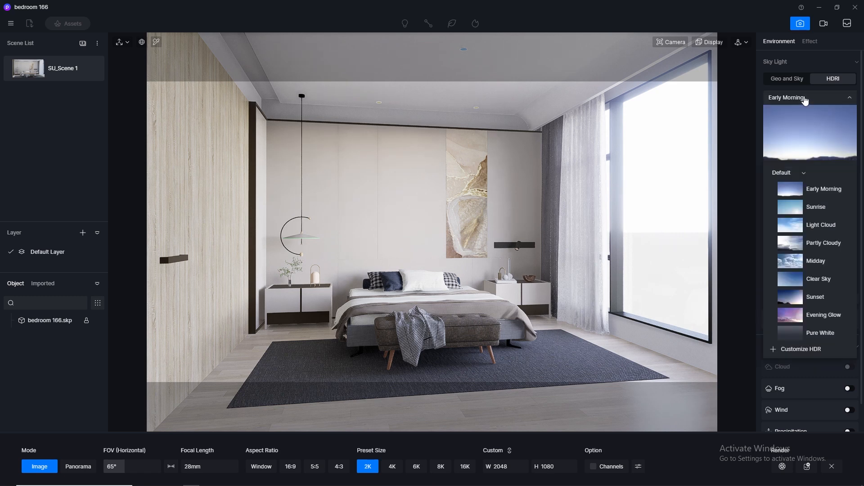
click(800, 174)
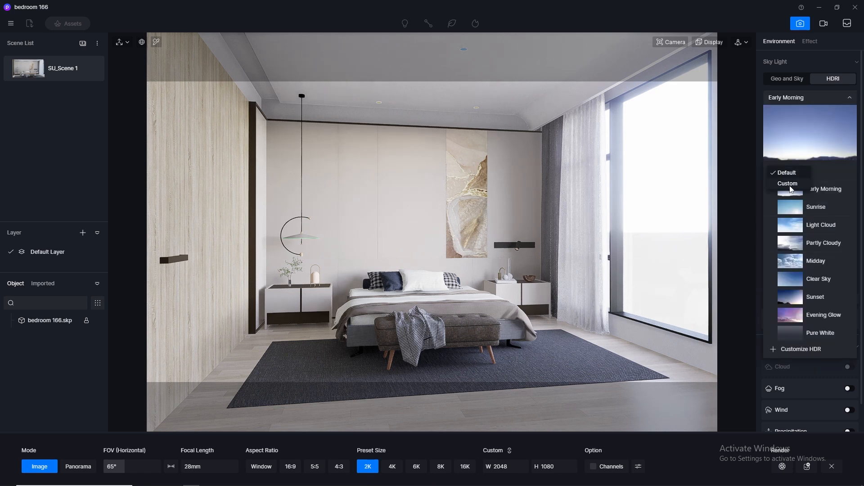
click(791, 184)
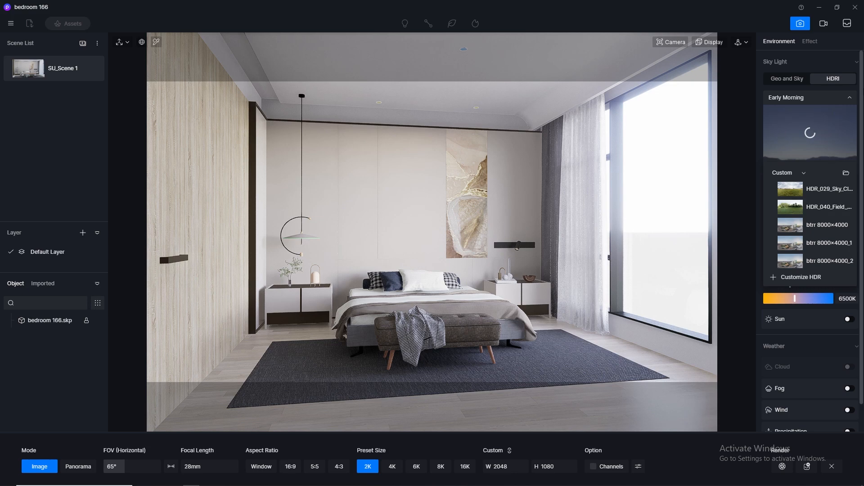
click(850, 99)
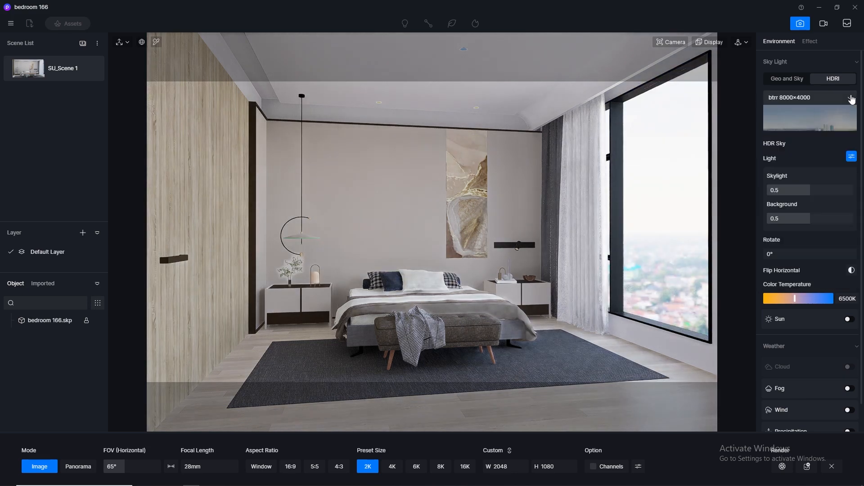
Try an HDRI skylight strength of 0.1 and settle on 0.3
click(799, 190)
text(0.1)
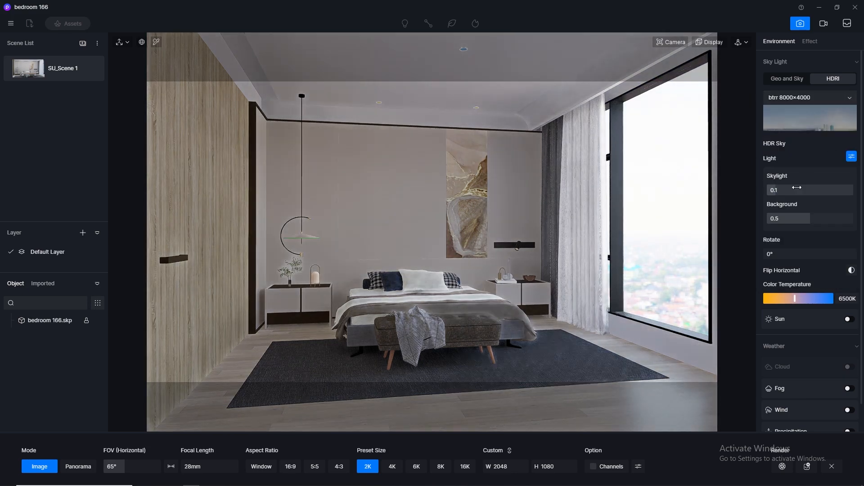
key(Return)
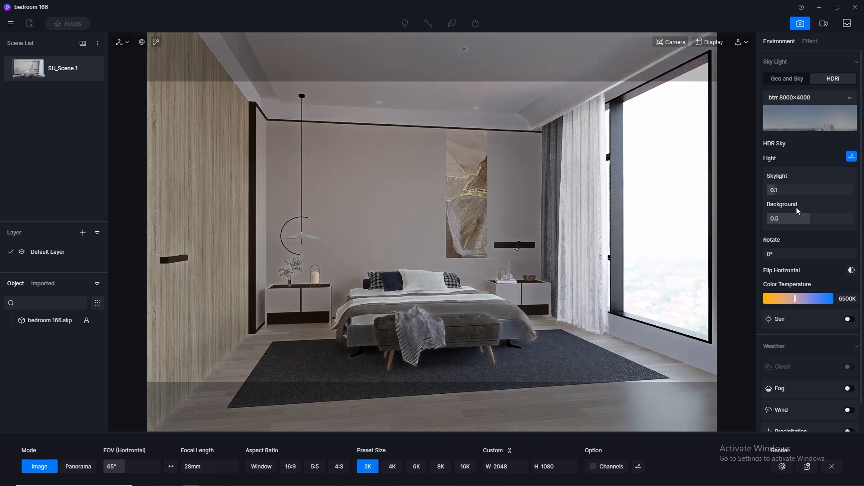
click(800, 194)
text(0.3)
key(Return)
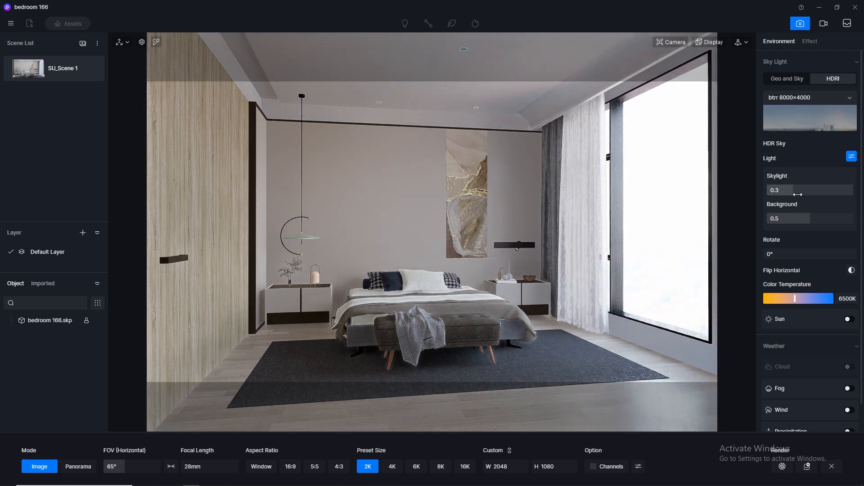
Set the HDRI background brightness to 0.01 and rotate the sky to 174.8°
click(798, 219)
text(0)
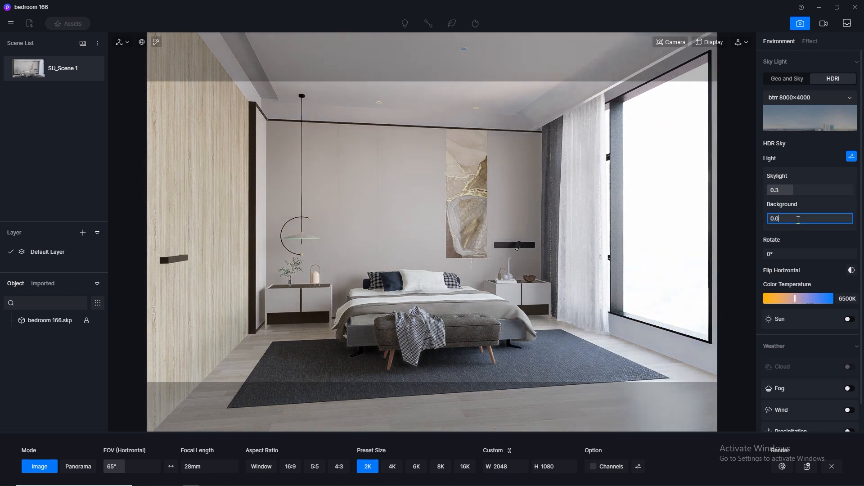
text(.01)
key(Return)
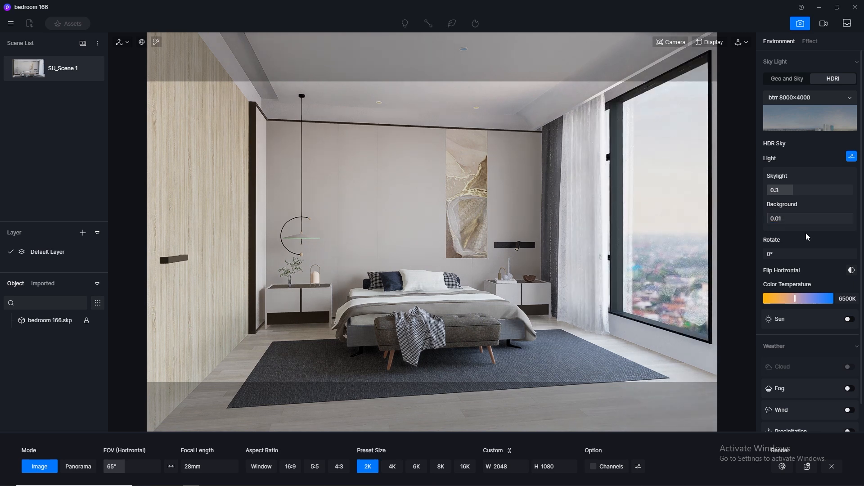
drag(785, 254, 809, 255)
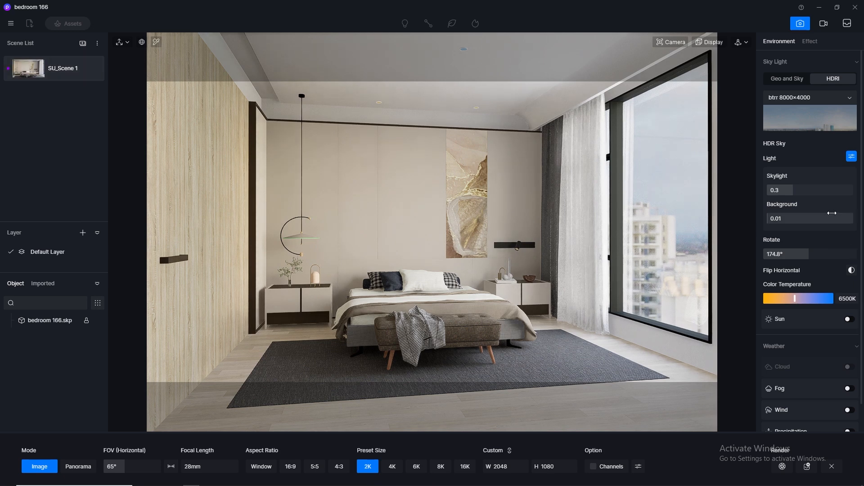
Try an HDRI skylight strength of 0.5 and return it to 0.3
click(809, 191)
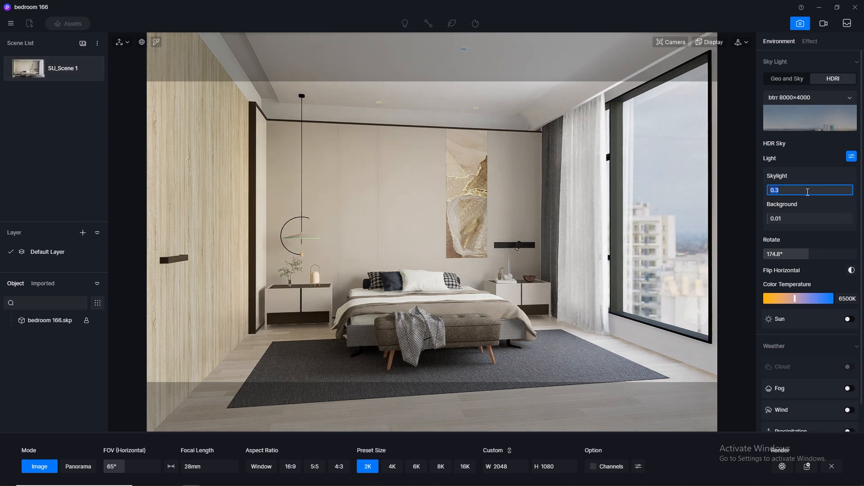
text(0.5)
key(Return)
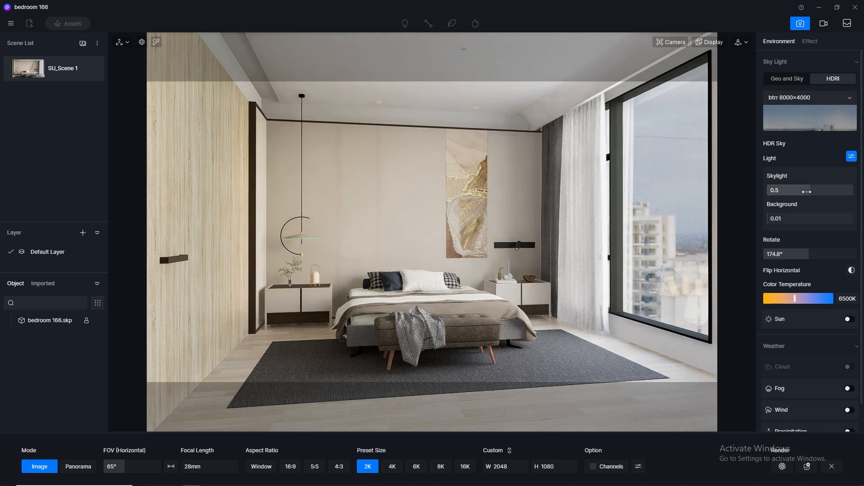
click(808, 191)
text(0)
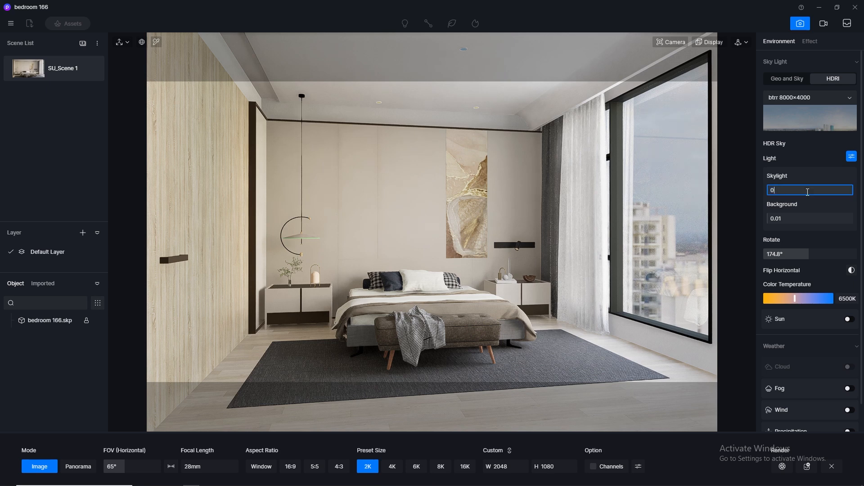
key(Return)
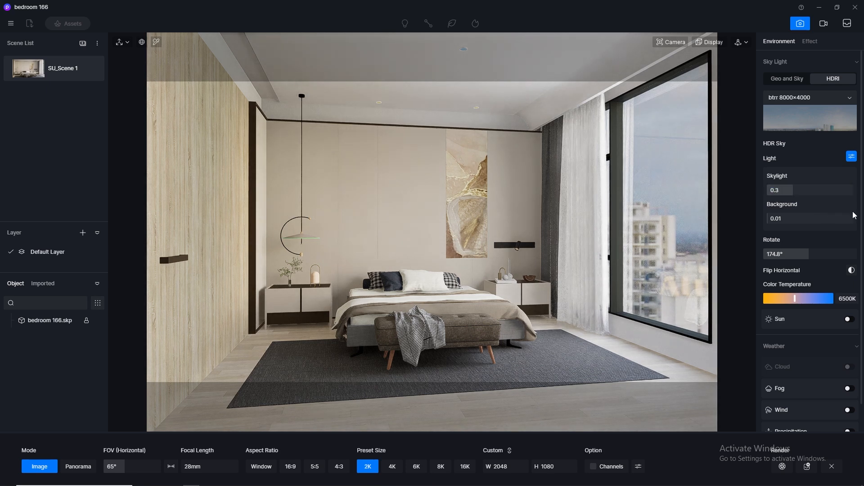
Enable the HDRI sun and set its sunlight intensity to 0.01
scroll(851, 288, down, 1)
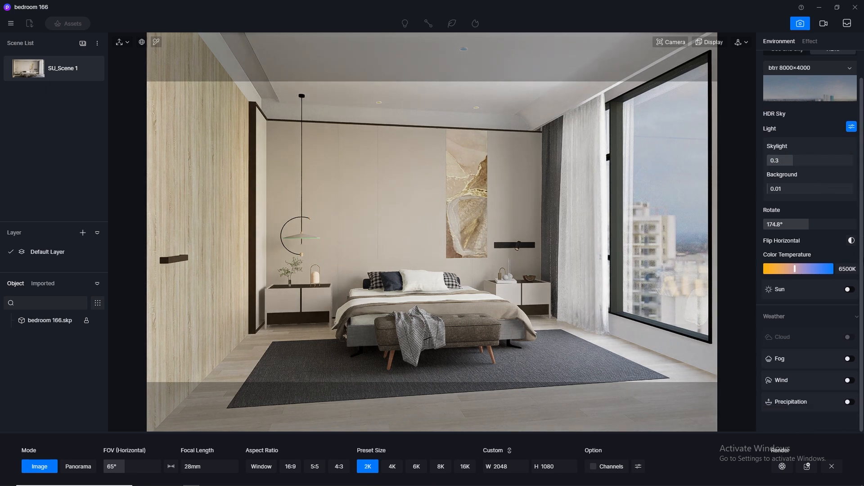
click(850, 290)
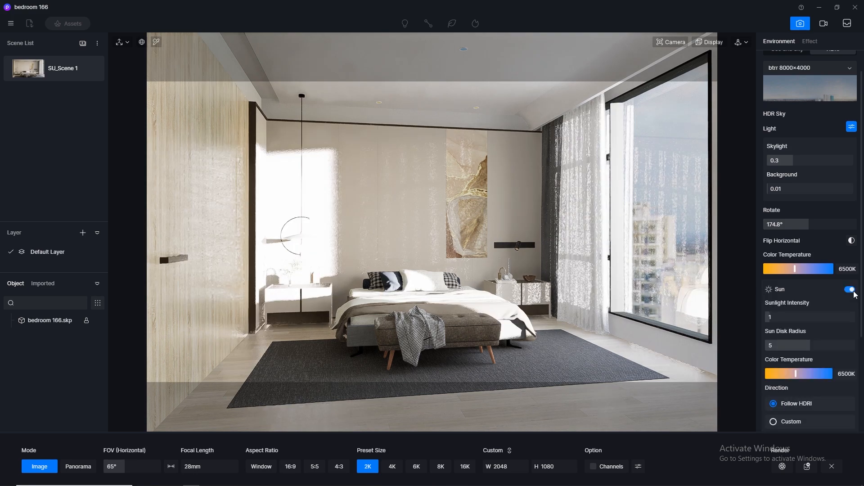
click(788, 318)
key(Return)
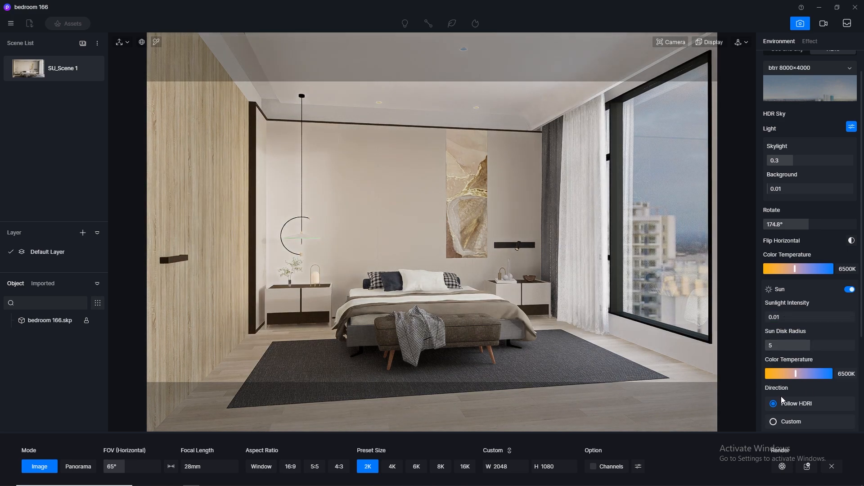
Switch the sun direction to Custom and set its altitude to 34.7
click(773, 422)
scroll(810, 405, down, 2)
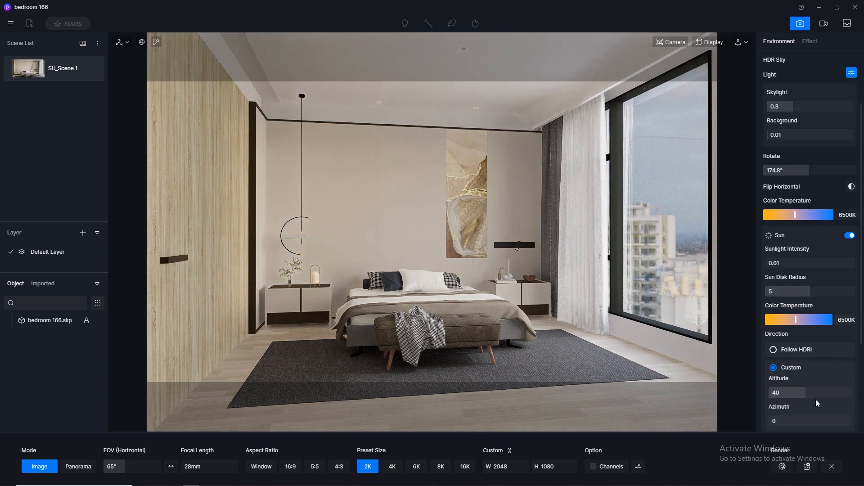
drag(806, 393, 764, 428)
click(796, 420)
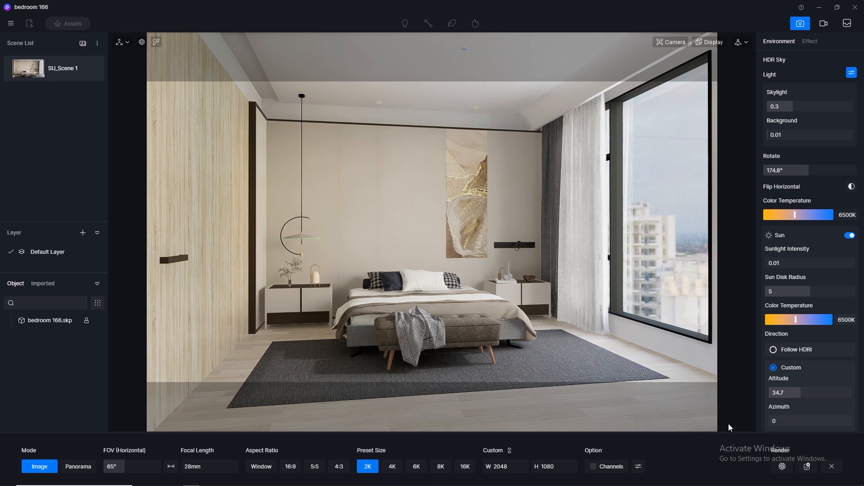
Raise the sunlight intensity to 0.1, adjust the sun's azimuth to 352.2, and return the intensity to 0.01
click(782, 263)
text(0.1)
key(Return)
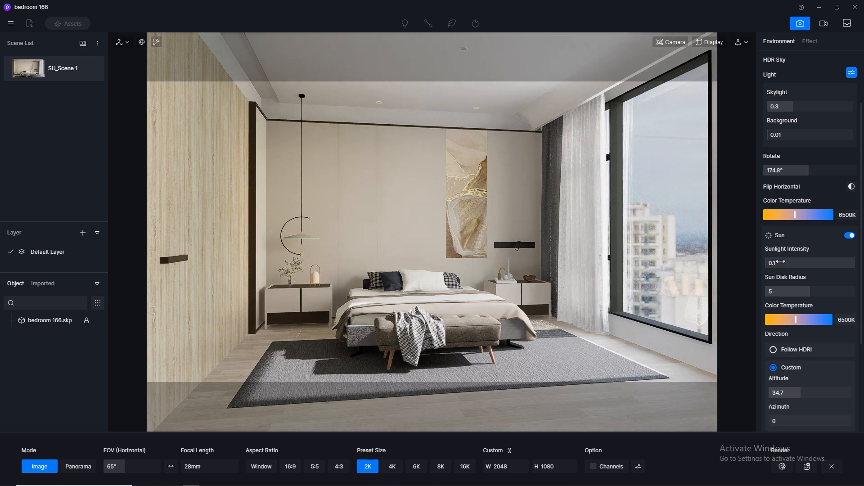
drag(796, 421, 850, 421)
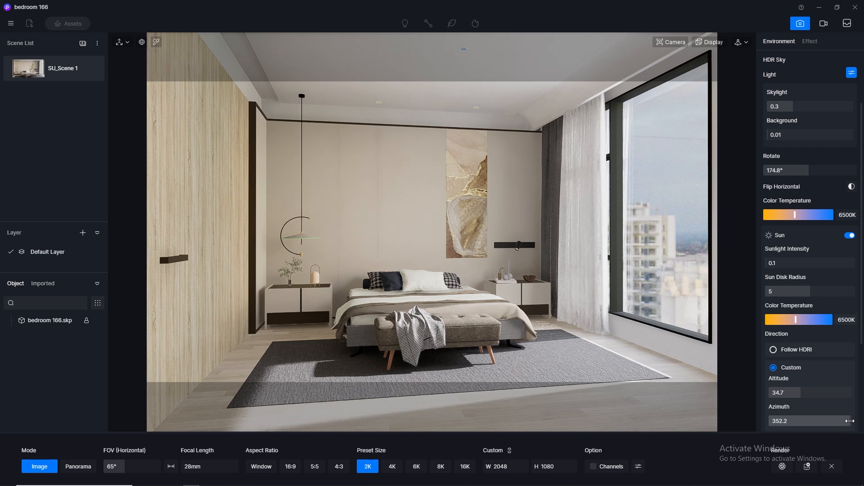
click(783, 264)
key(Return)
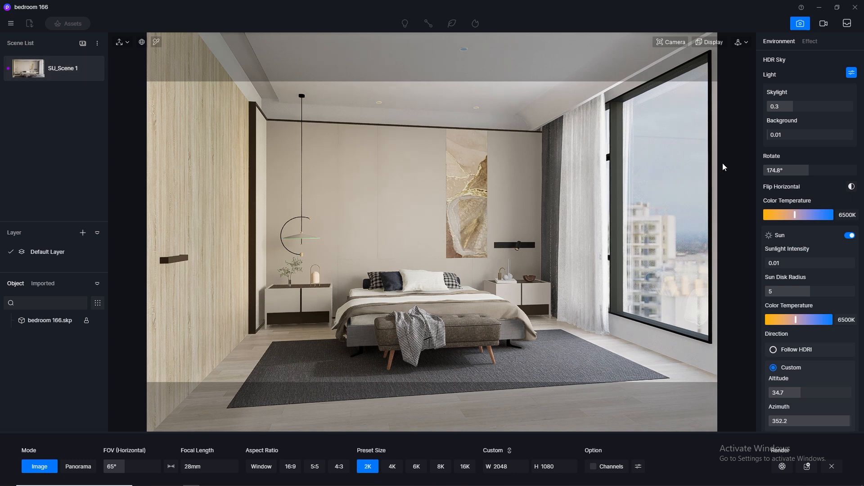
Set the post-processing white balance to 6200 and update SU_Scene 1
click(810, 42)
click(854, 252)
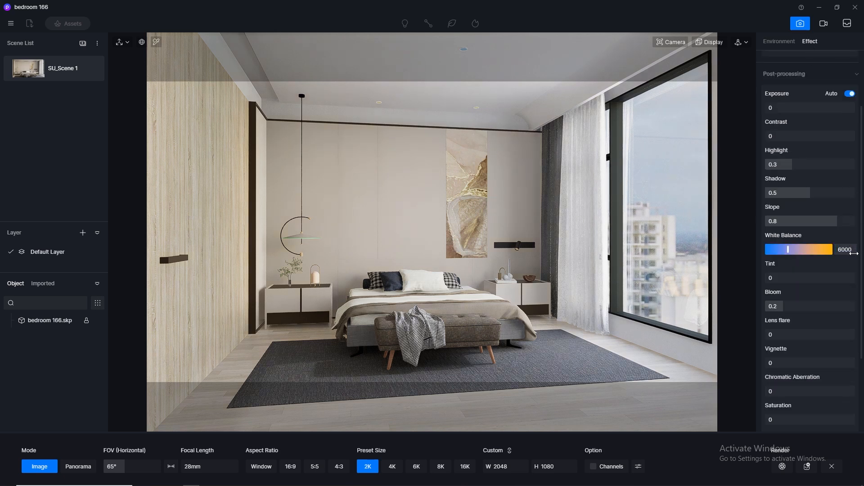
click(855, 254)
click(92, 70)
Set bloom and lens flare to 0.5 and vignette to 0.3, and update SU_Scene 1
click(783, 307)
click(786, 334)
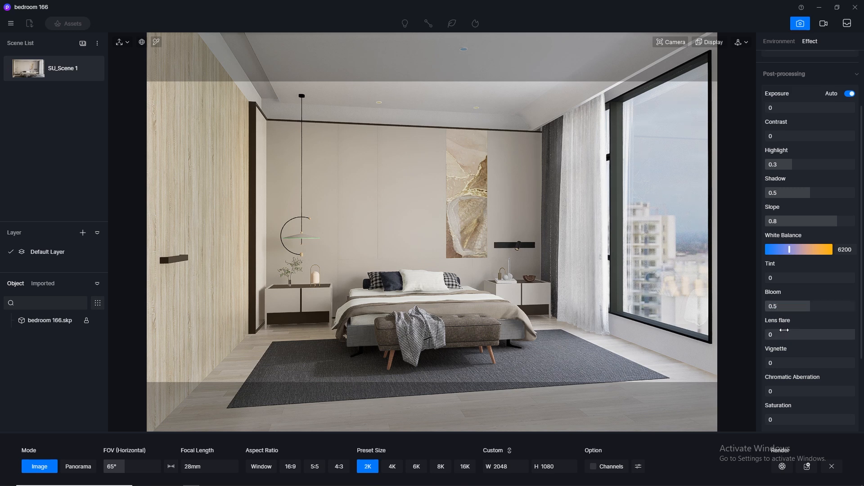
click(794, 363)
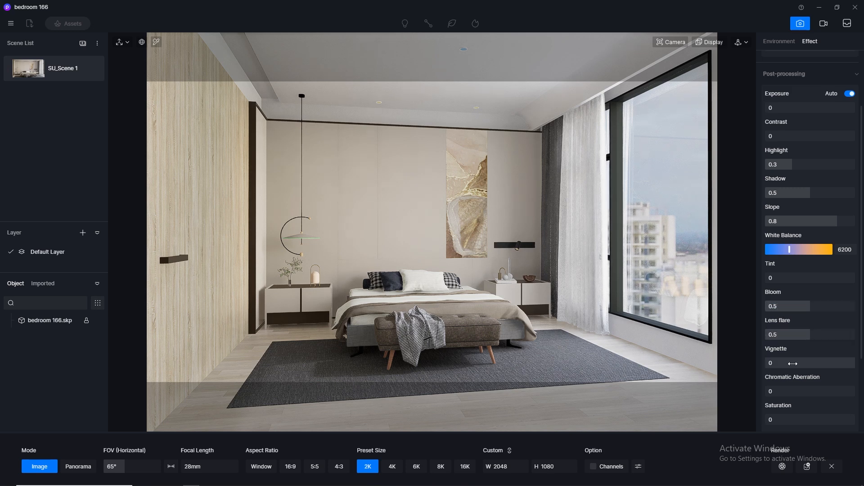
key(Return)
click(793, 363)
text(0)
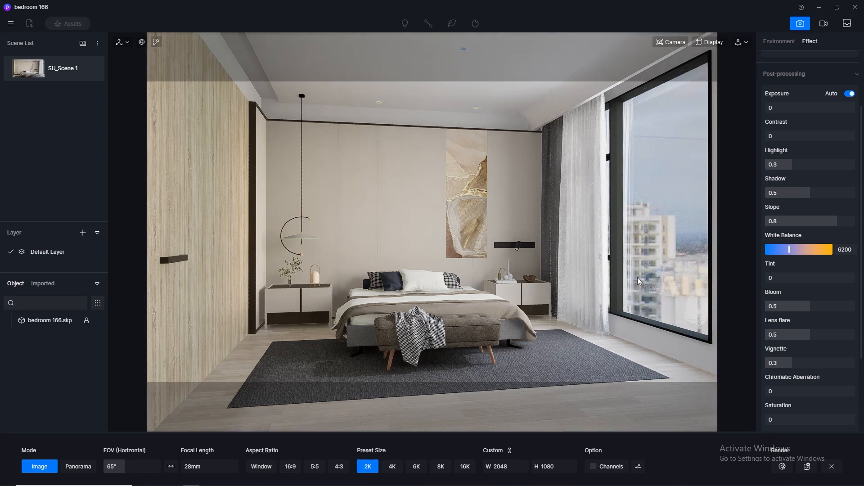
mouse_move(84, 68)
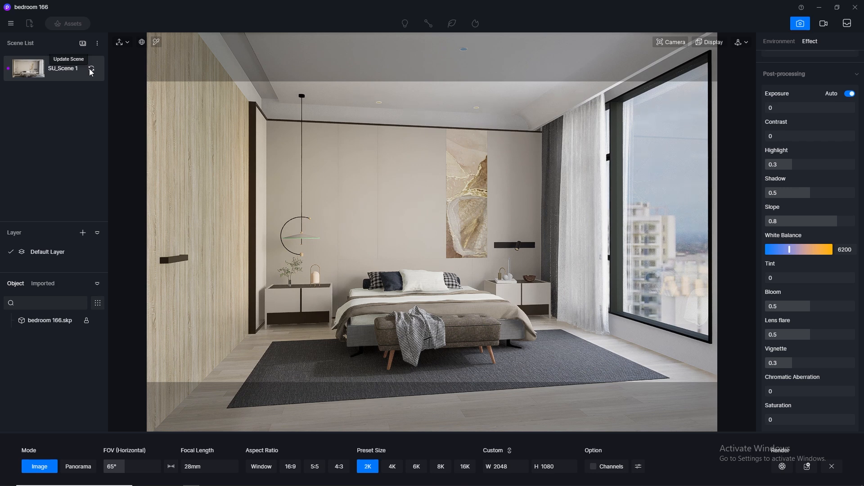
Set the post-processing contrast to 0.1, try 0.2, and return it to 0.1
click(795, 132)
text(0.1)
key(Return)
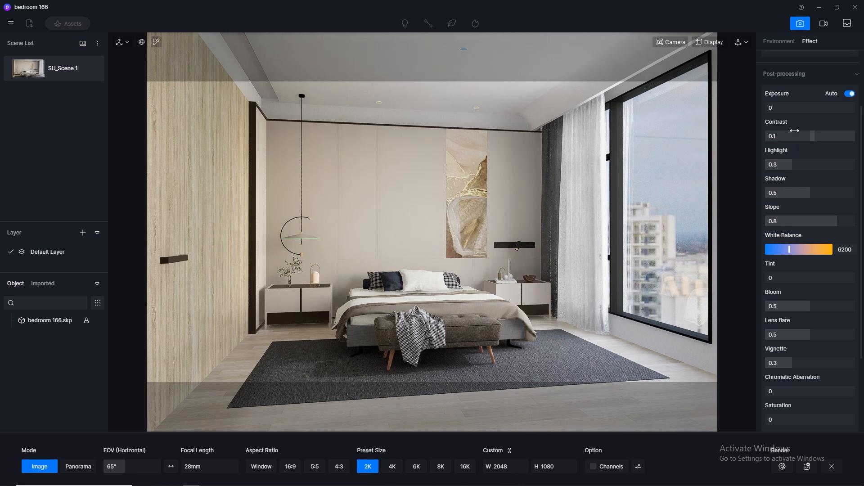
click(795, 132)
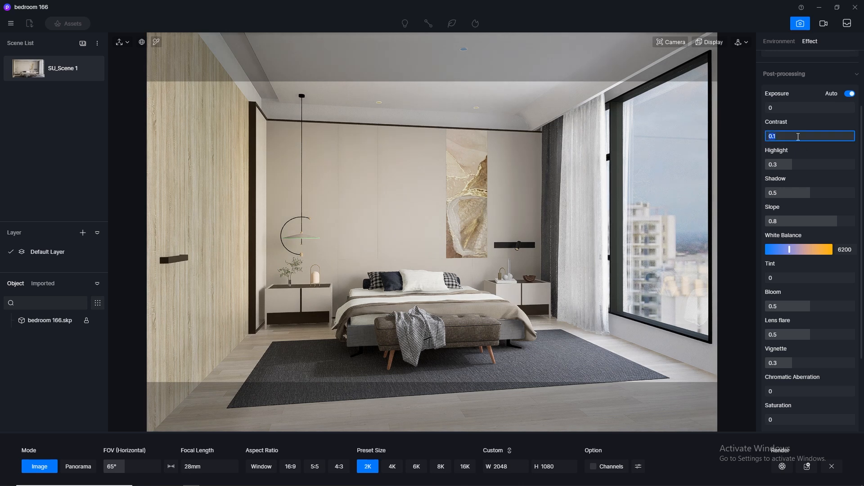
text(0.2)
key(Return)
click(798, 136)
text(0.1)
key(Return)
mouse_move(91, 72)
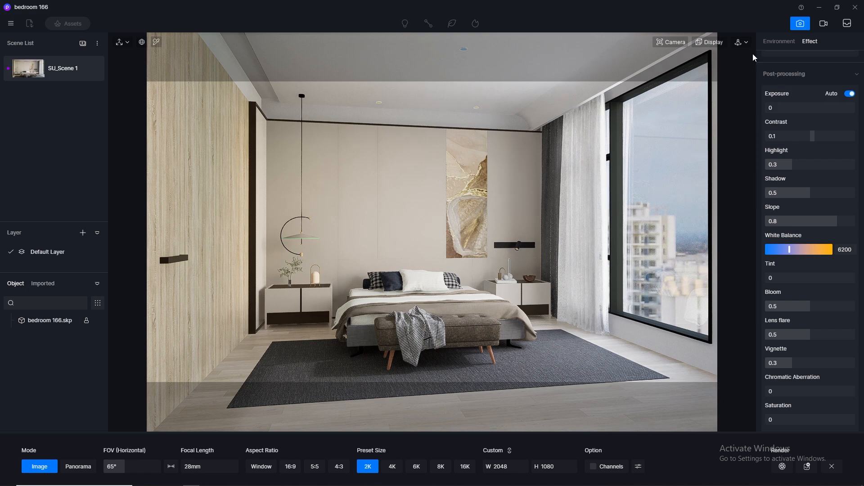
Turn on emission for the ceiling cove's strip material and set its emissive color temperature to 3500
click(799, 28)
click(800, 28)
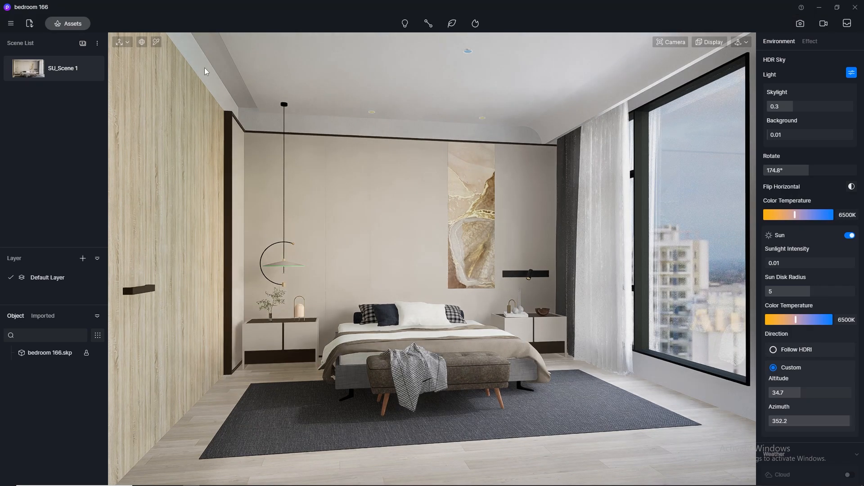
scroll(211, 66, up, 5)
click(744, 45)
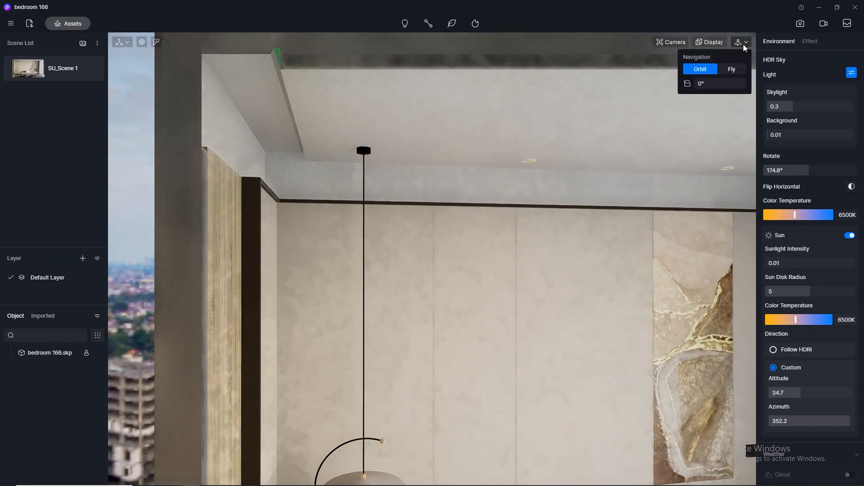
click(157, 43)
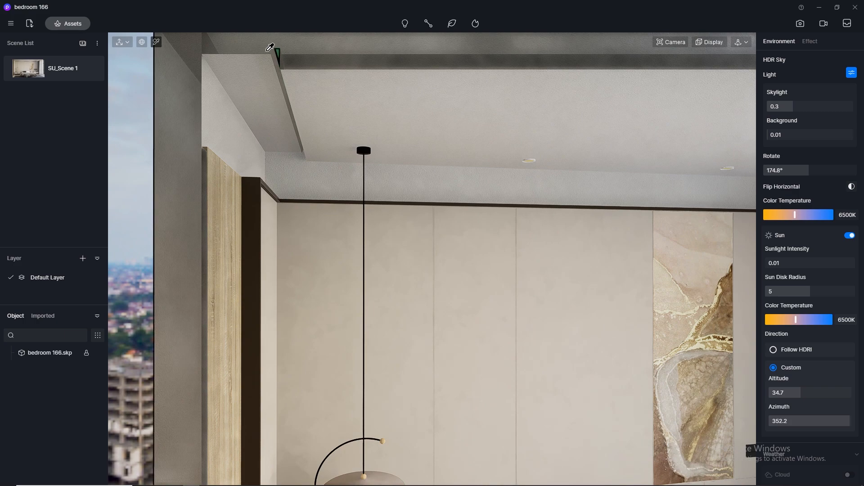
click(282, 48)
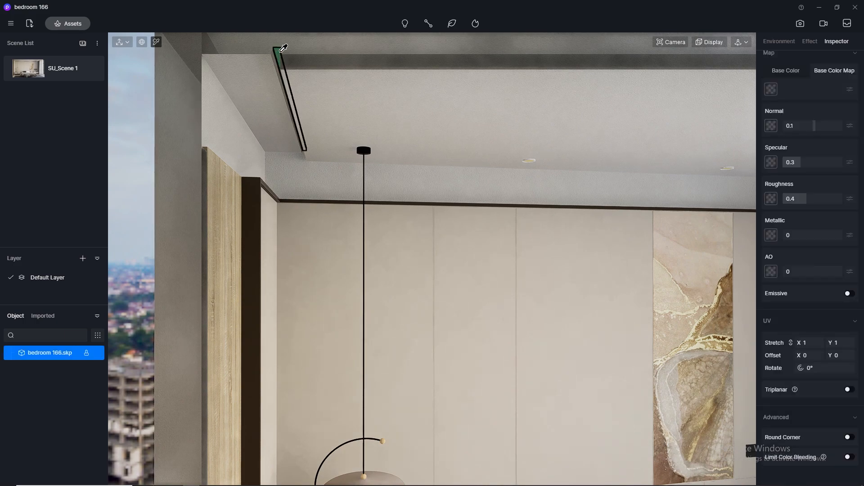
click(852, 294)
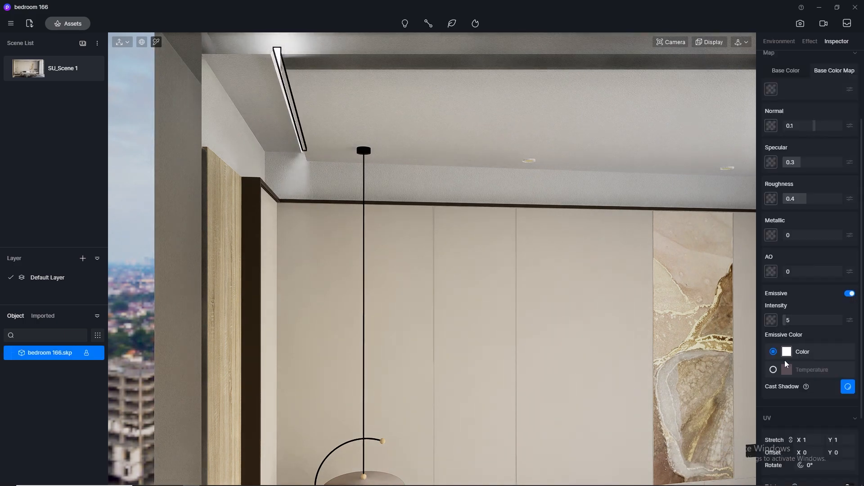
click(773, 370)
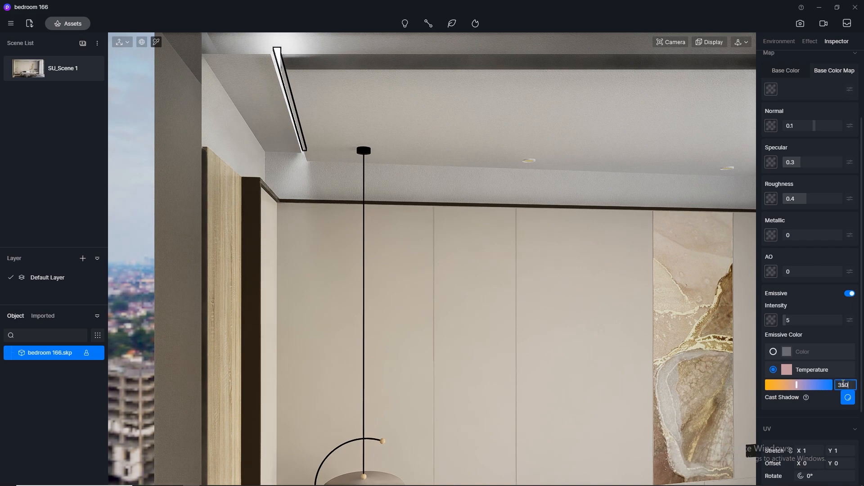
key(Return)
Make the downlight material near the headboard wall emissive with intensity 10 and color temperature 3500
scroll(542, 148, up, 4)
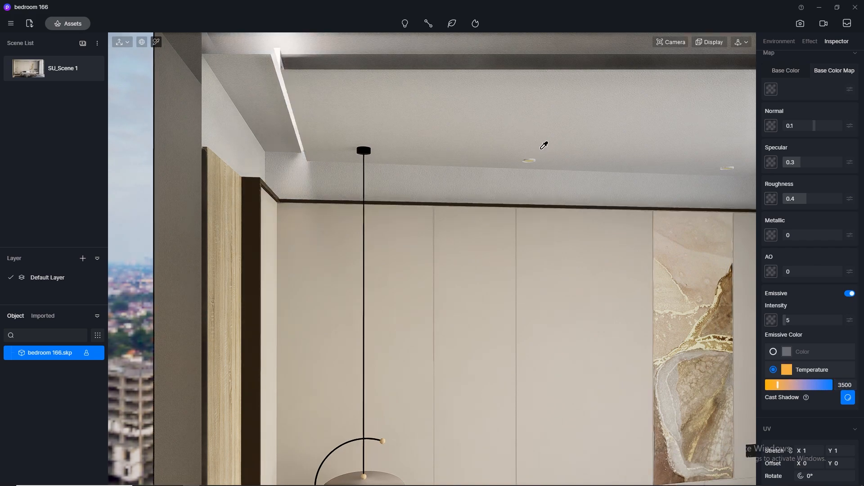
middle_drag(565, 184, 522, 9)
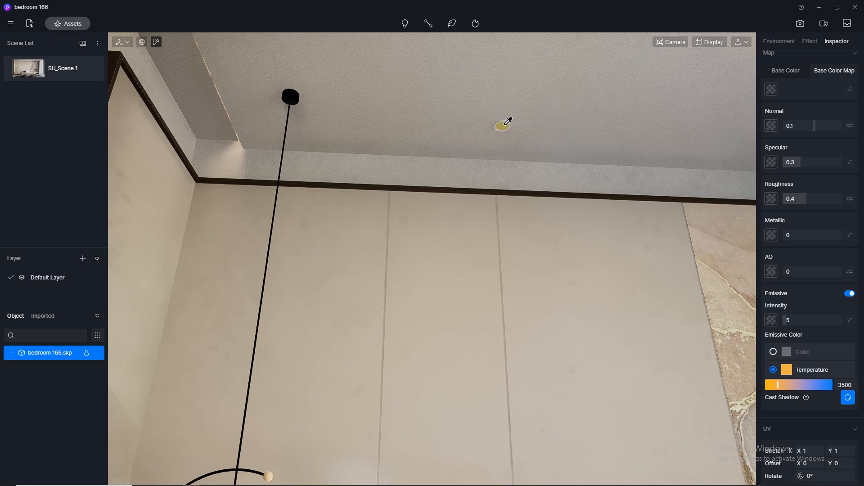
click(504, 125)
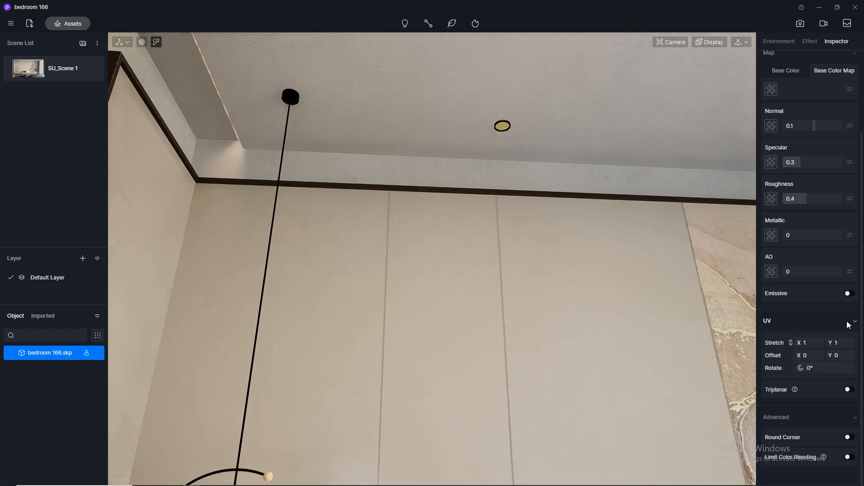
click(854, 294)
click(810, 321)
text(10)
key(Return)
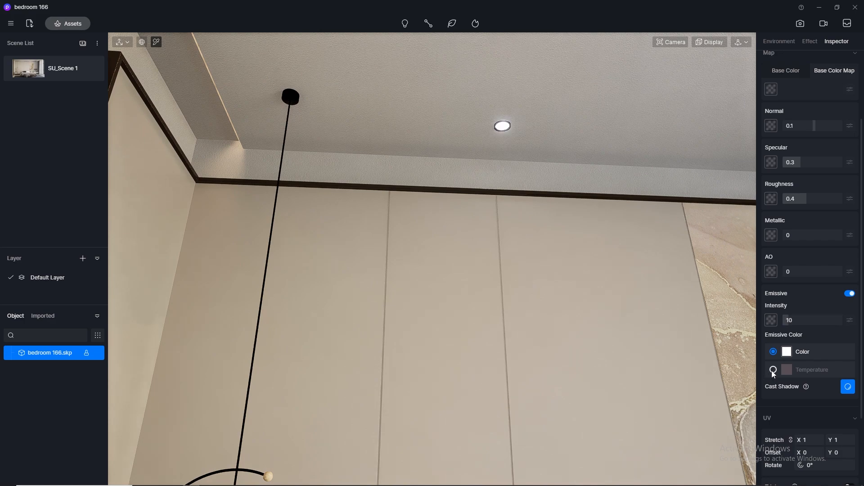
click(773, 371)
click(846, 386)
key(Return)
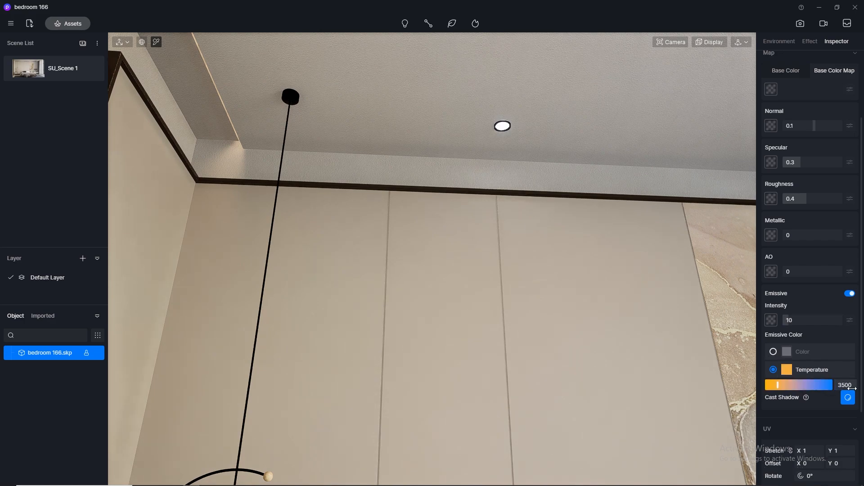
Make the blue downlight in the middle of the ceiling emissive with intensity 10
scroll(156, 197, down, 3)
middle_drag(580, 168, 547, 301)
scroll(438, 195, down, 4)
click(156, 42)
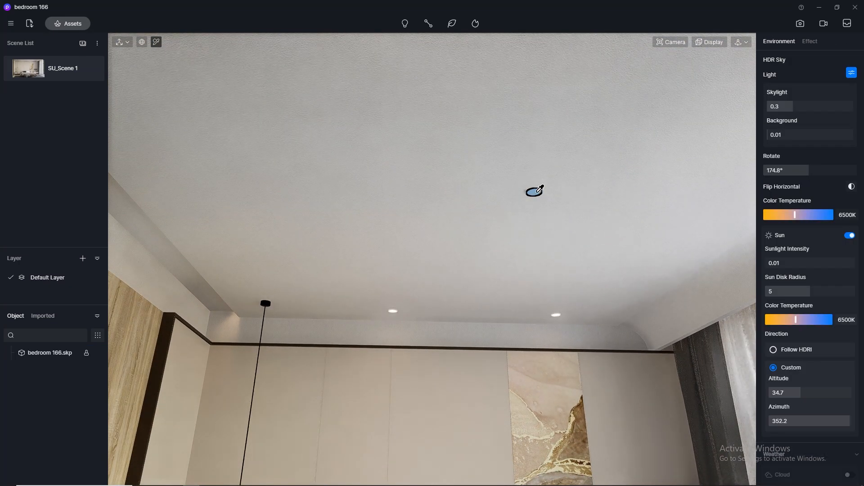
click(535, 191)
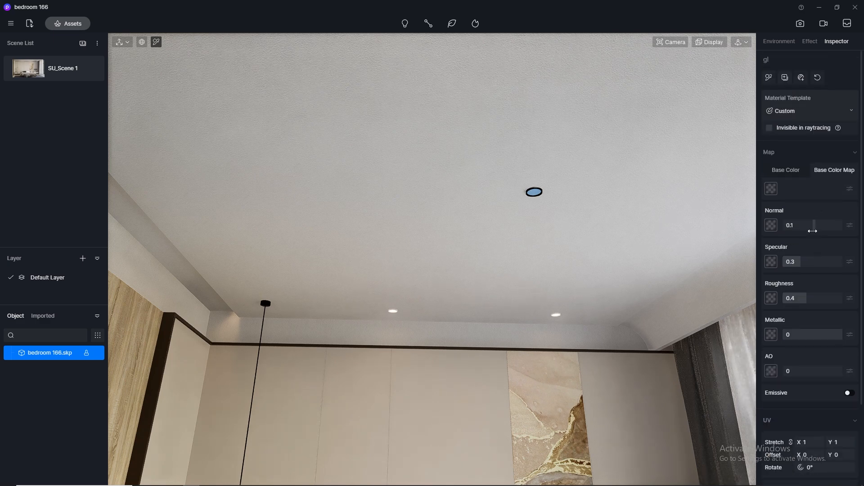
click(851, 394)
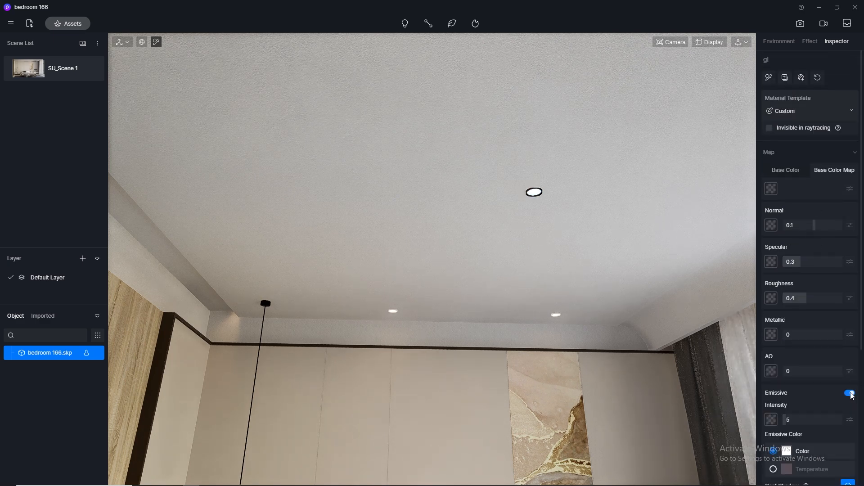
click(816, 423)
text(10)
key(Return)
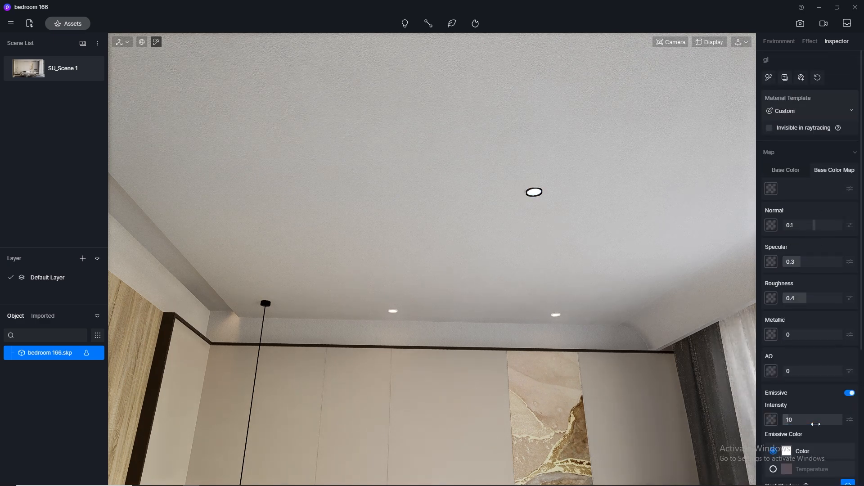
Turn on emission for the pendant lamp's ring material and set its emissive color temperature to 3500
scroll(411, 203, down, 2)
scroll(661, 302, up, 1)
right_drag(661, 301, 441, 263)
scroll(288, 318, up, 5)
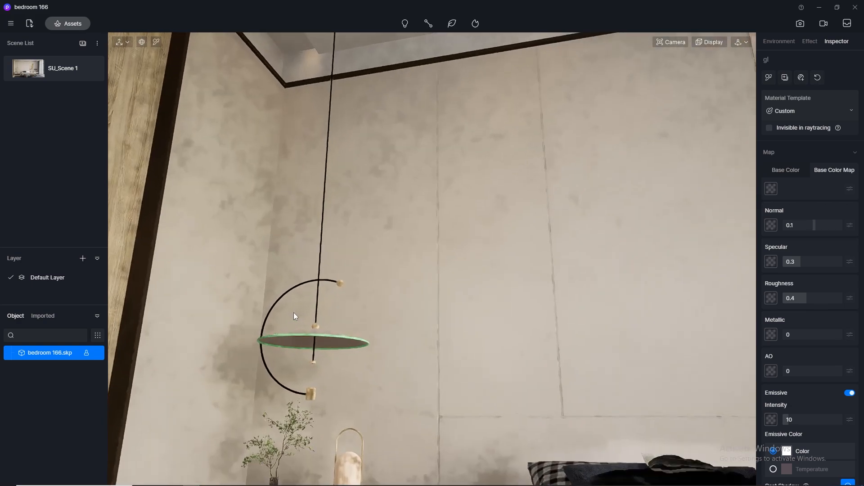
click(157, 43)
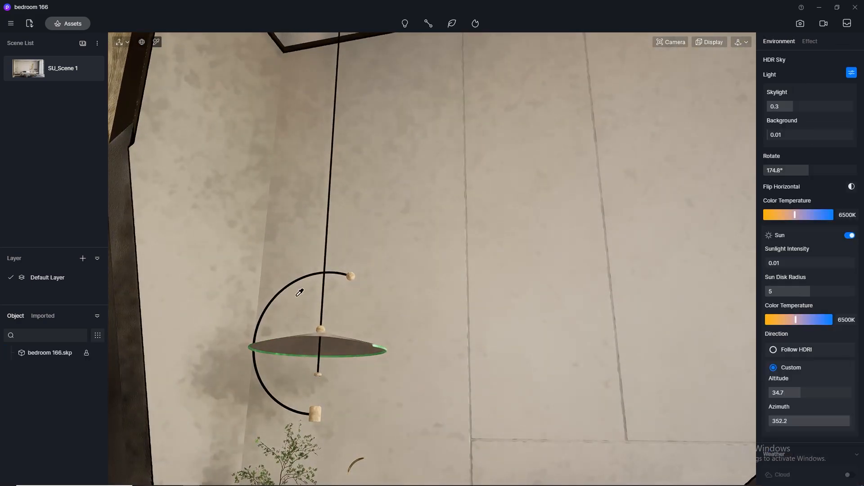
click(387, 343)
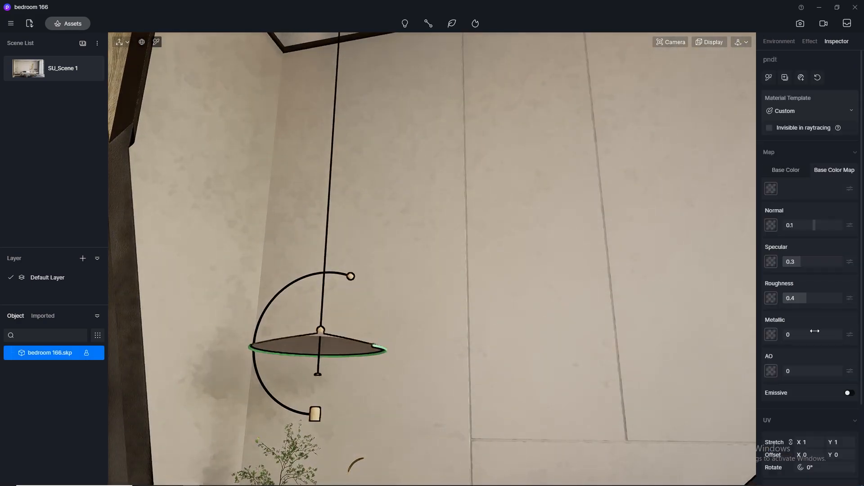
click(850, 393)
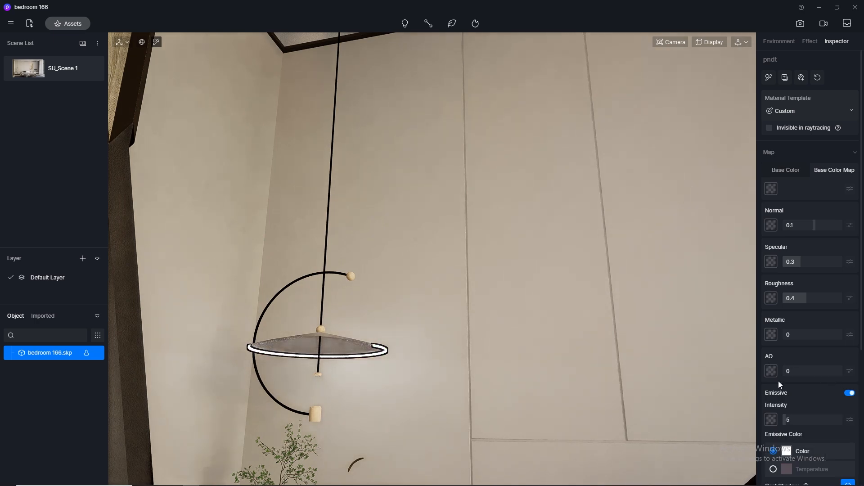
click(774, 470)
click(843, 481)
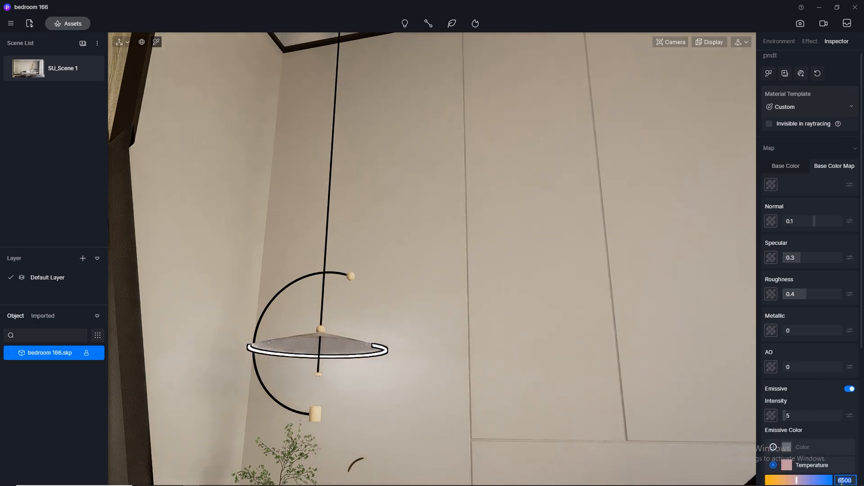
text(3500)
key(Return)
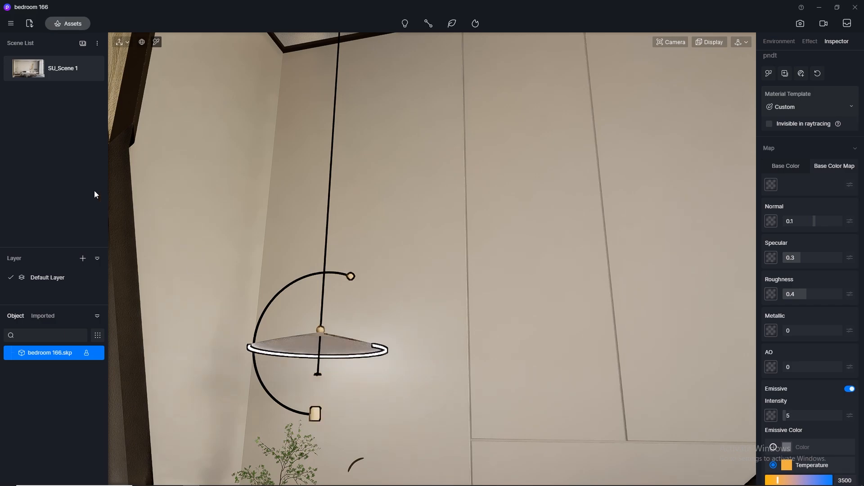
Make the bulb of the wall lamp above the nightstand emissive, try intensity 10, and return it to 5
click(25, 77)
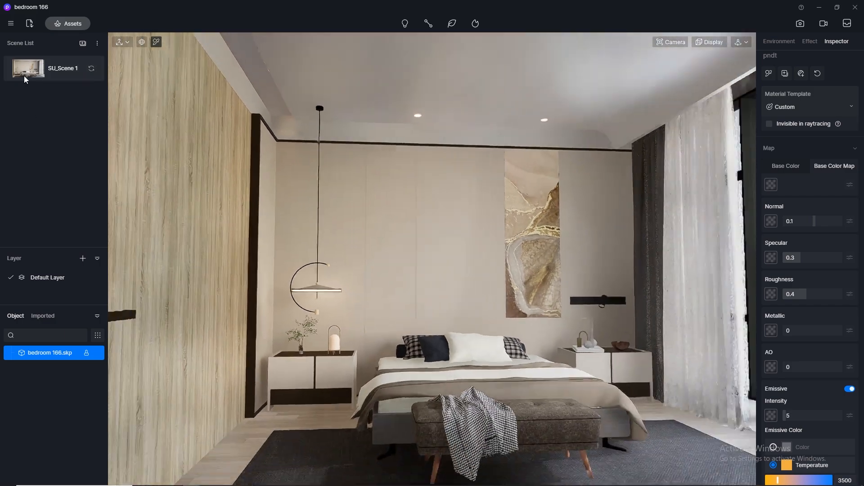
scroll(528, 275, up, 8)
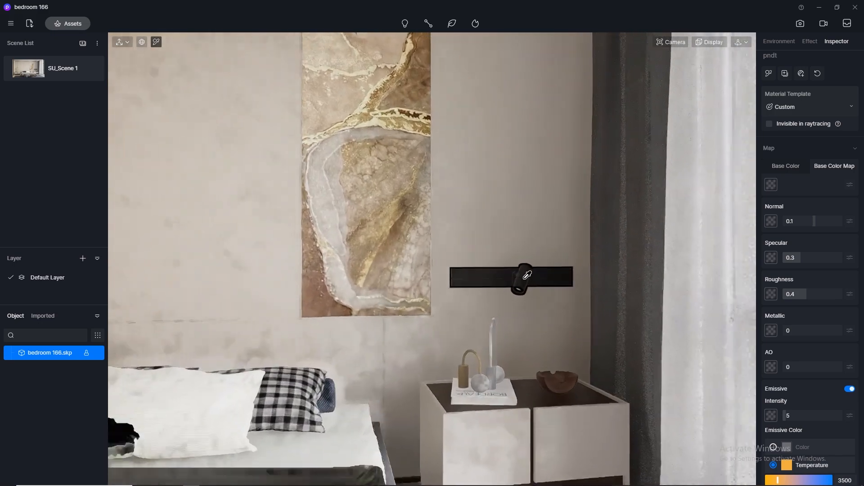
middle_drag(525, 278, 558, 146)
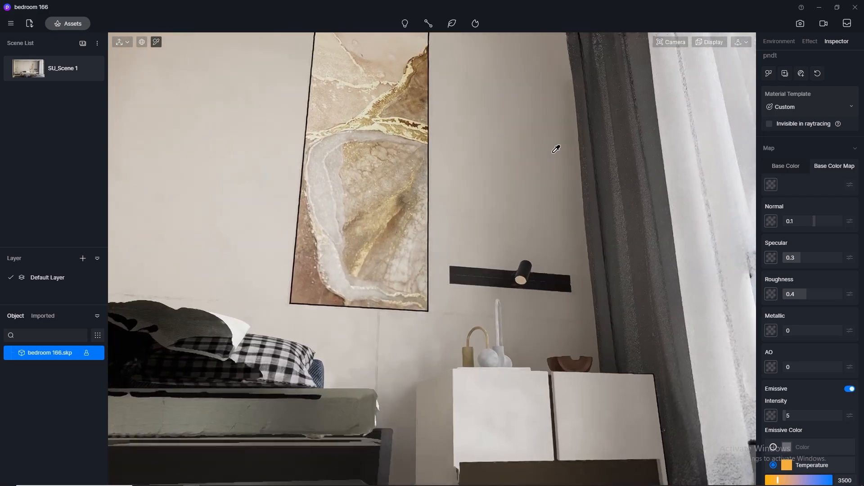
click(524, 279)
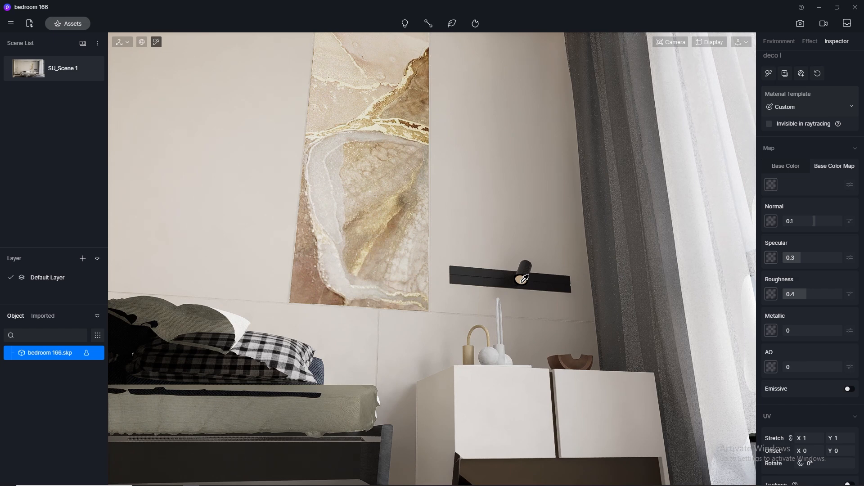
click(850, 389)
drag(790, 416, 801, 419)
click(801, 419)
text(10)
key(Return)
click(801, 419)
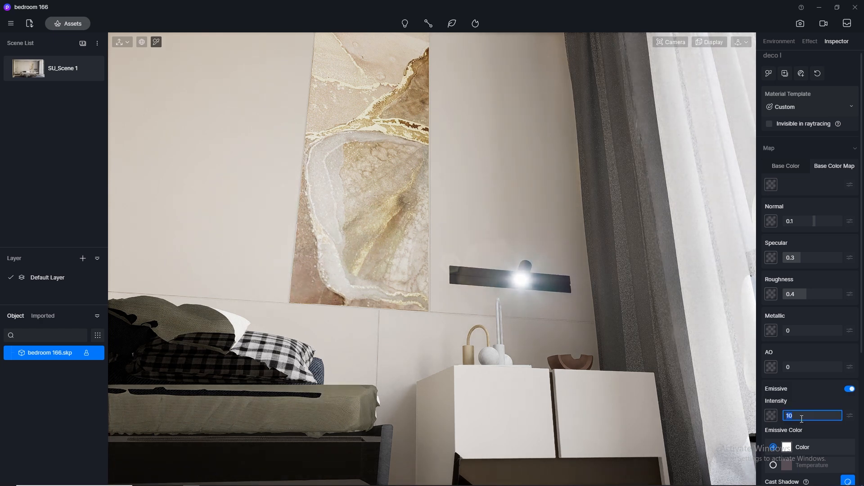
text(5)
key(Return)
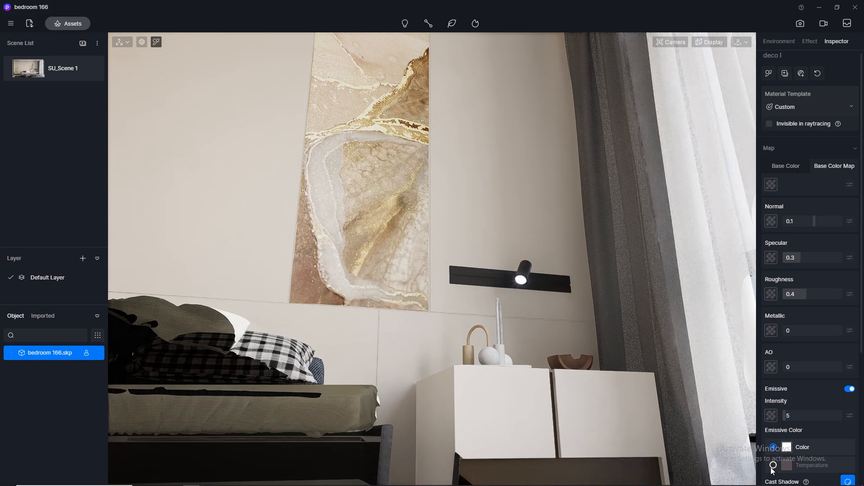
Set the wall lamp bulb's emissive color temperature to 3500 and return to the SU_Scene 1 view
click(773, 465)
click(845, 480)
text(3500)
key(Return)
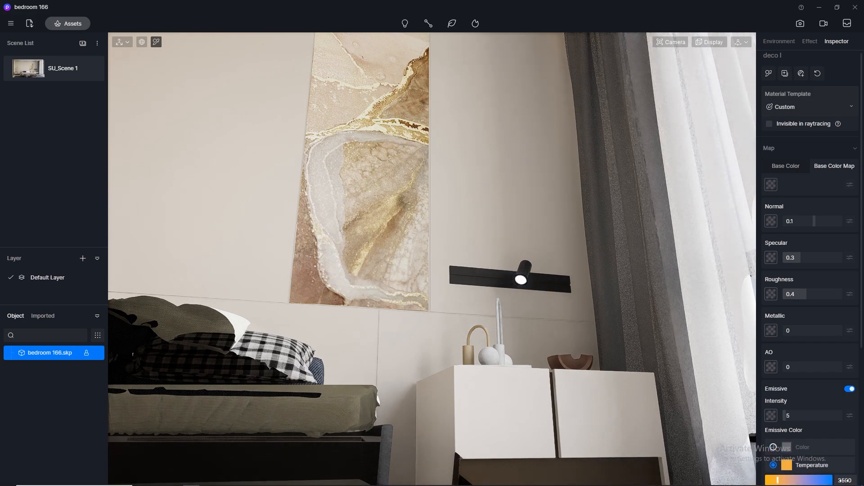
click(24, 66)
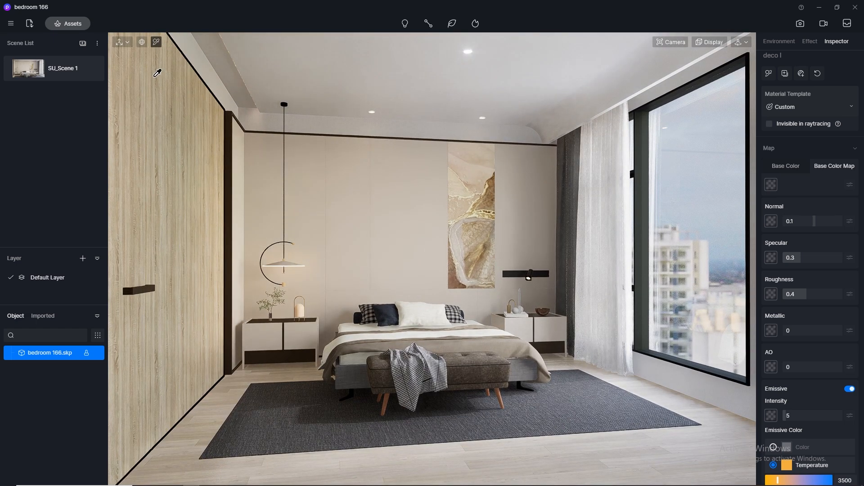
Place a spotlight at the ceiling downlight nearer the pendant lamp and set its attenuation radius to 2708
click(408, 27)
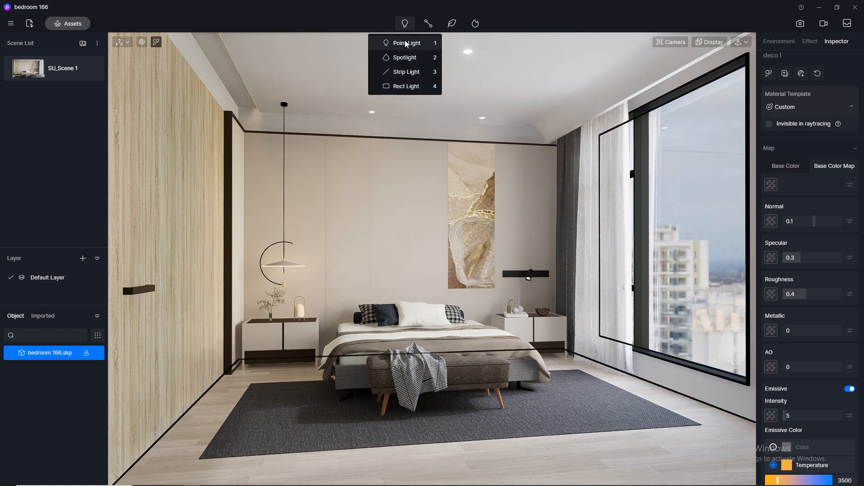
click(406, 58)
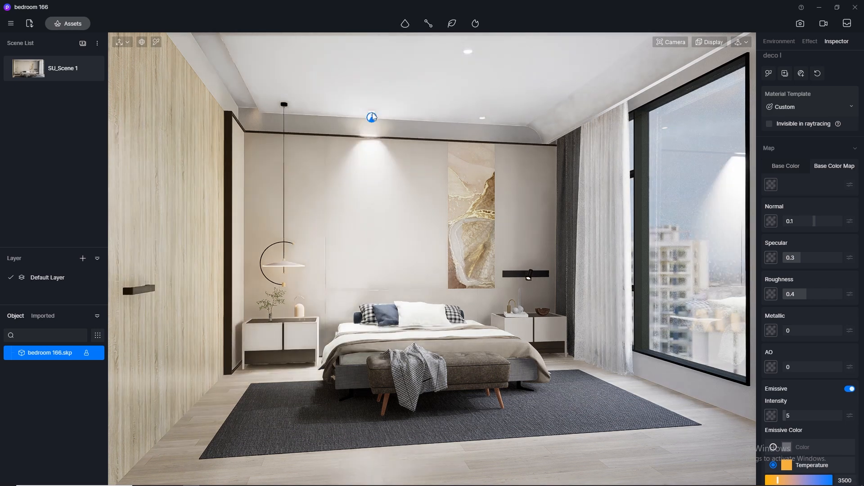
click(372, 116)
drag(800, 342, 782, 343)
Set the spotlight's color temperature to 3500 and its intensity to 1
click(854, 443)
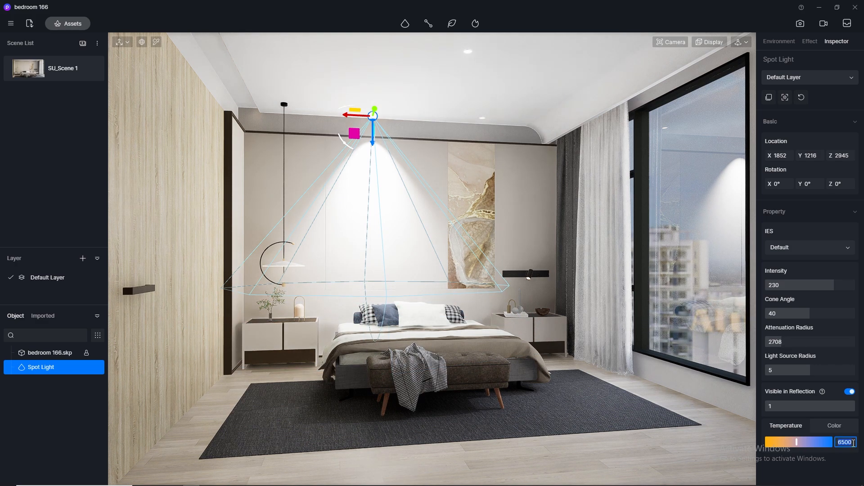
key(Return)
click(791, 286)
text(1)
key(Return)
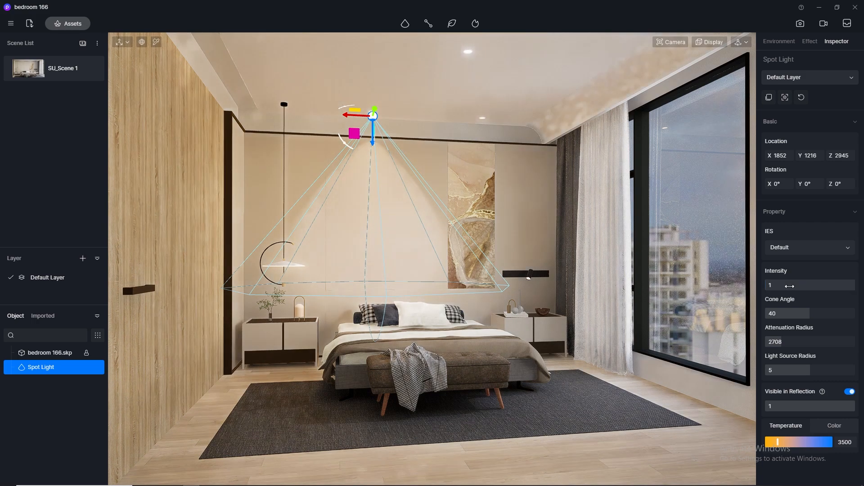
Reselect the spotlight above the bed and narrow its cone angle to 28.6
click(613, 406)
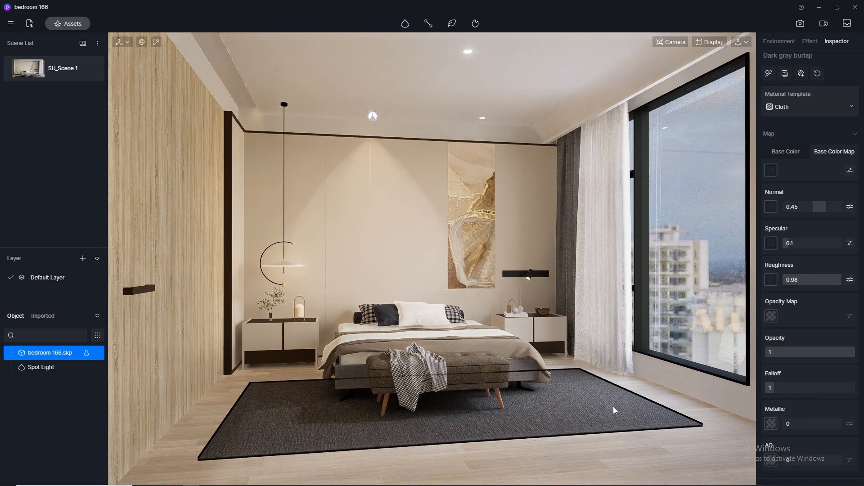
click(373, 117)
drag(810, 313, 797, 314)
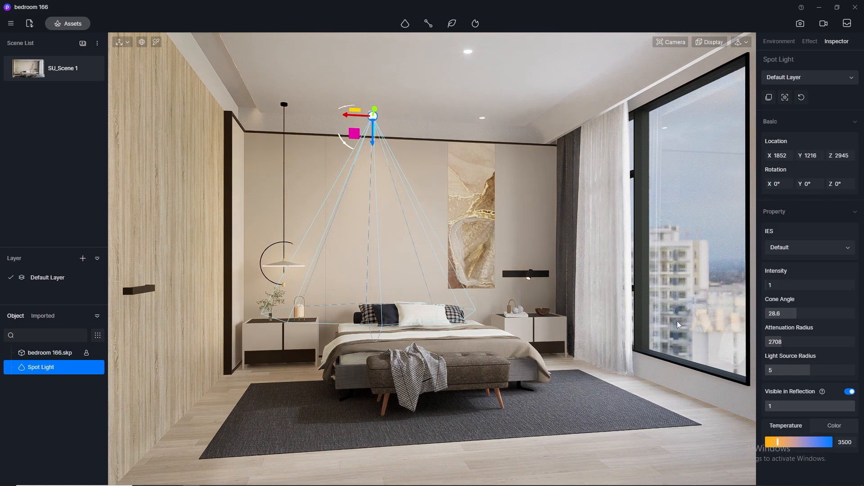
Set the attenuation radius of the spotlight above the bed to 2483 and its intensity to 2
drag(777, 341, 617, 423)
click(619, 421)
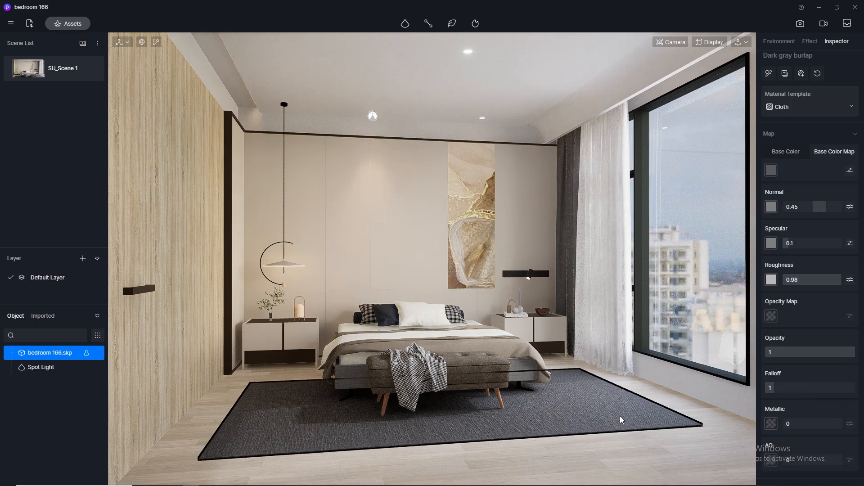
click(373, 117)
click(798, 285)
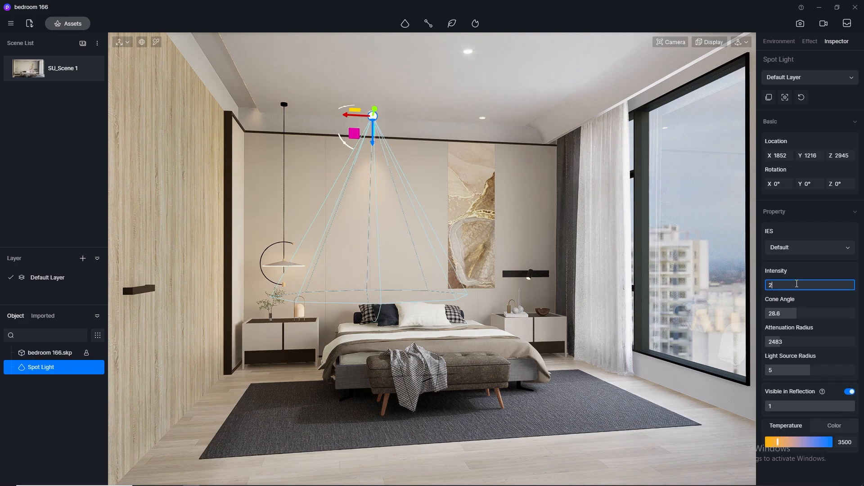
key(Return)
click(603, 398)
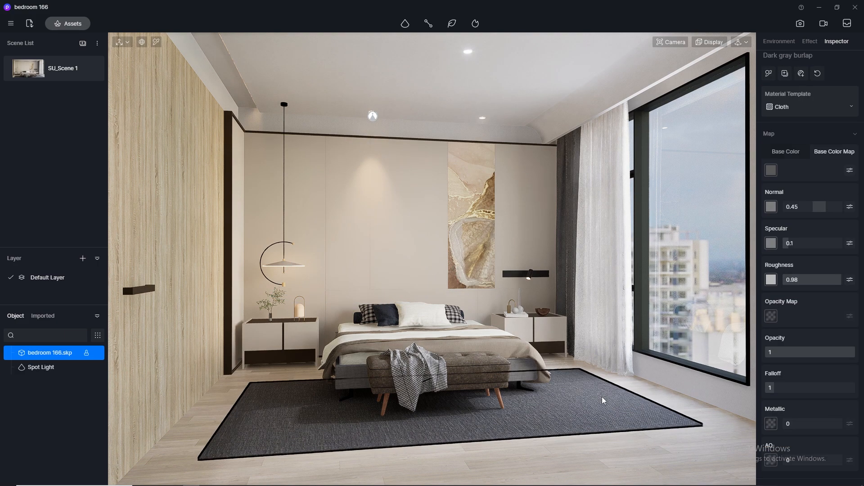
Reselect the spotlight above the bed and reduce its intensity to 1.5
click(373, 117)
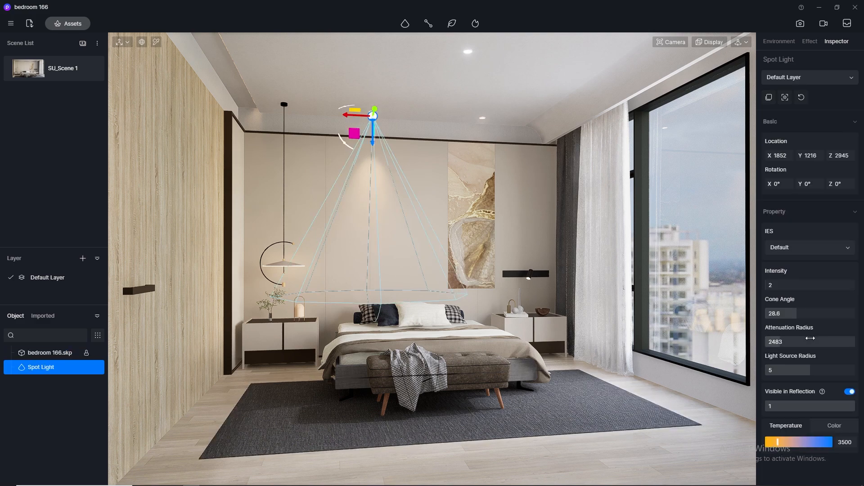
click(777, 285)
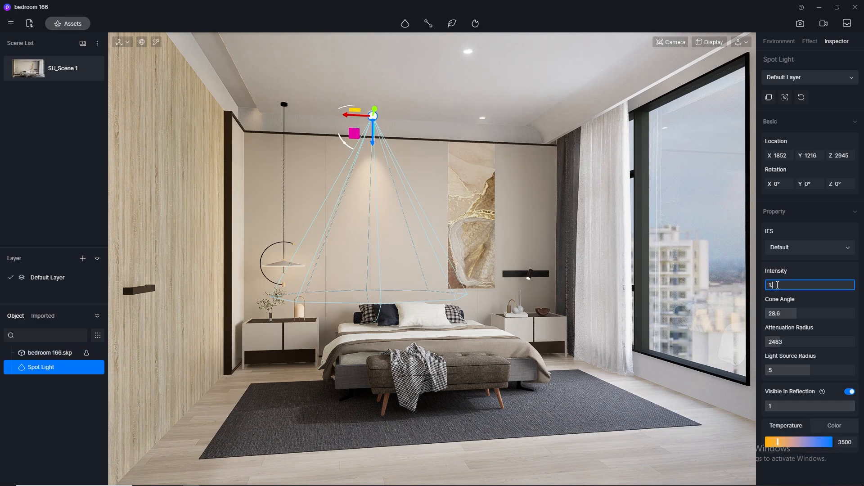
text(1.5)
key(Return)
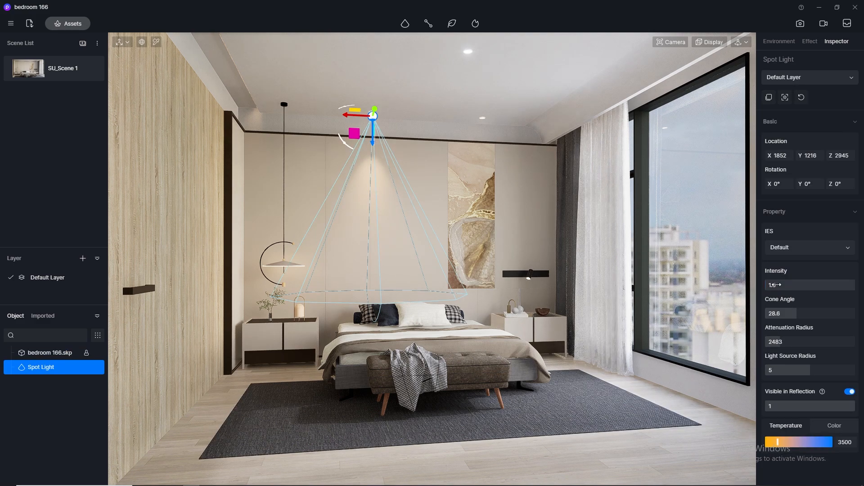
click(618, 433)
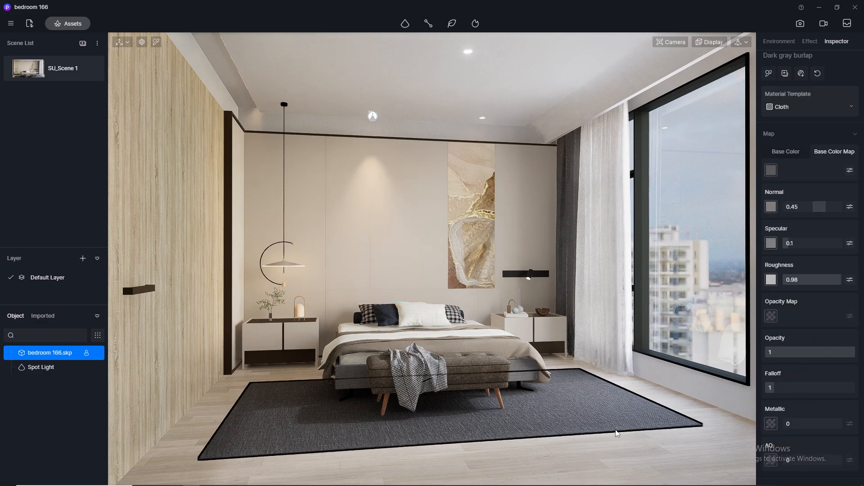
Copy the spotlight along the X axis to the ceiling downlight in front of the wall artwork
click(373, 117)
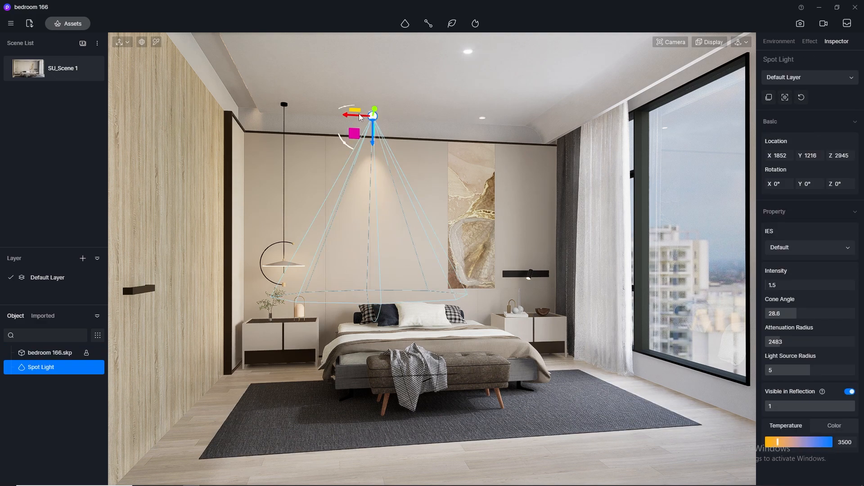
drag(359, 115, 490, 130)
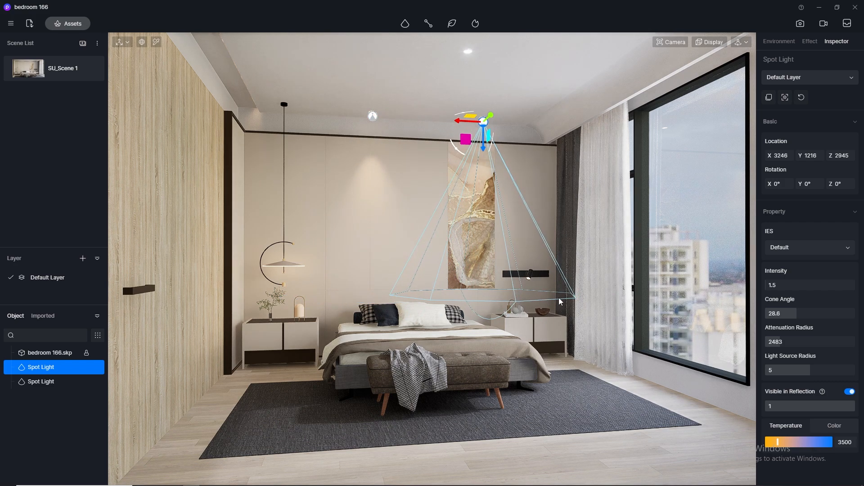
click(630, 431)
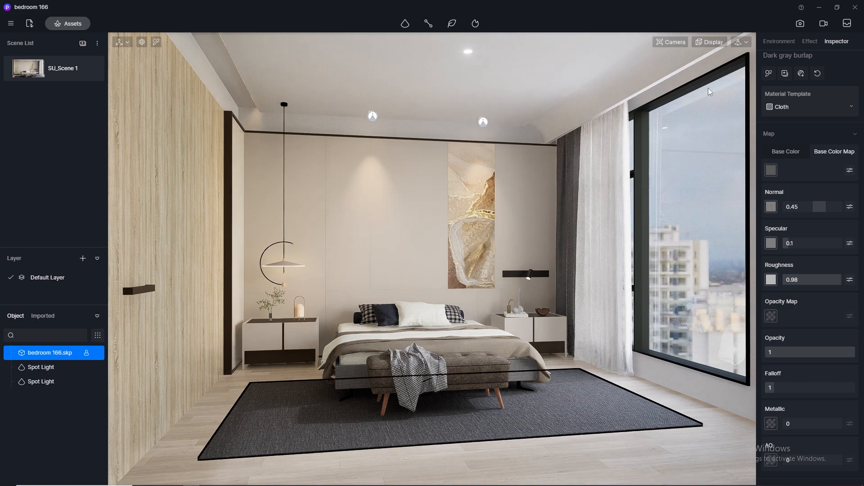
Set the post-processing white balance to 6000 and update SU_Scene 1
click(810, 41)
click(848, 250)
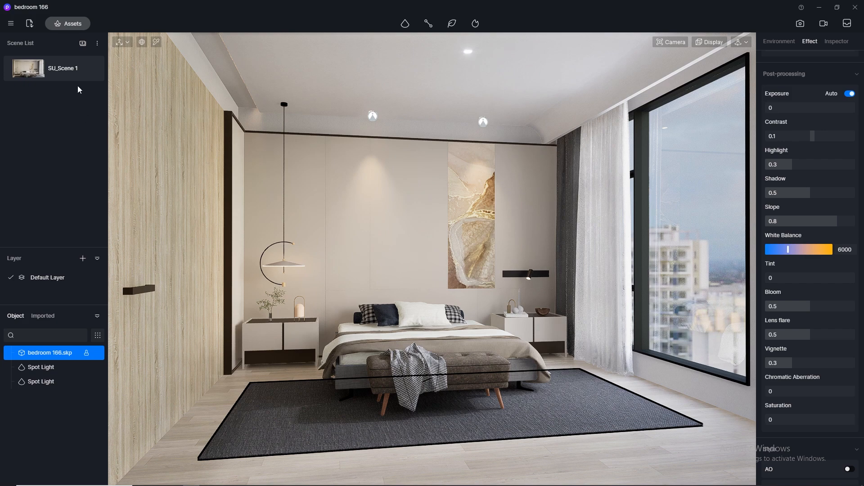
click(92, 69)
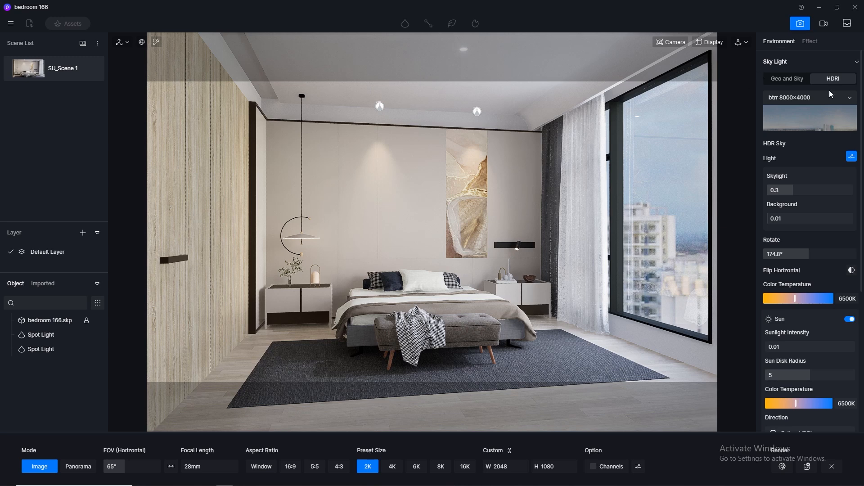
Check the environment and effect settings, set the still image output to the 4K preset size and start rendering it
scroll(861, 131, down, 3)
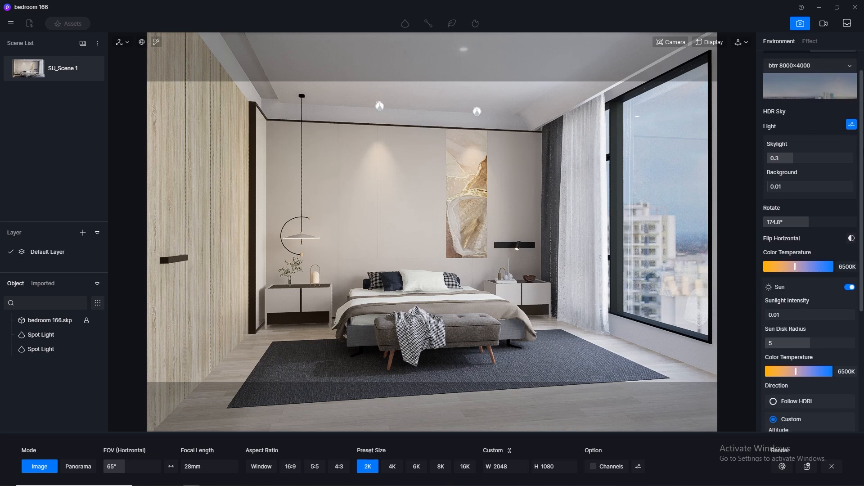
scroll(810, 243, down, 4)
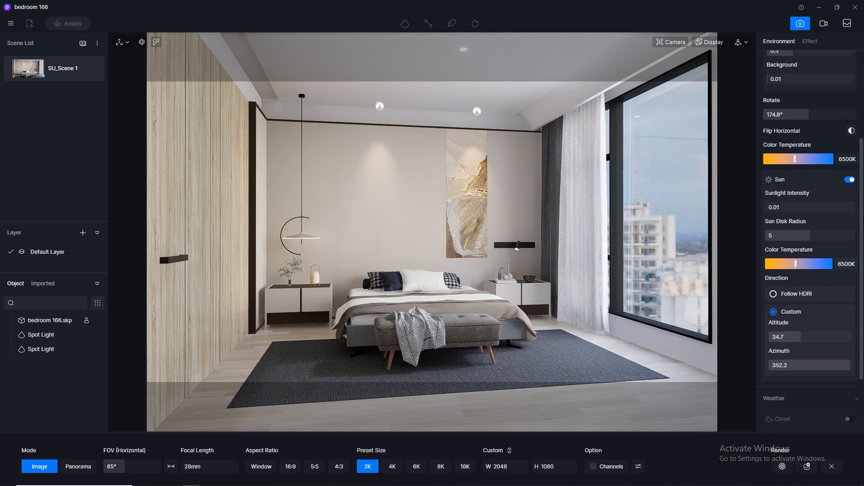
scroll(810, 243, down, 2)
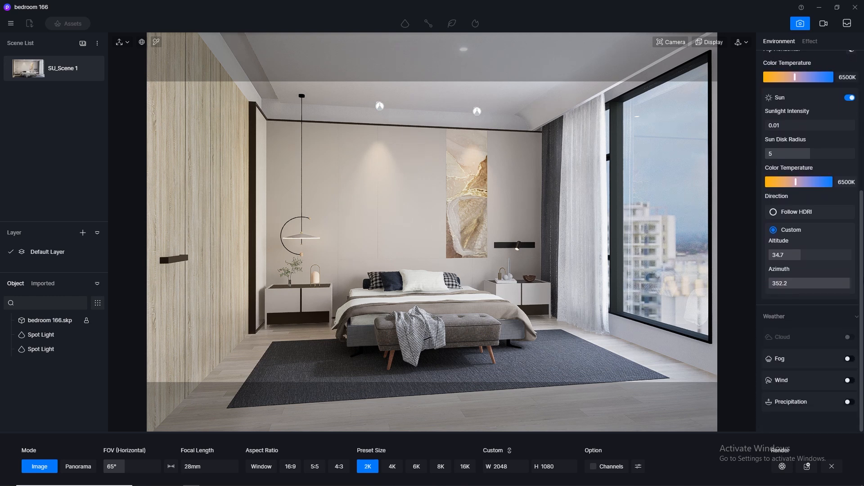
click(803, 46)
mouse_move(863, 213)
mouse_down()
mouse_move(863, 85)
mouse_move(863, 212)
mouse_up()
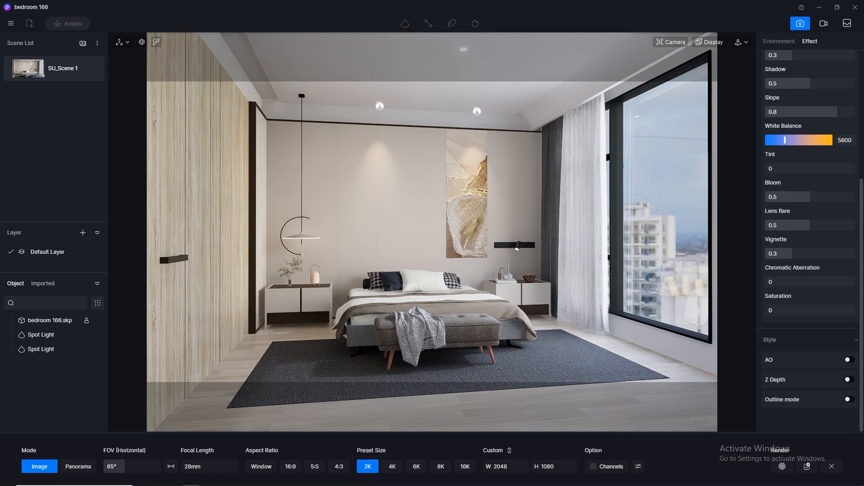
click(392, 467)
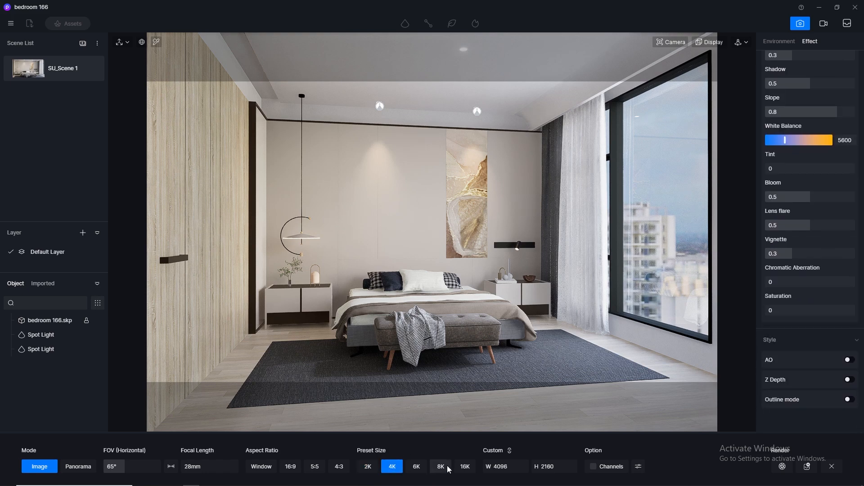
click(783, 466)
click(762, 432)
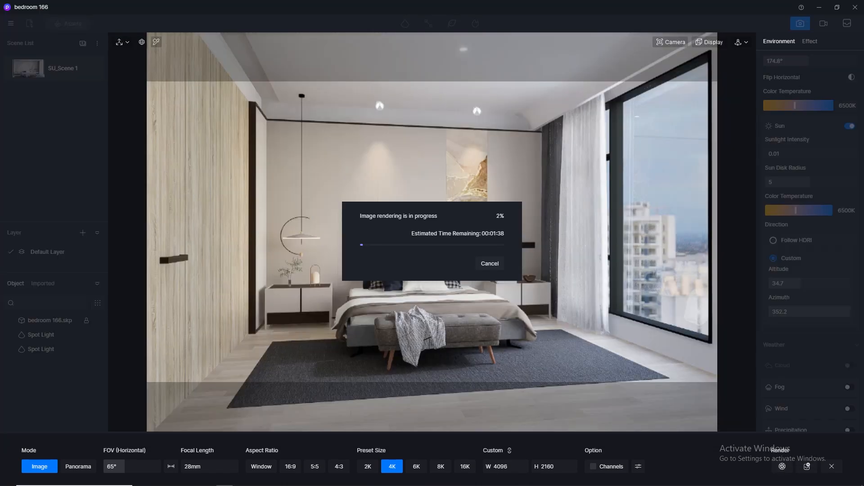